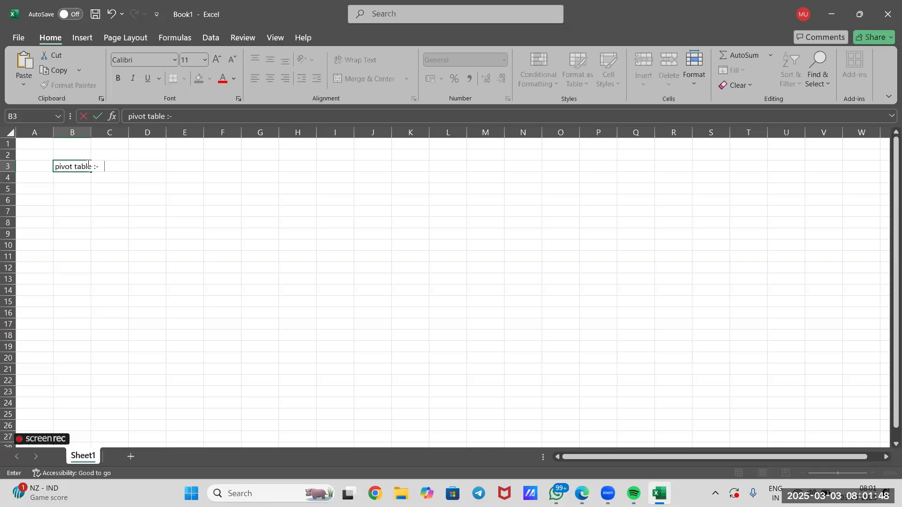
# Continue the pivot table definition in B3 with "summarizing , analyzing and presenting data"
pyautogui.write('summarizing ,')
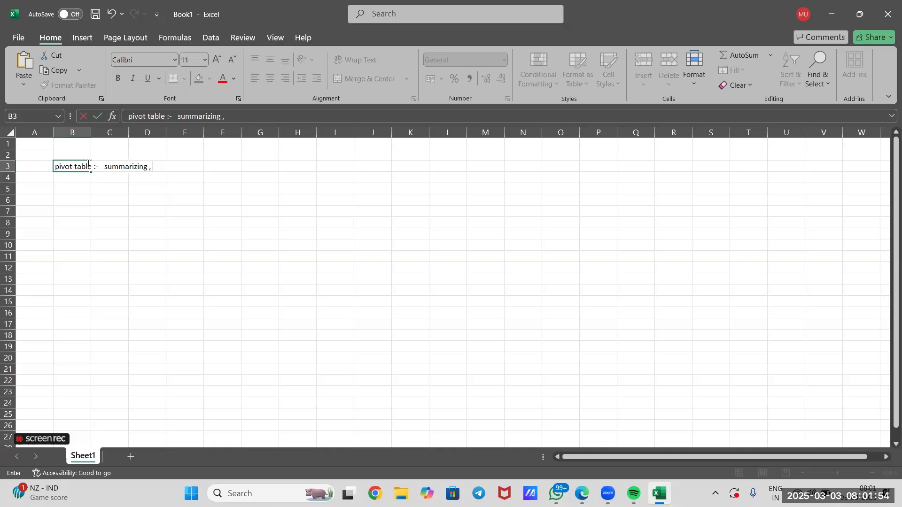
pyautogui.write(' analyzing and')
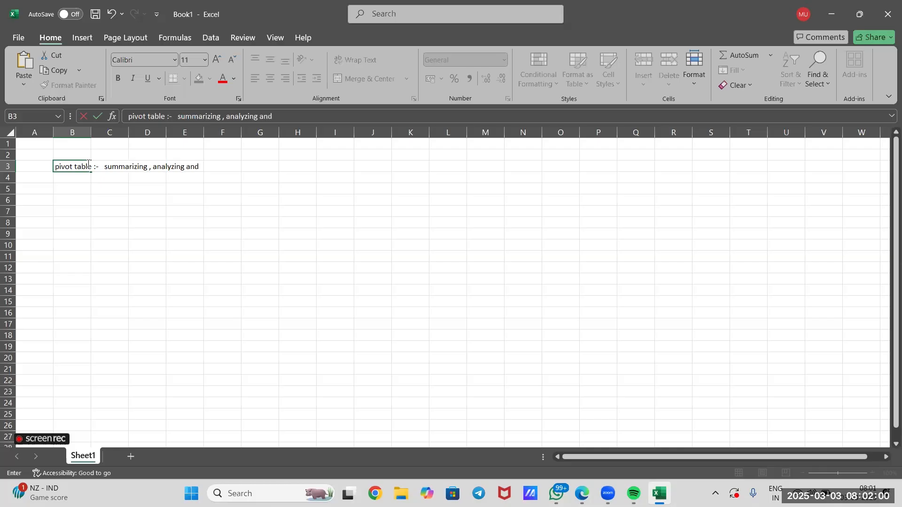
pyautogui.write(' presenting data ')
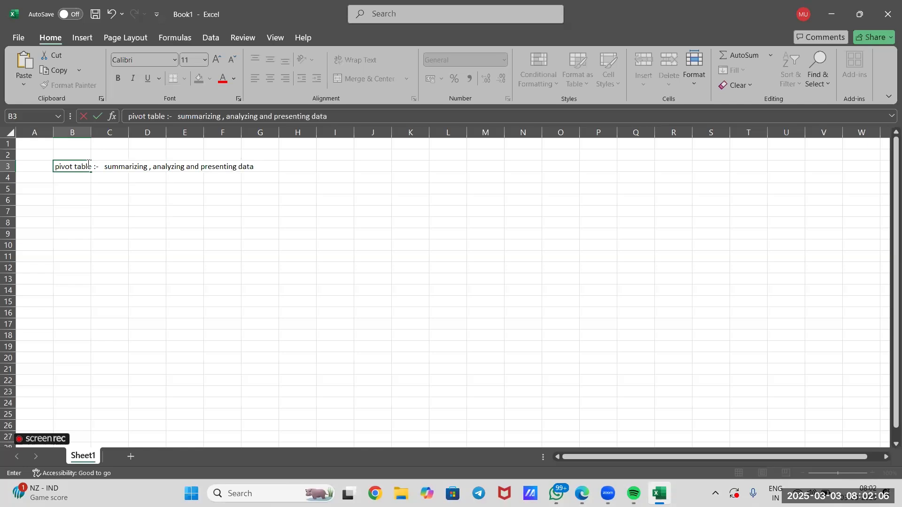
pyautogui.write('in a way that allow')
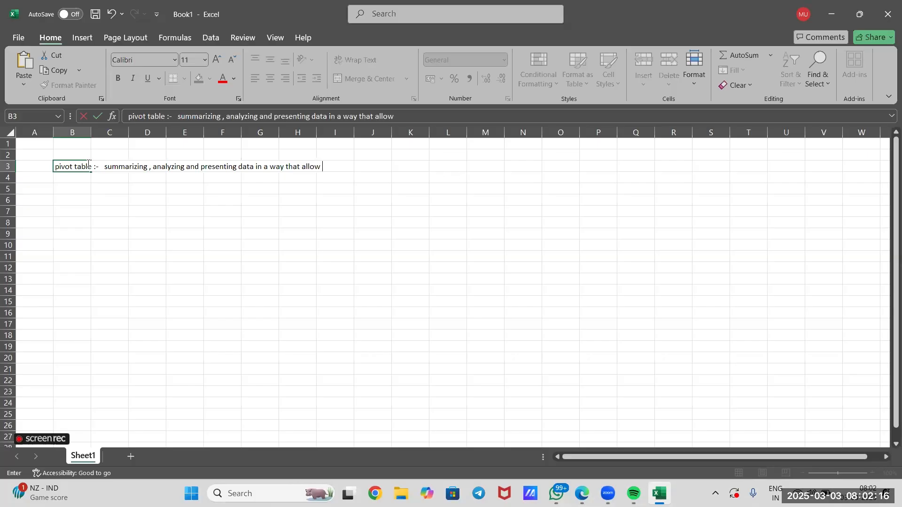
# Finish the definition in B3 with "in a way that allow us to quicly see trends , patterns and insights"
pyautogui.write('us to quicly see tren')
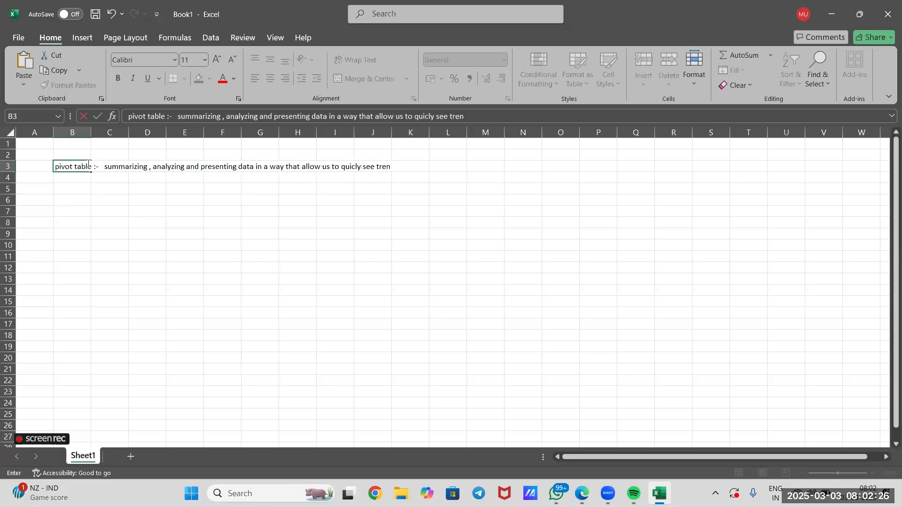
pyautogui.write('ds , patterns and insights')
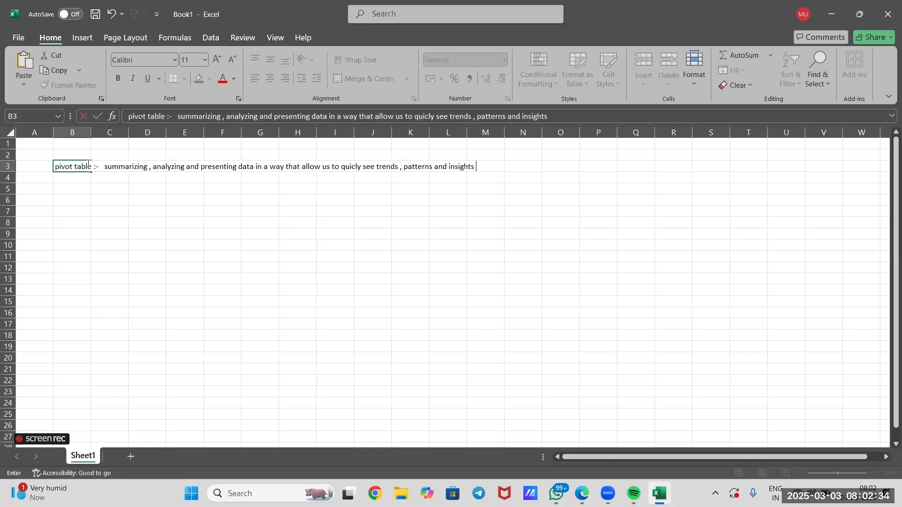
pyautogui.click(207, 264)
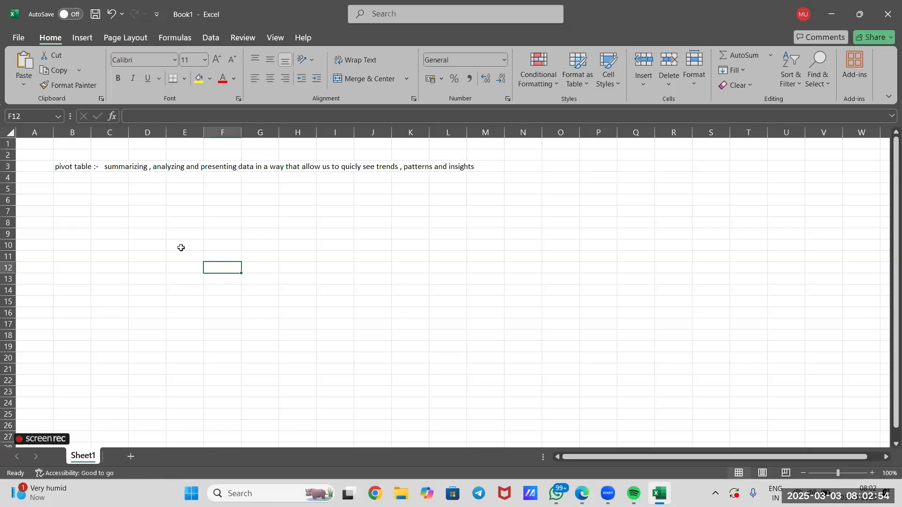
pyautogui.click(111, 169)
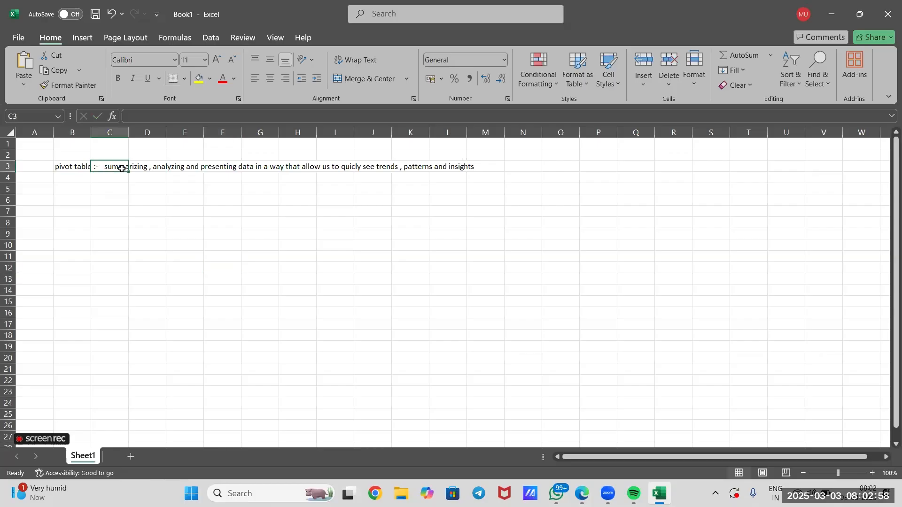
pyautogui.click(170, 168)
pyautogui.click(229, 165)
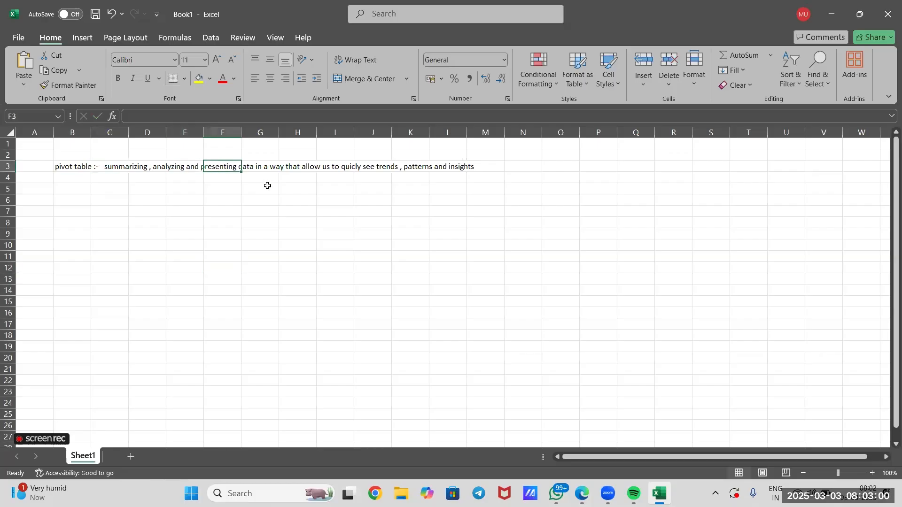
pyautogui.click(298, 204)
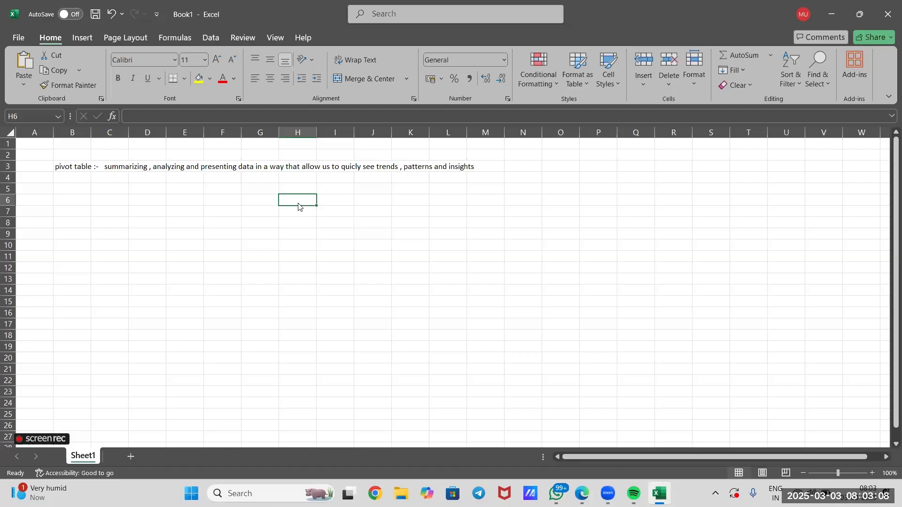
# Enter the note "it automatically sorts , counts and total the data" in C5
pyautogui.click(113, 190)
pyautogui.doubleClick(113, 189)
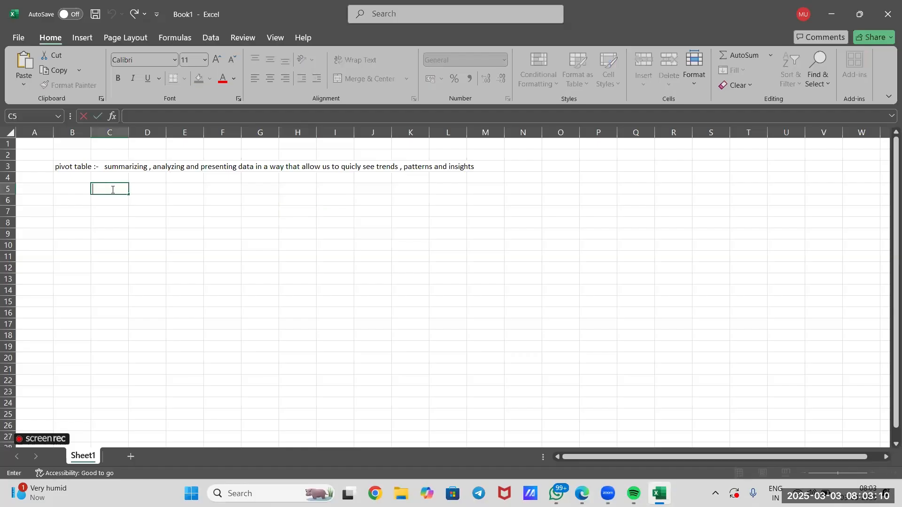
pyautogui.write('it automatically sorts')
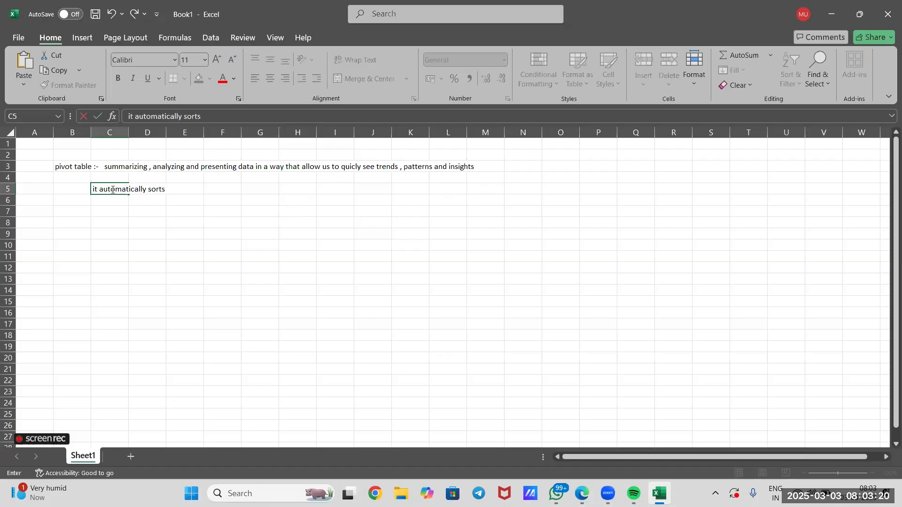
pyautogui.write(' , counts and to')
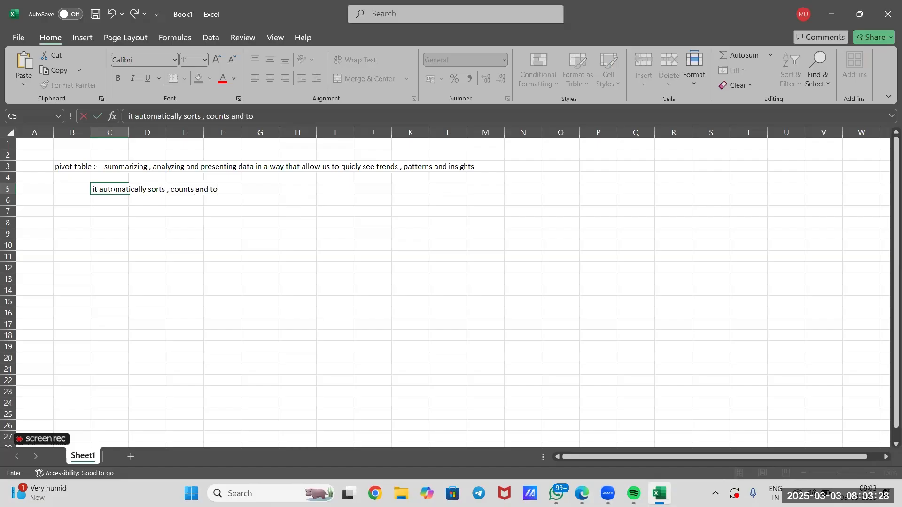
pyautogui.write('tal the data')
pyautogui.click(186, 243)
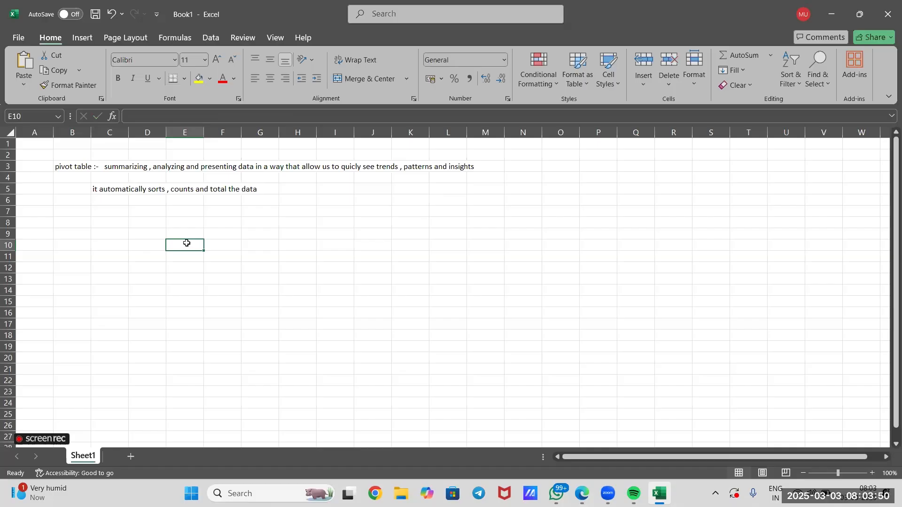
pyautogui.doubleClick(156, 189)
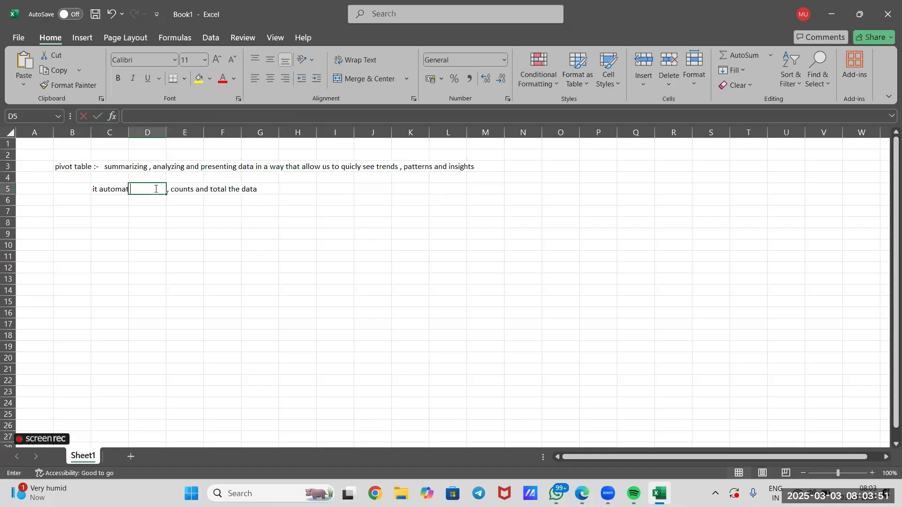
pyautogui.click(187, 189)
pyautogui.click(225, 191)
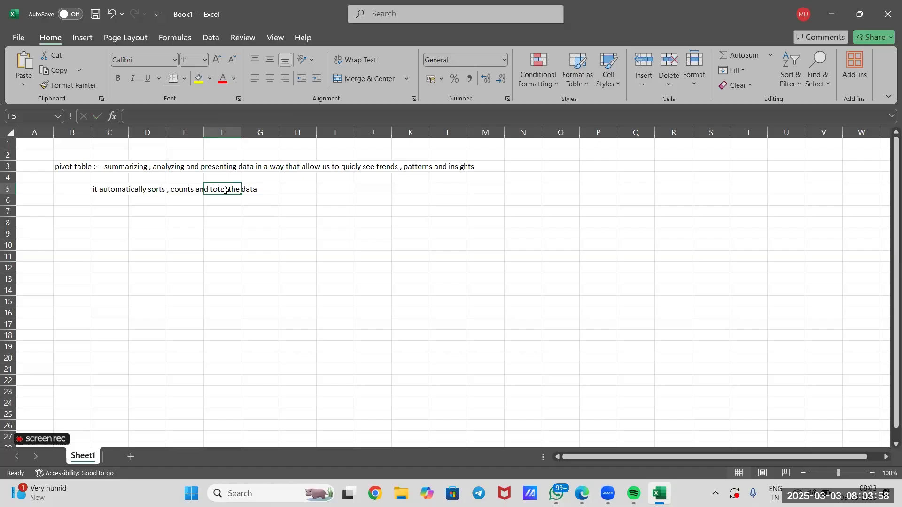
pyautogui.click(214, 236)
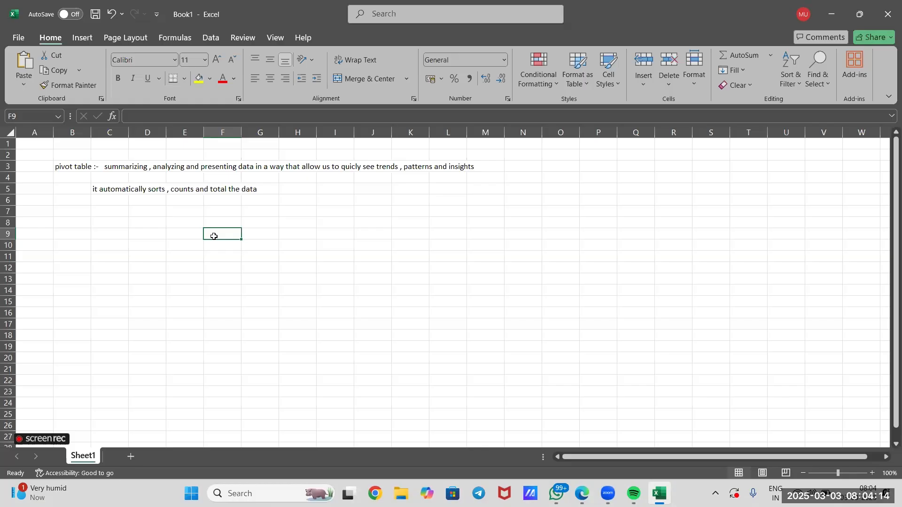
# Add a new worksheet to the workbook and place it before Sheet1
pyautogui.click(130, 453)
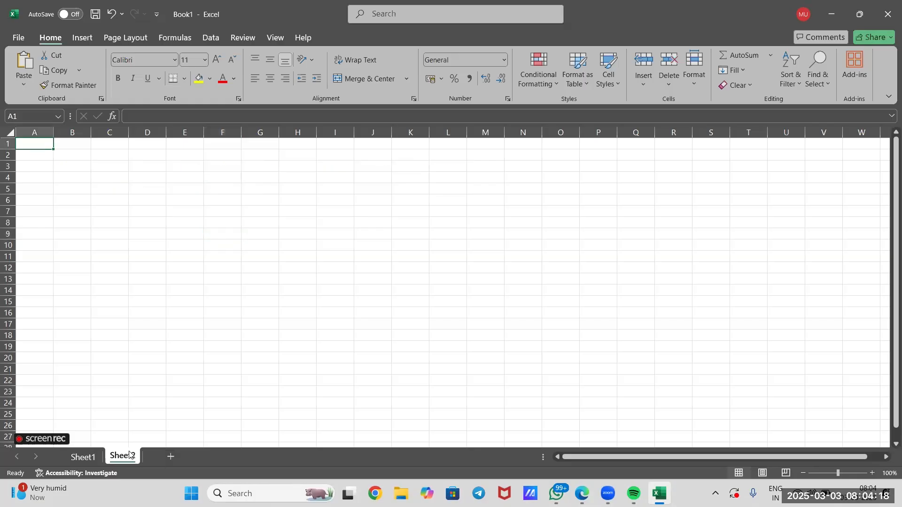
pyautogui.click(55, 158)
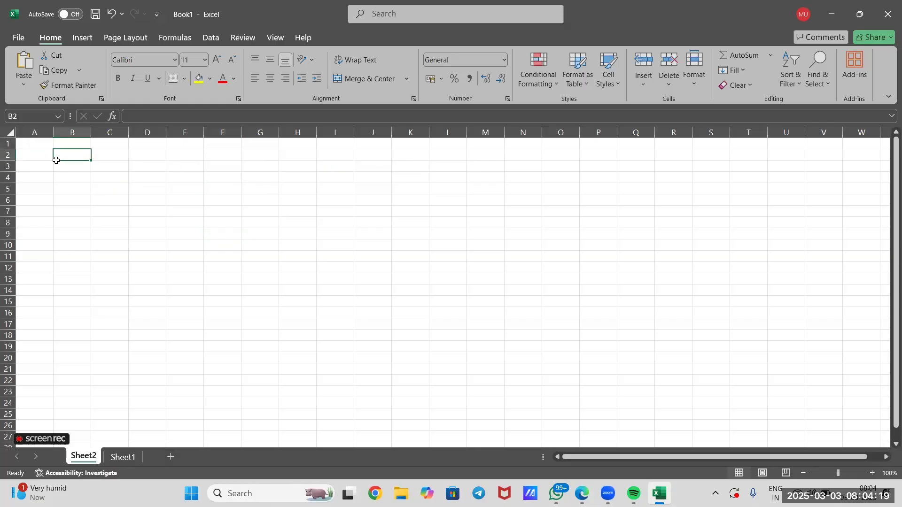
pyautogui.doubleClick(33, 145)
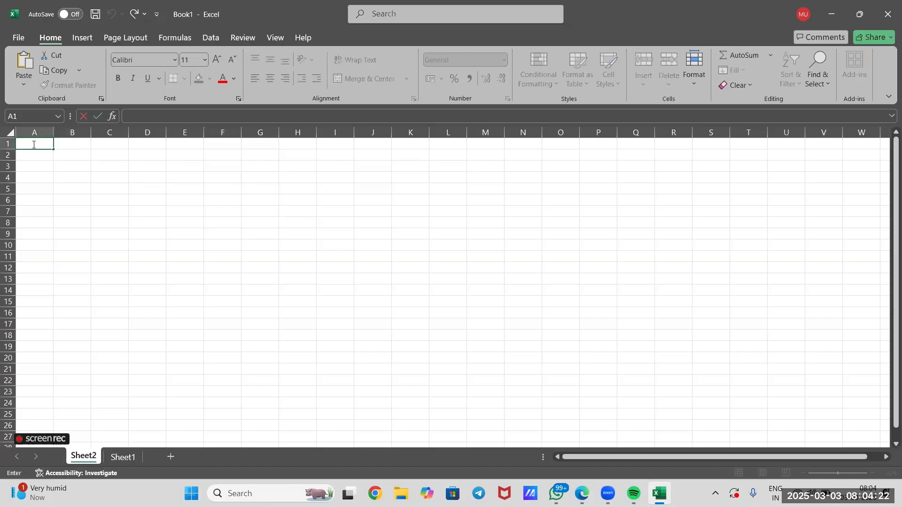
# Write the first instruction "1. prepare the data" in D10 of Sheet1
pyautogui.click(122, 457)
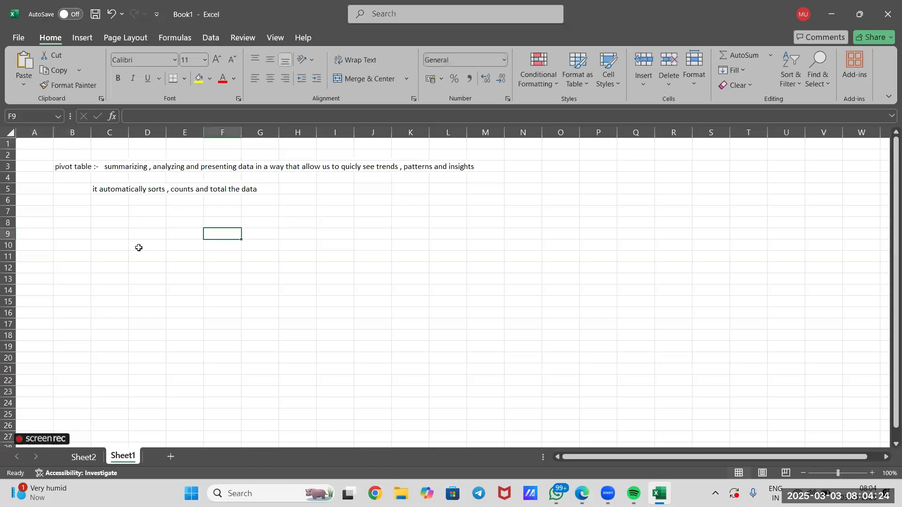
pyautogui.click(134, 249)
pyautogui.write('1. prep')
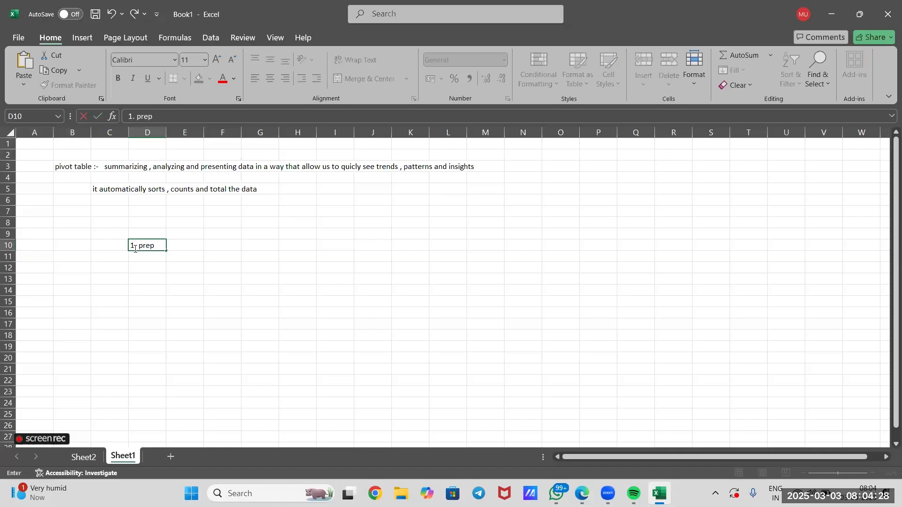
pyautogui.write('are the dat')
pyautogui.write('ta')
pyautogui.press('BackSpace')
pyautogui.press('BackSpace')
pyautogui.write('a')
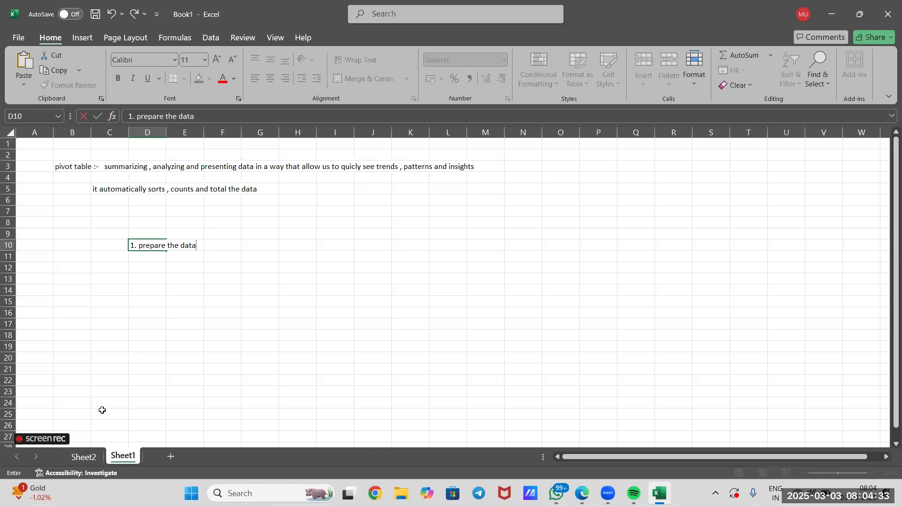
# Enter the column headers product, region, sales and date in A1:D1 of Sheet2
pyautogui.click(84, 457)
pyautogui.doubleClick(32, 143)
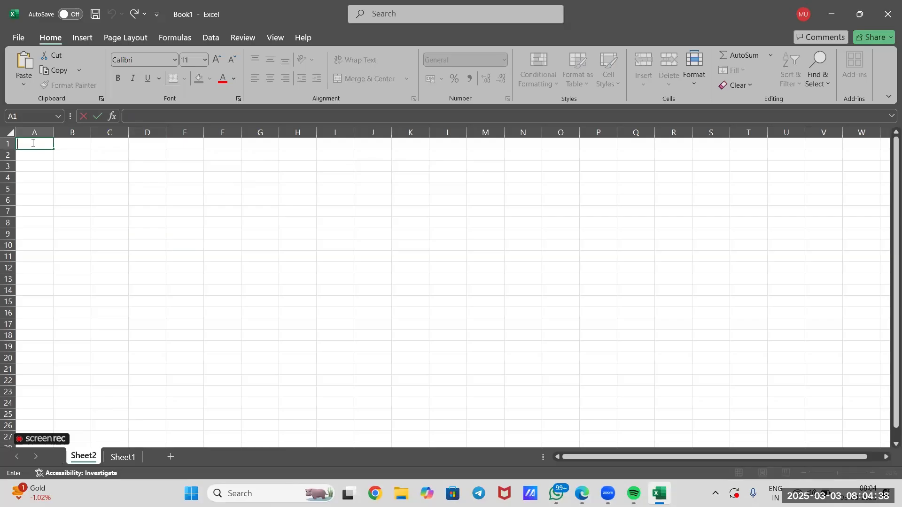
pyautogui.write('product')
pyautogui.click(67, 144)
pyautogui.write('r')
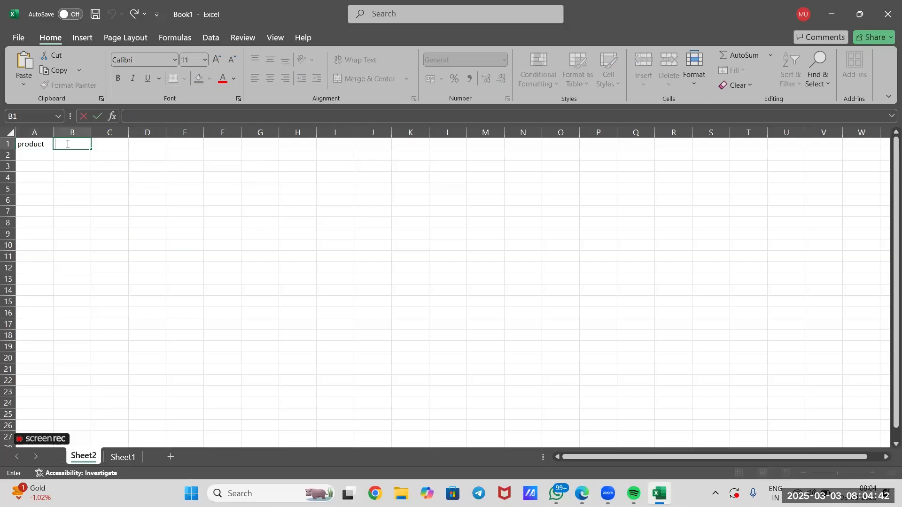
pyautogui.write('egion')
pyautogui.click(104, 146)
pyautogui.write('s')
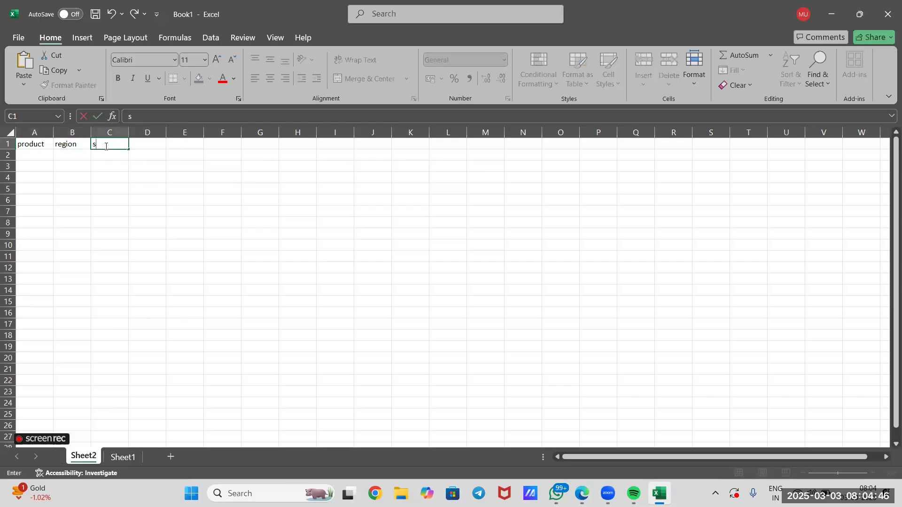
pyautogui.write('ales')
pyautogui.click(149, 148)
pyautogui.write('date')
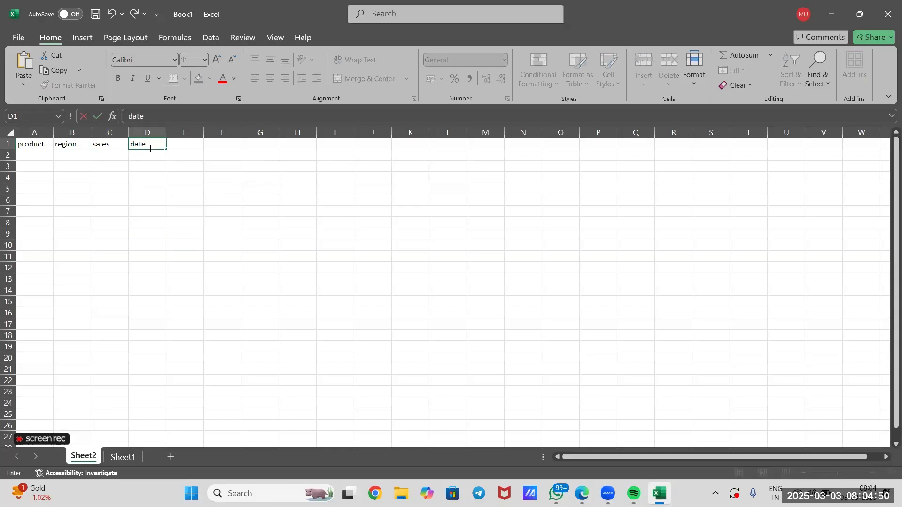
pyautogui.click(139, 179)
# Fill A2:A4 of the product column with "product A", "product B" and "Product C"
pyautogui.click(38, 155)
pyautogui.write('produ')
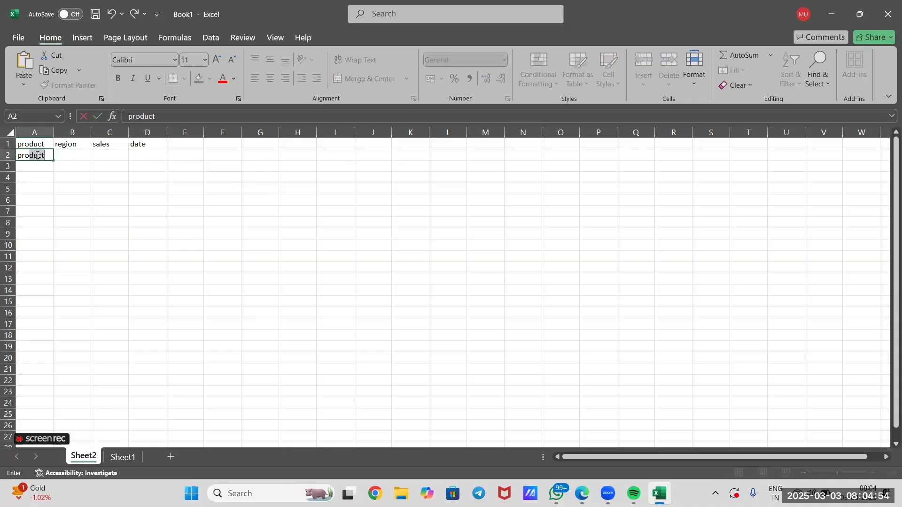
pyautogui.write('ct A')
pyautogui.click(40, 169)
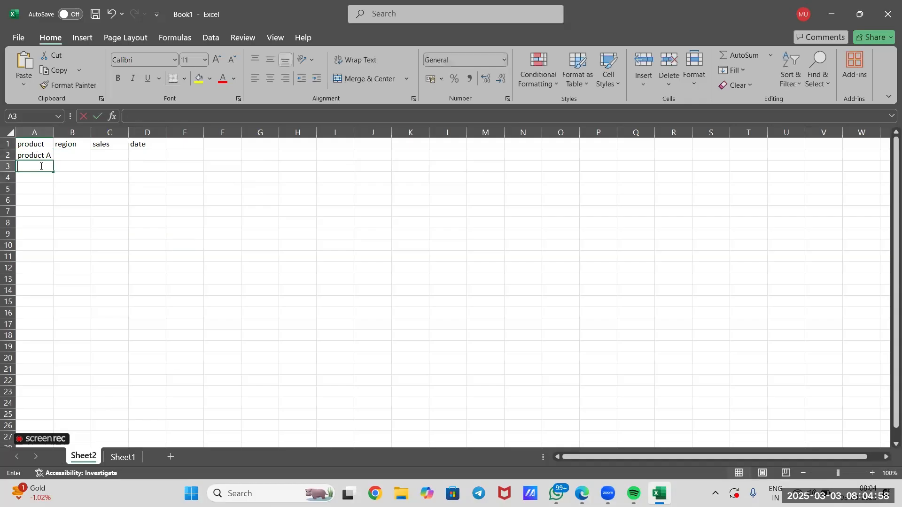
pyautogui.write('product')
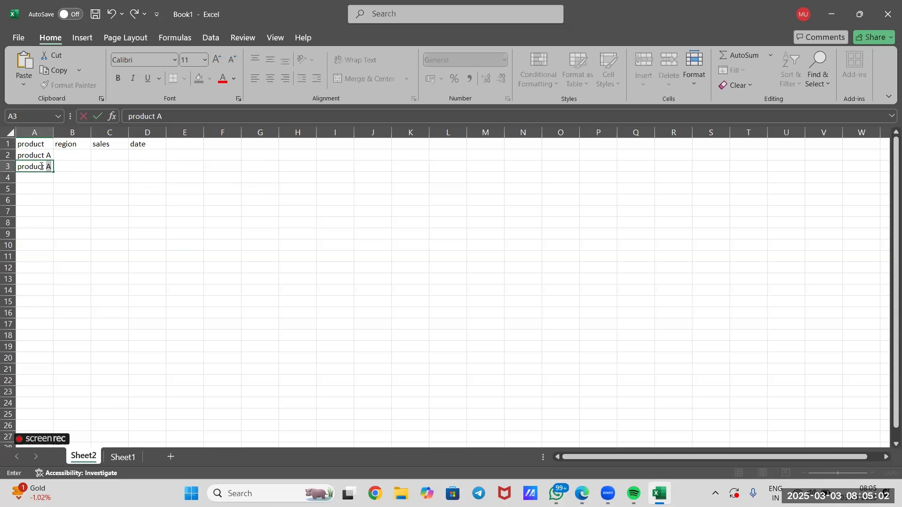
pyautogui.press('BackSpace')
pyautogui.write('B')
pyautogui.doubleClick(47, 178)
pyautogui.write('Product C')
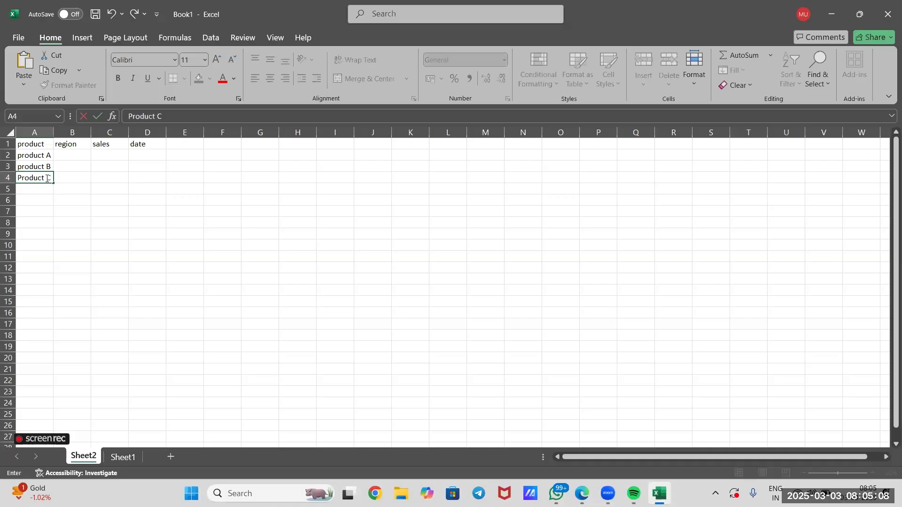
# Fill B2:B4 of the region column with "North", "South" and "East"
pyautogui.click(72, 154)
pyautogui.doubleClick(72, 154)
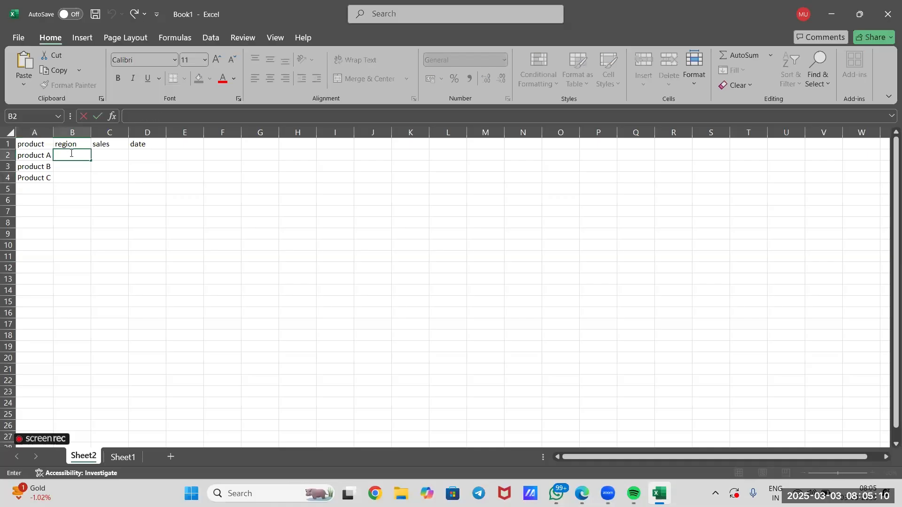
pyautogui.write('Nortyh')
pyautogui.click(71, 155)
pyautogui.press('BackSpace')
pyautogui.click(77, 165)
pyautogui.doubleClick(77, 165)
pyautogui.write('South')
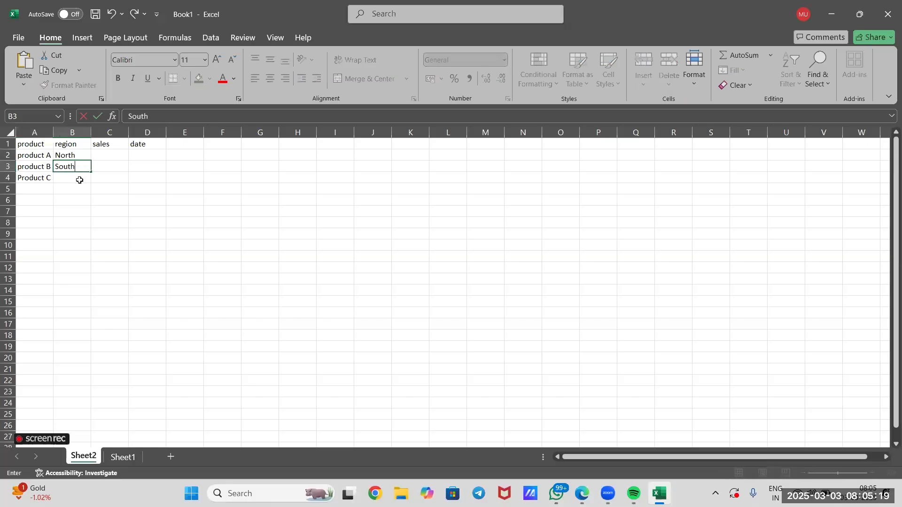
pyautogui.click(79, 178)
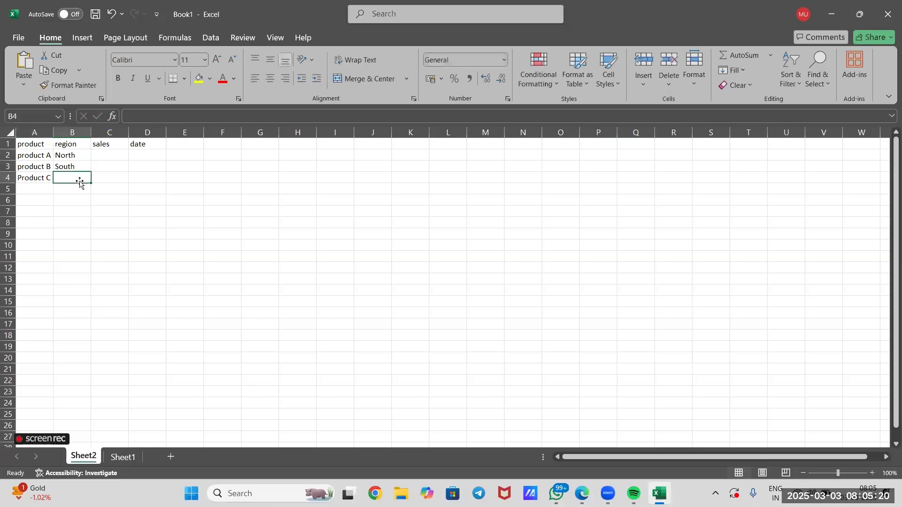
pyautogui.write('Ea')
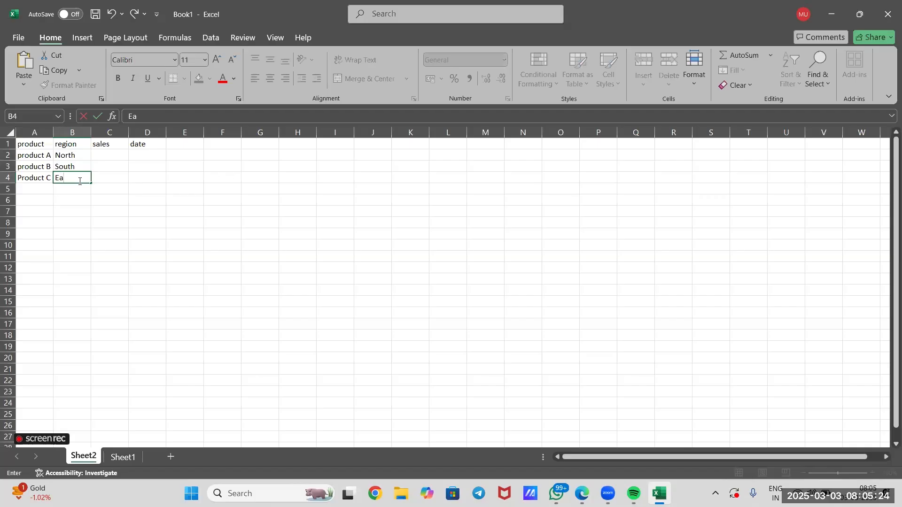
pyautogui.write('st')
# Change the product name in A4 to "Product A"
pyautogui.click(52, 180)
pyautogui.doubleClick(47, 179)
pyautogui.press('BackSpace')
pyautogui.press('Delete')
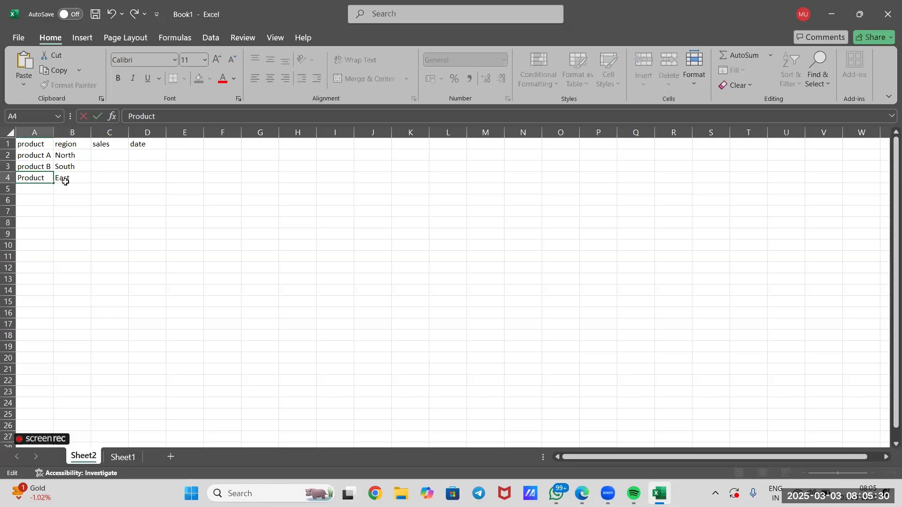
pyautogui.write('A')
# Add a fourth record in row 5 with product "Product C" and region "North"
pyautogui.click(38, 195)
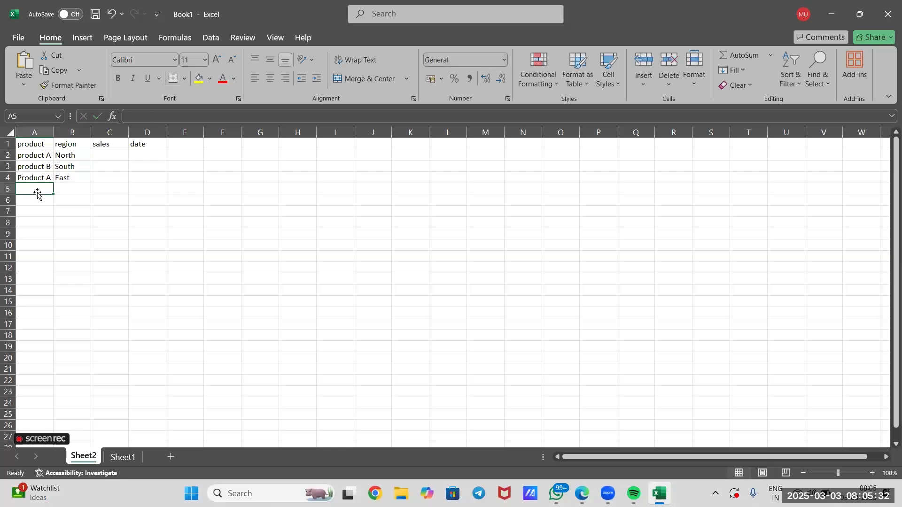
pyautogui.write('Product C')
pyautogui.click(68, 190)
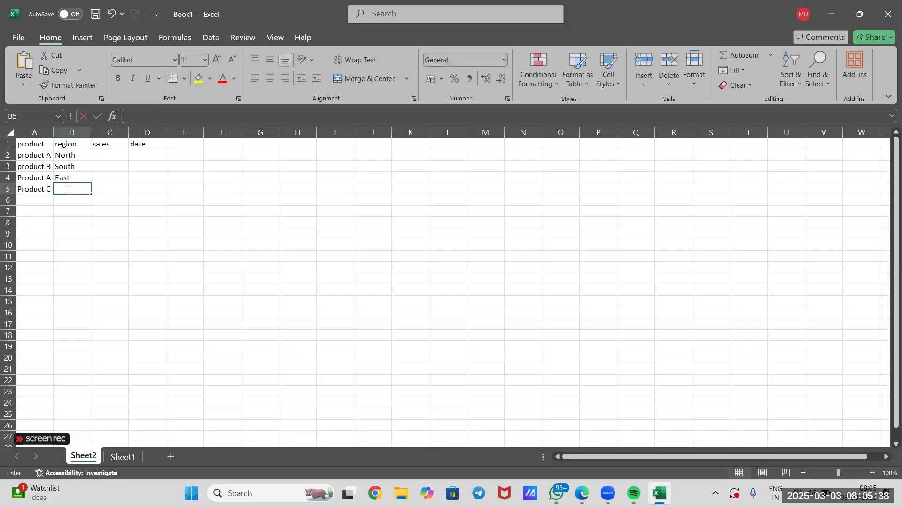
pyautogui.write('North')
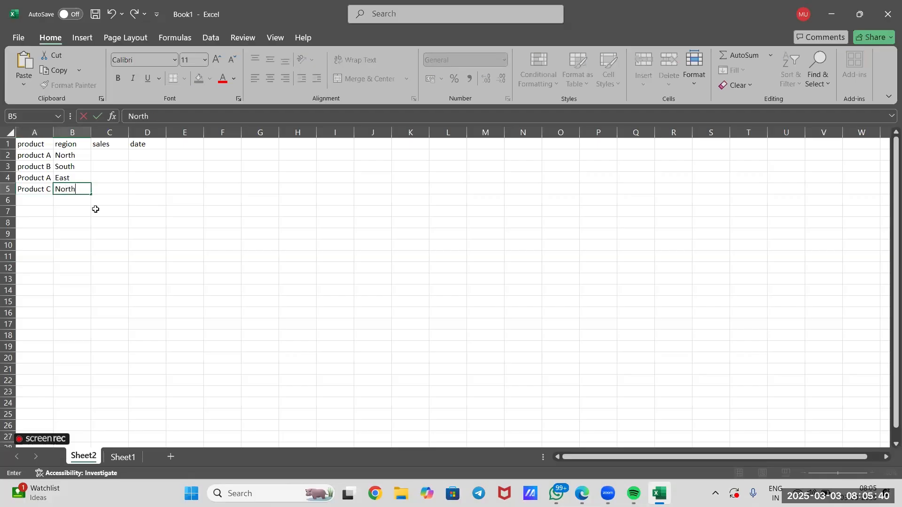
pyautogui.click(109, 235)
pyautogui.moveTo(28, 157); pyautogui.dragTo(36, 184)
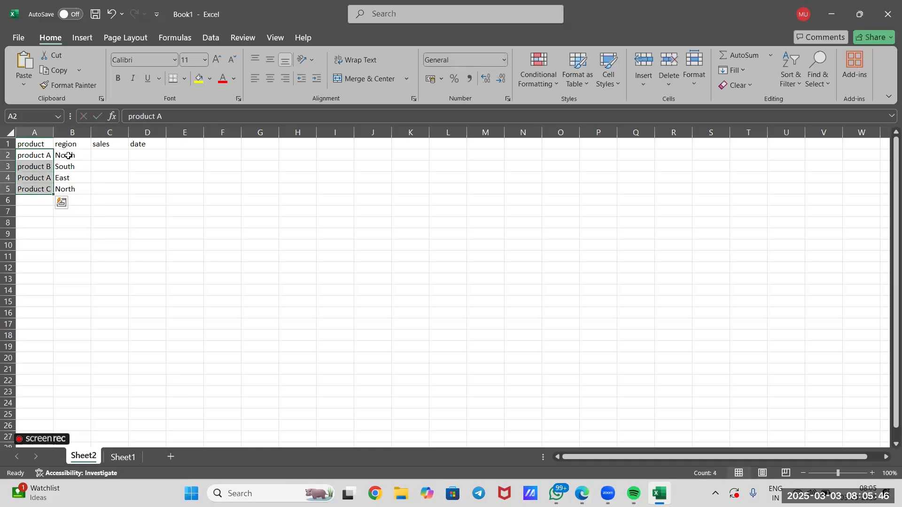
pyautogui.click(68, 156)
pyautogui.click(76, 165)
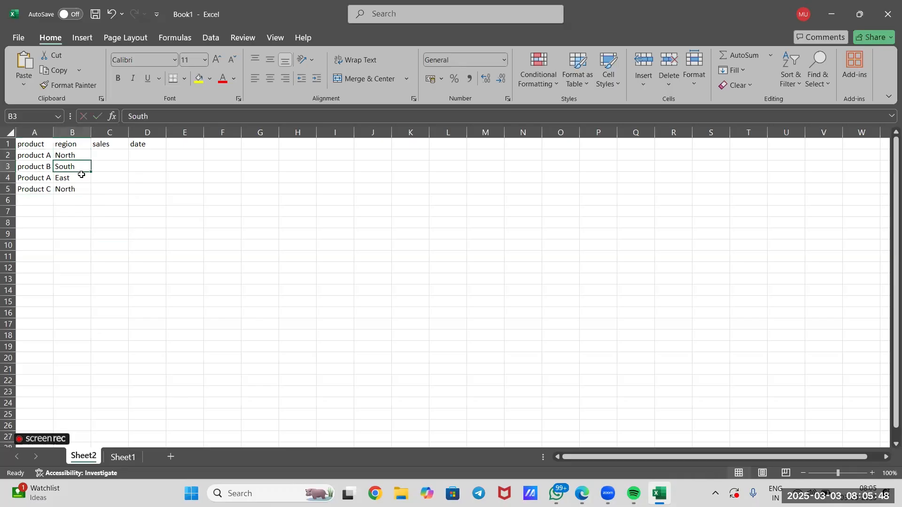
pyautogui.click(81, 176)
pyautogui.click(87, 192)
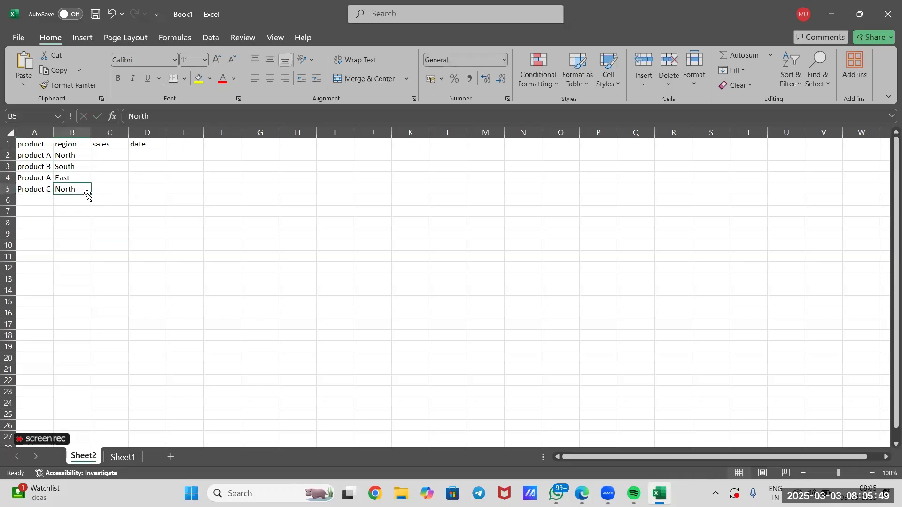
# Fill C2:C5 of the sales column with 1000, 1500, 1200 and 800
pyautogui.doubleClick(116, 155)
pyautogui.write('2')
pyautogui.press('BackSpace')
pyautogui.write('1000')
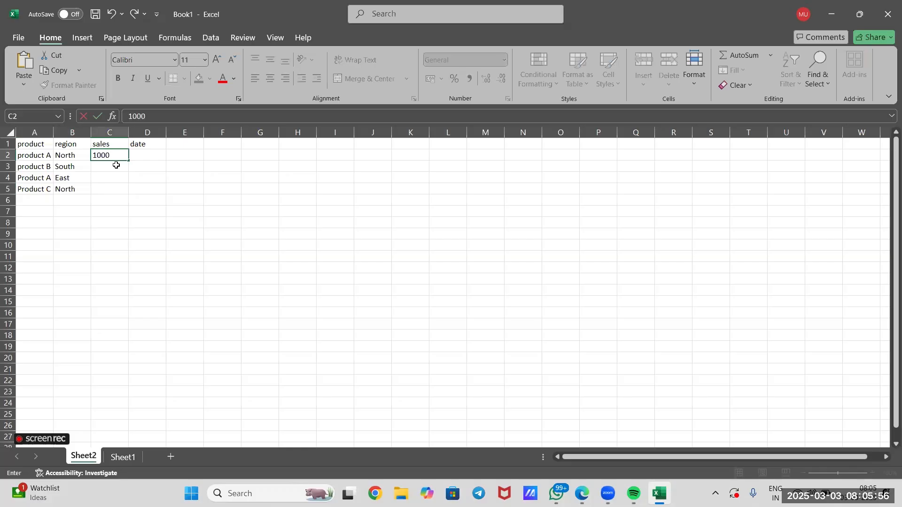
pyautogui.click(117, 166)
pyautogui.write('1500')
pyautogui.click(117, 177)
pyautogui.write('1200')
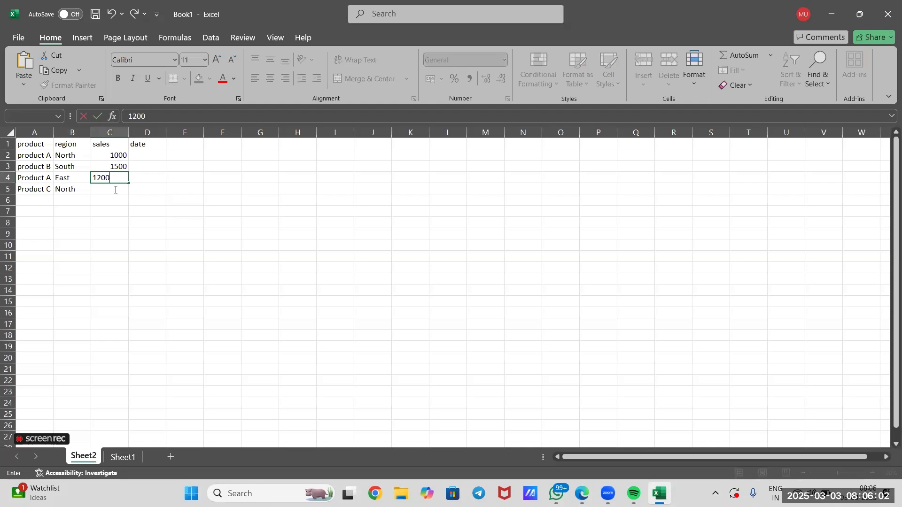
pyautogui.click(115, 190)
pyautogui.write('800')
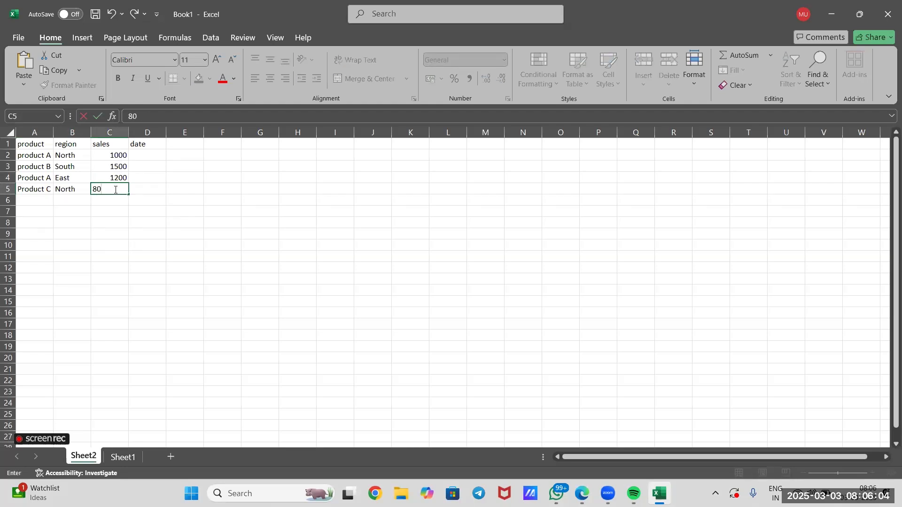
# Enter the dates 01/01/2025 and 01/02/2025 in D2:D3 of the date column
pyautogui.click(154, 155)
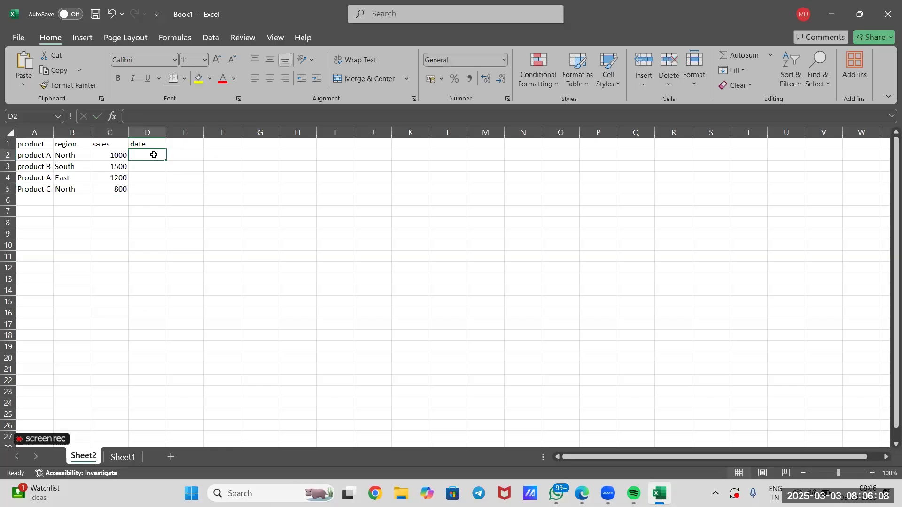
pyautogui.write('01/0')
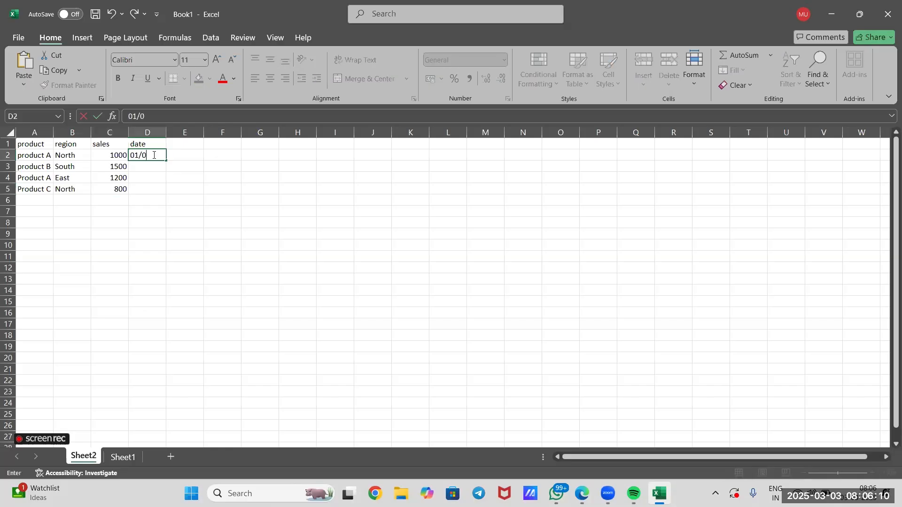
pyautogui.write('1/2025')
pyautogui.doubleClick(152, 166)
pyautogui.write('01')
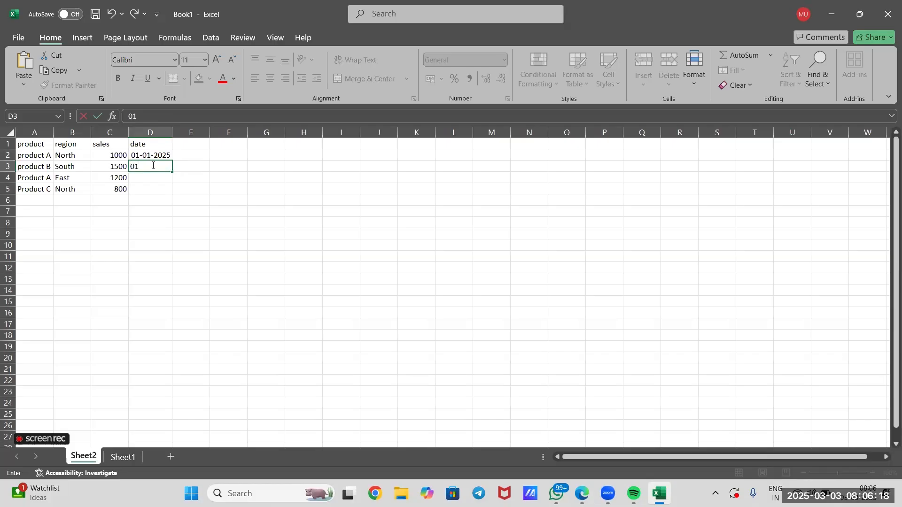
pyautogui.write('/02/2025')
# Enter the dates 01/03/2025 and 01/04/2025 in D4:D5 of the date column
pyautogui.click(155, 179)
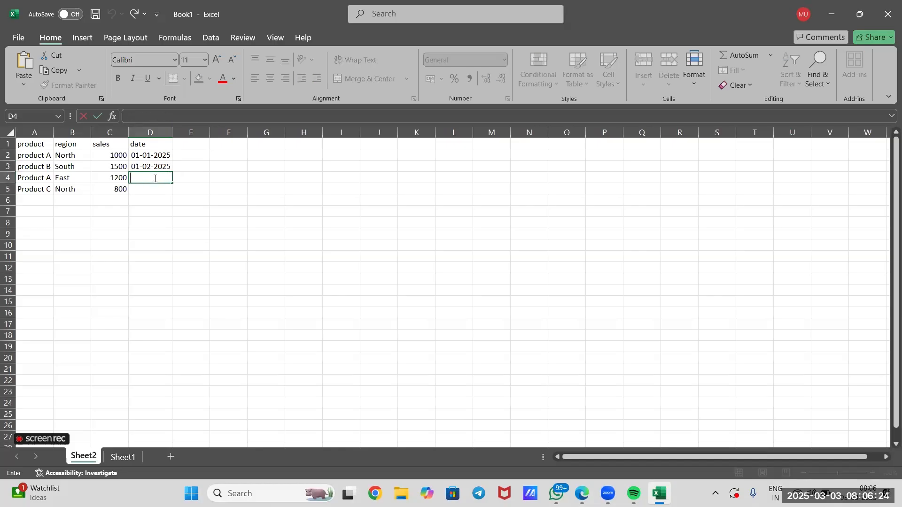
pyautogui.write('01/03/2025')
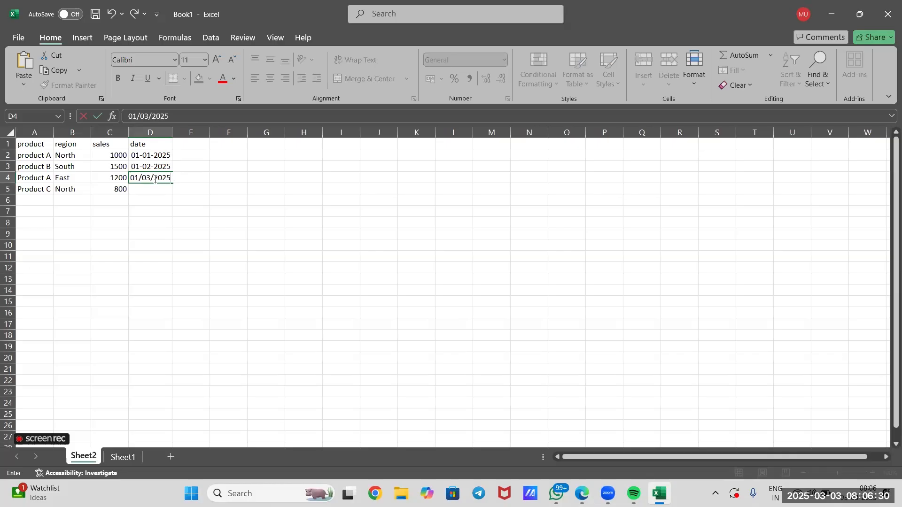
pyautogui.click(148, 189)
pyautogui.write('0')
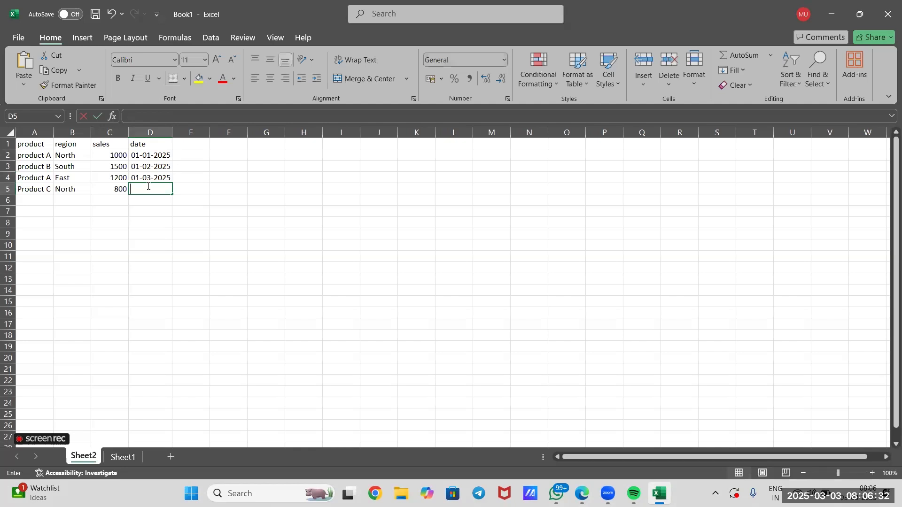
pyautogui.write('1/')
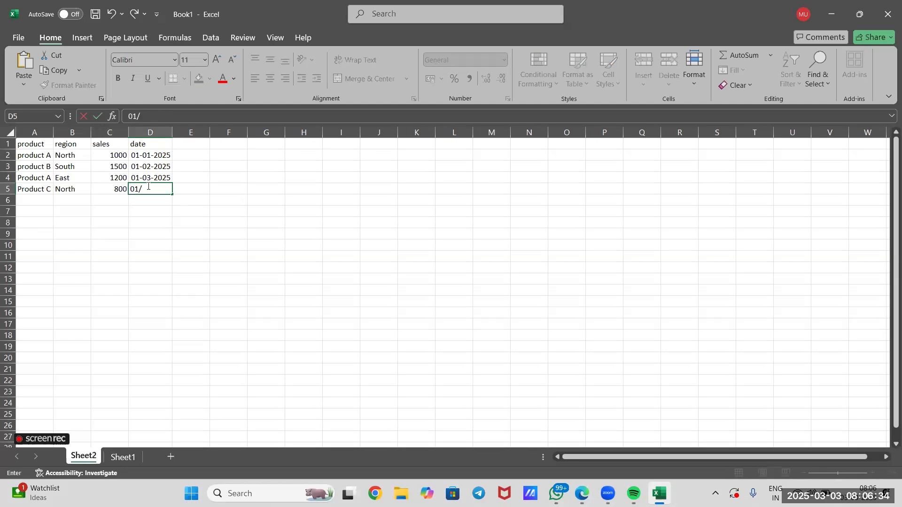
pyautogui.write('04/2025')
pyautogui.click(170, 237)
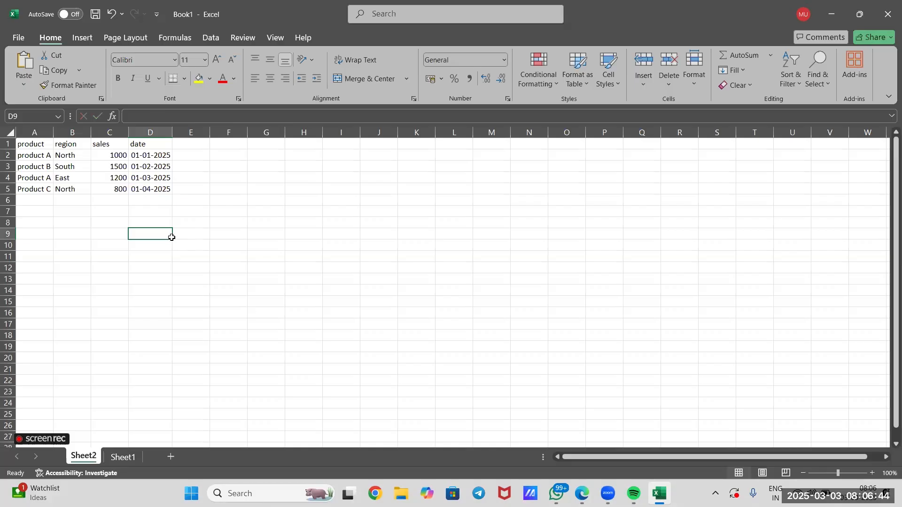
pyautogui.click(177, 190)
pyautogui.hotkey('ctrl', 'a')
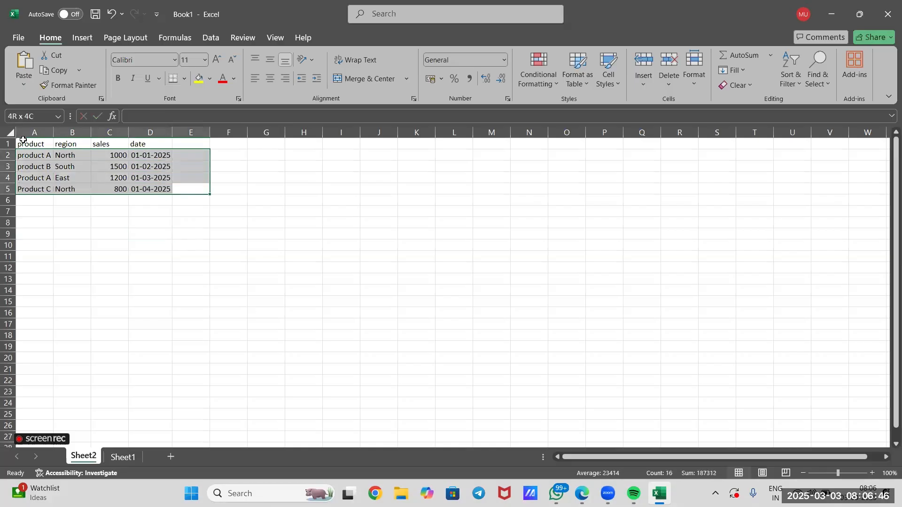
pyautogui.click(276, 272)
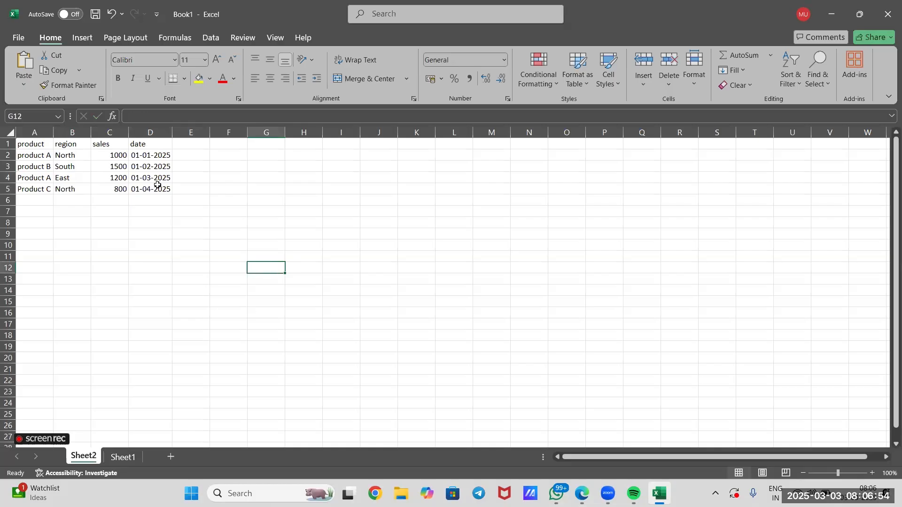
# Write the second instruction "2. insert pivot table" in D11 of Sheet1
pyautogui.click(120, 456)
pyautogui.click(134, 256)
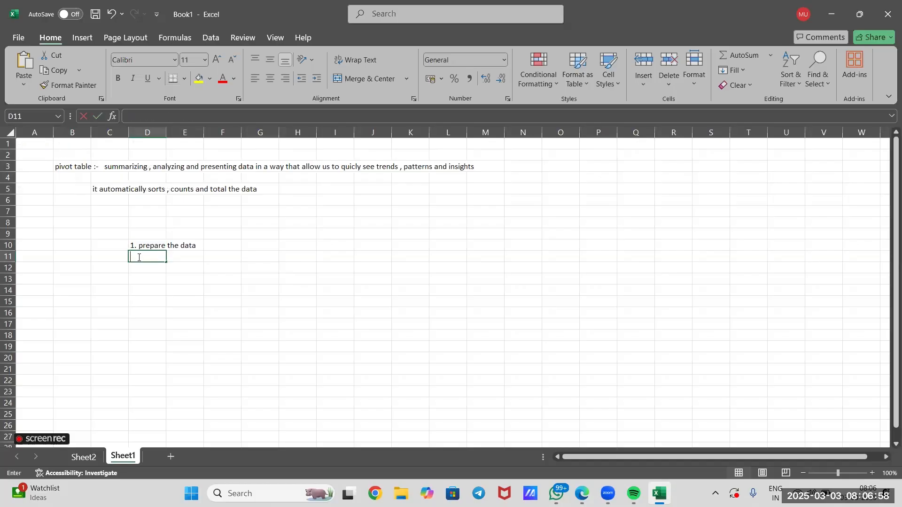
pyautogui.write('2. insert')
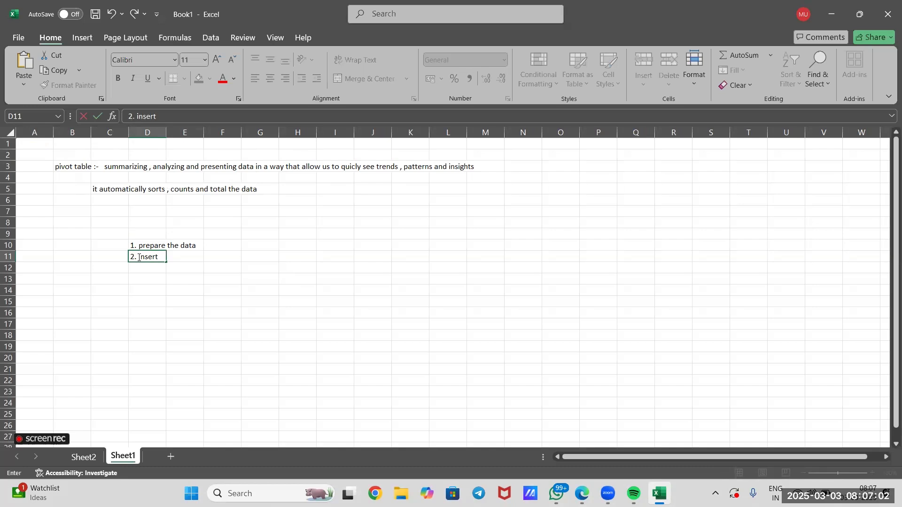
pyautogui.write(' pivot table')
pyautogui.click(147, 313)
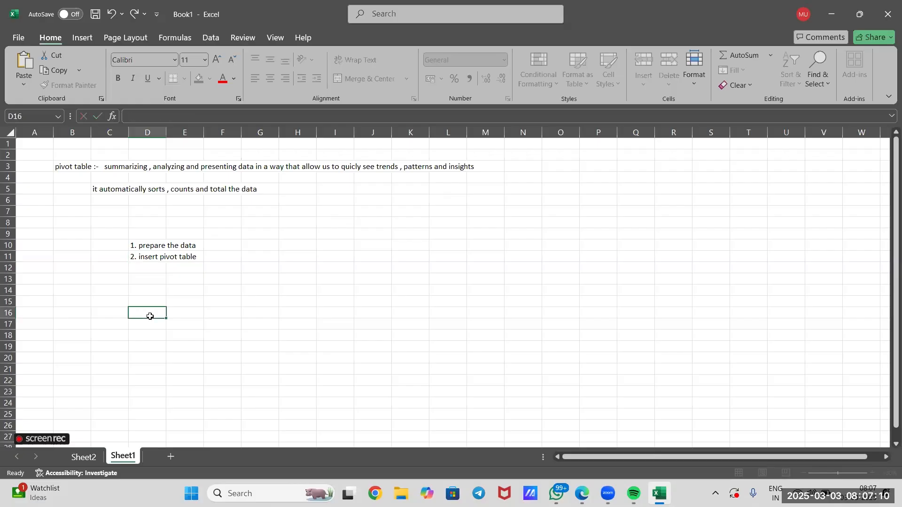
# Insert a PivotTable based on the range A1:D5 of Sheet2, placed on a new worksheet
pyautogui.click(85, 459)
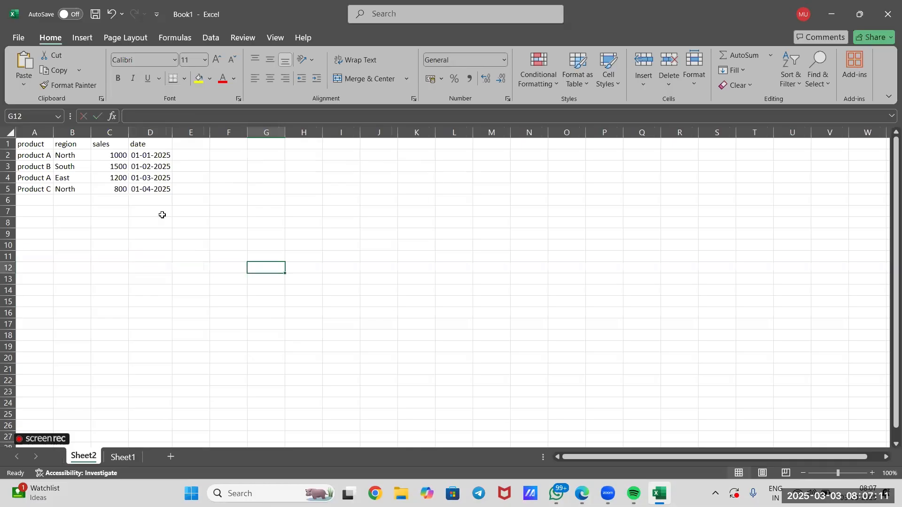
pyautogui.click(169, 190)
pyautogui.keyDown('shift'); pyautogui.click(21, 145); pyautogui.keyUp('shift')
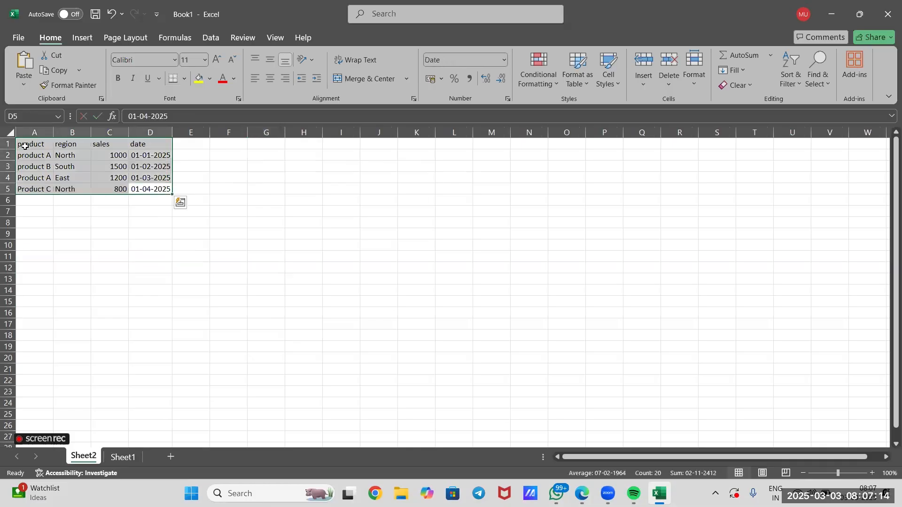
pyautogui.click(84, 40)
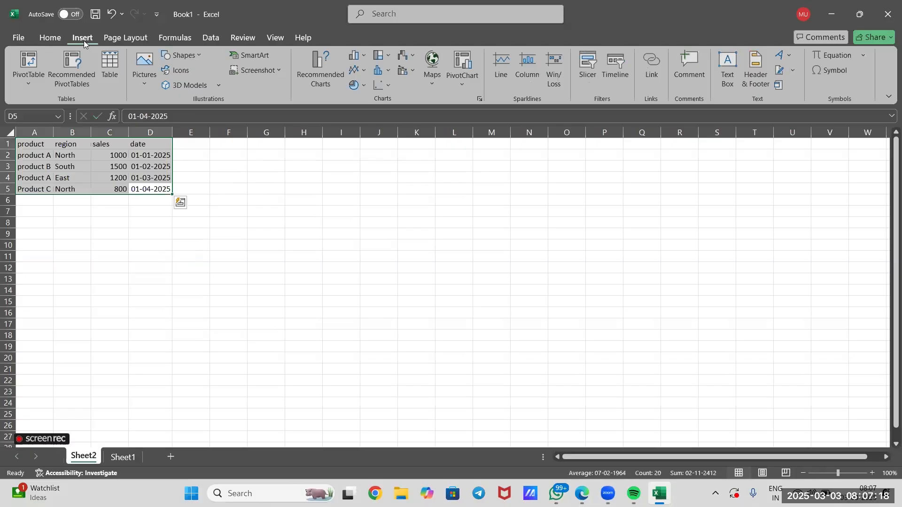
pyautogui.click(30, 62)
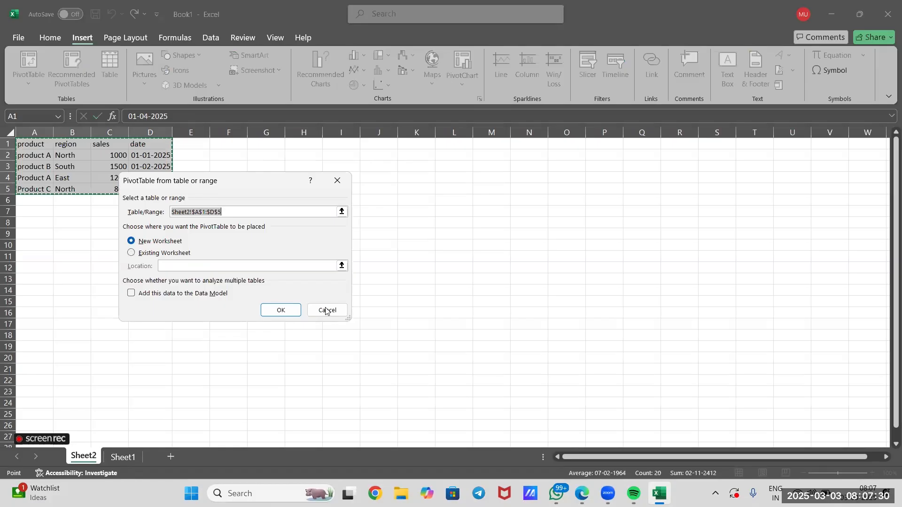
pyautogui.click(281, 311)
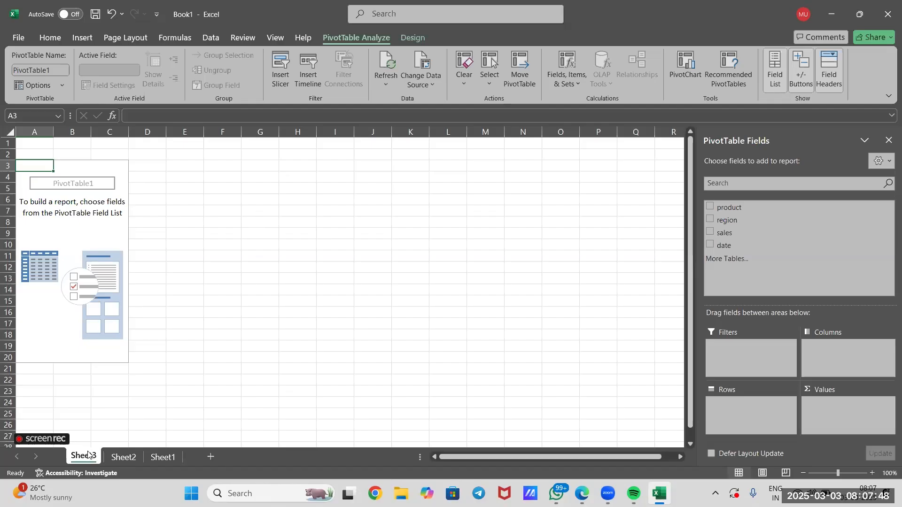
pyautogui.click(261, 314)
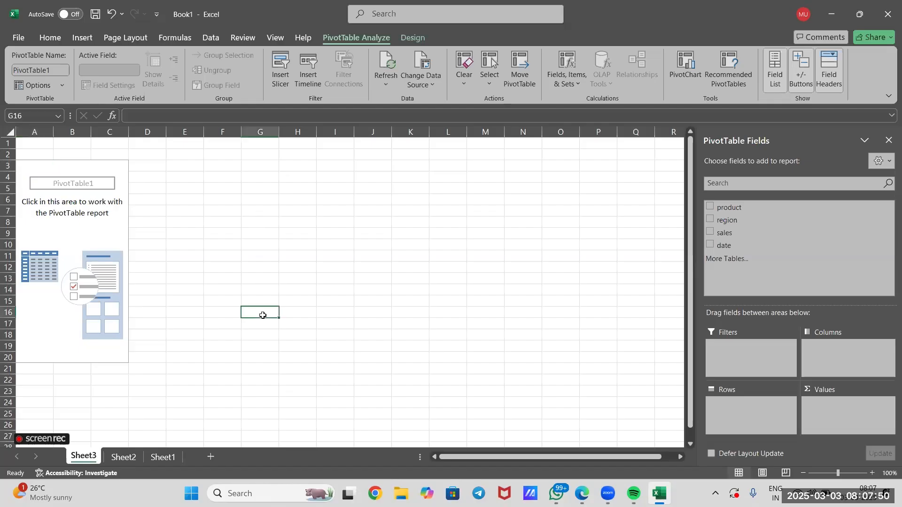
pyautogui.click(110, 233)
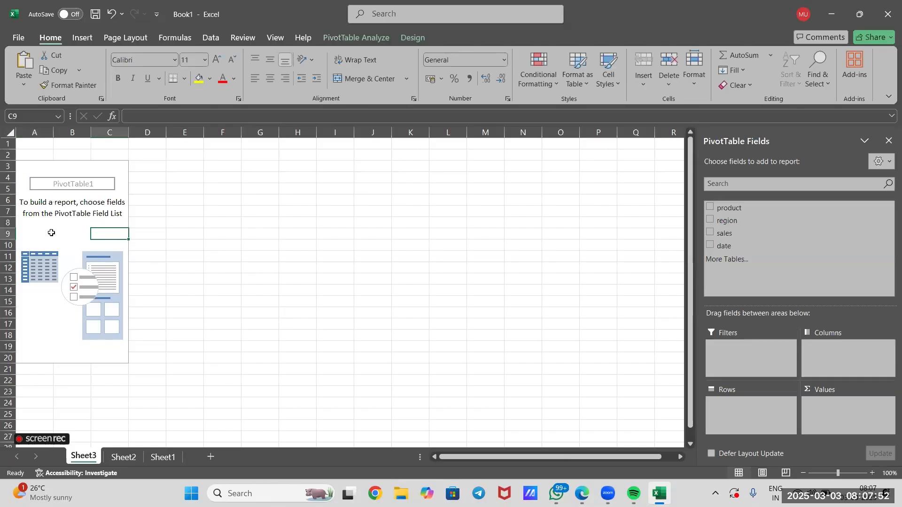
pyautogui.click(49, 233)
pyautogui.click(83, 165)
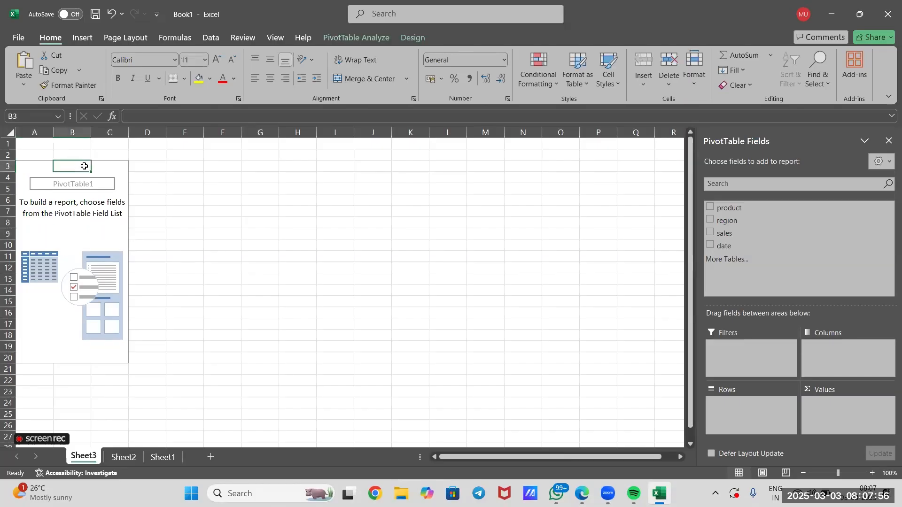
# Rename the worksheet Sheet3, which holds the empty PivotTable, as Report
pyautogui.rightClick(75, 460)
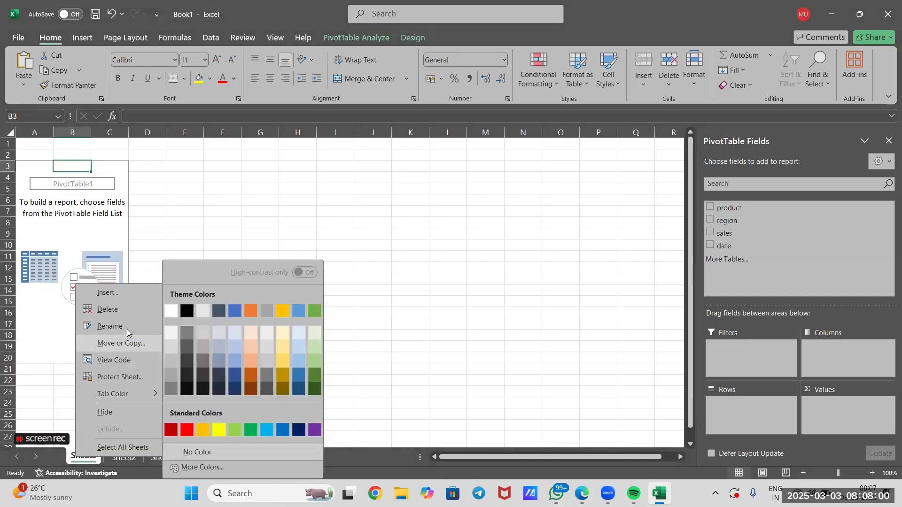
pyautogui.click(127, 329)
pyautogui.write('R')
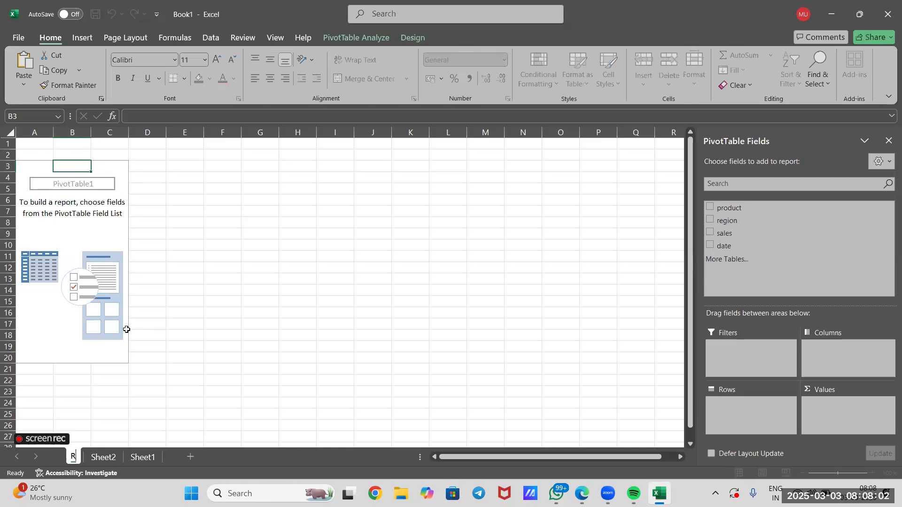
pyautogui.write('eport')
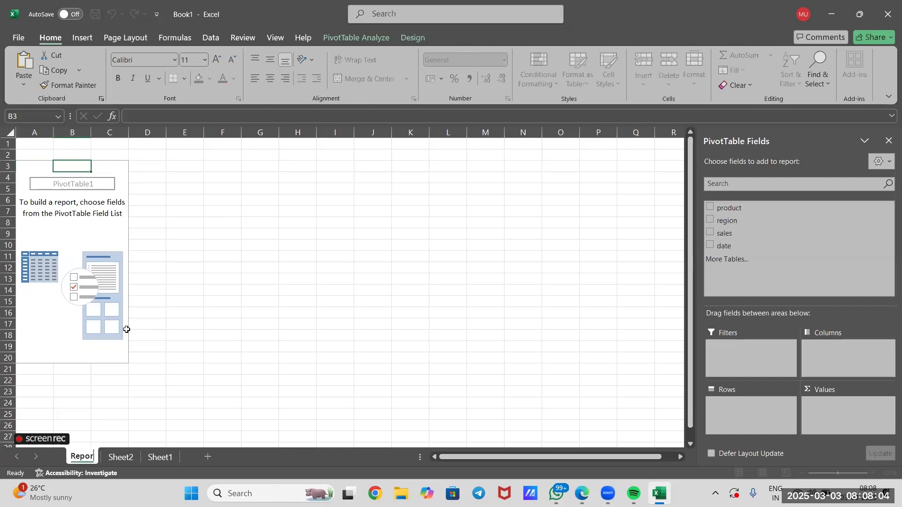
pyautogui.click(187, 399)
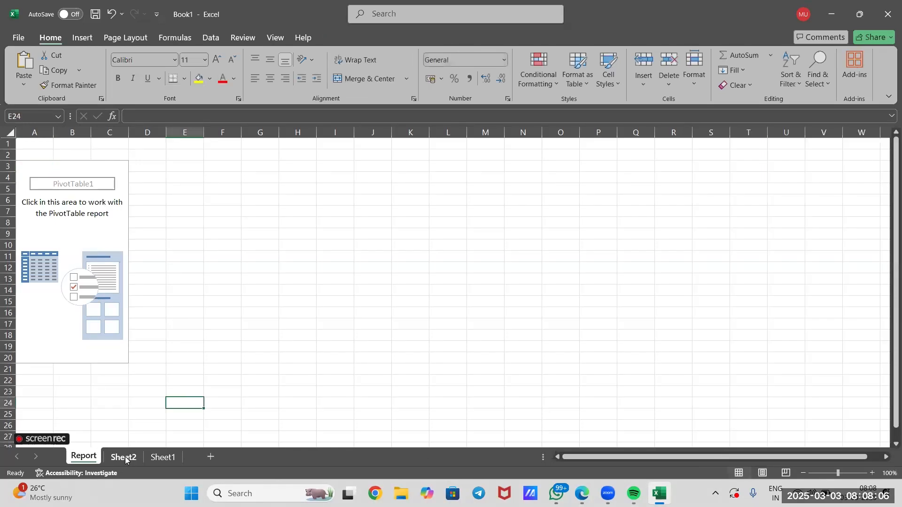
# Rename the worksheet Sheet2, which holds the source data, as Sales Data
pyautogui.click(130, 460)
pyautogui.rightClick(132, 458)
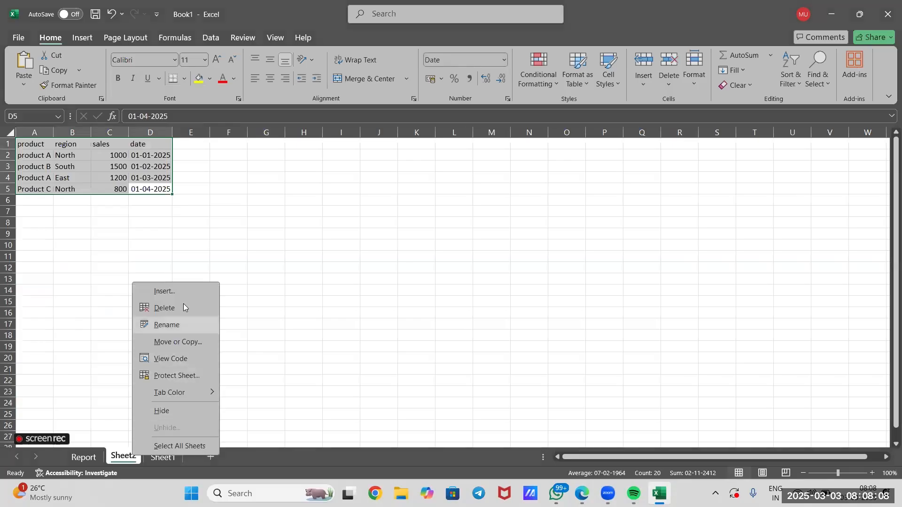
pyautogui.click(178, 325)
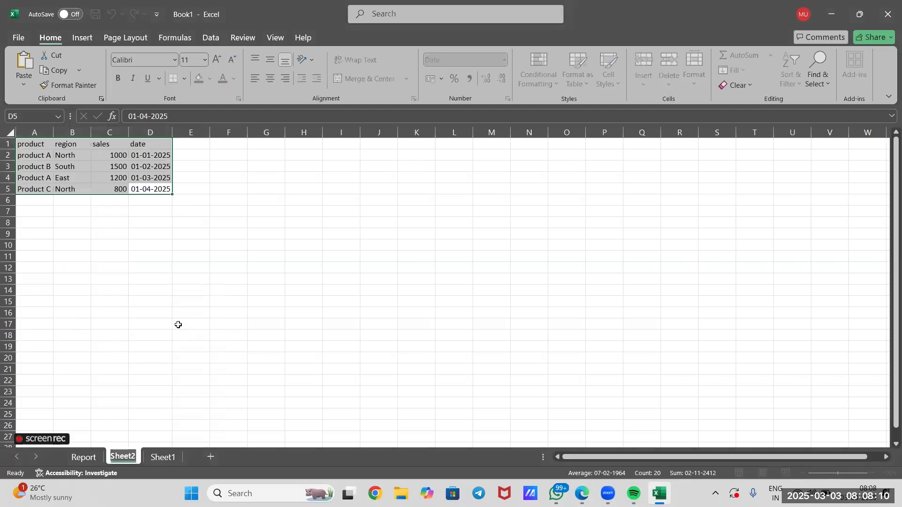
pyautogui.write('Sales')
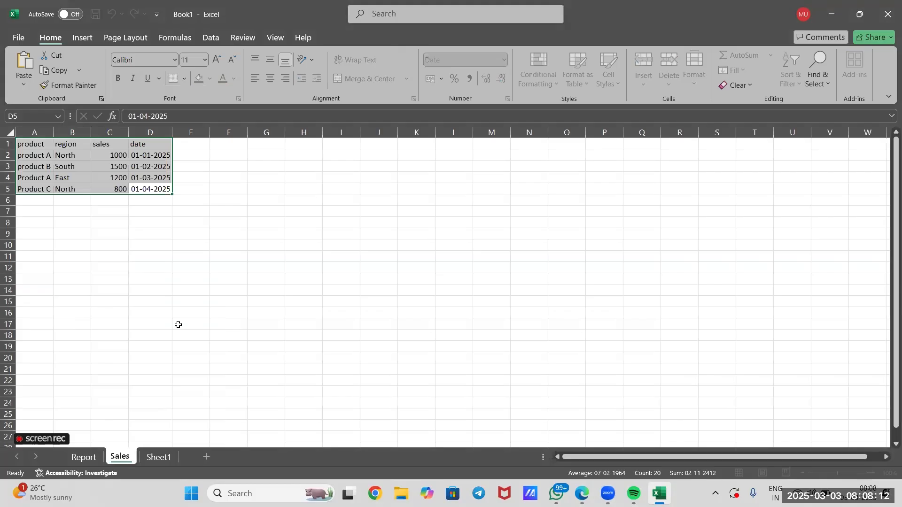
pyautogui.write(' Data')
pyautogui.click(176, 457)
pyautogui.click(136, 458)
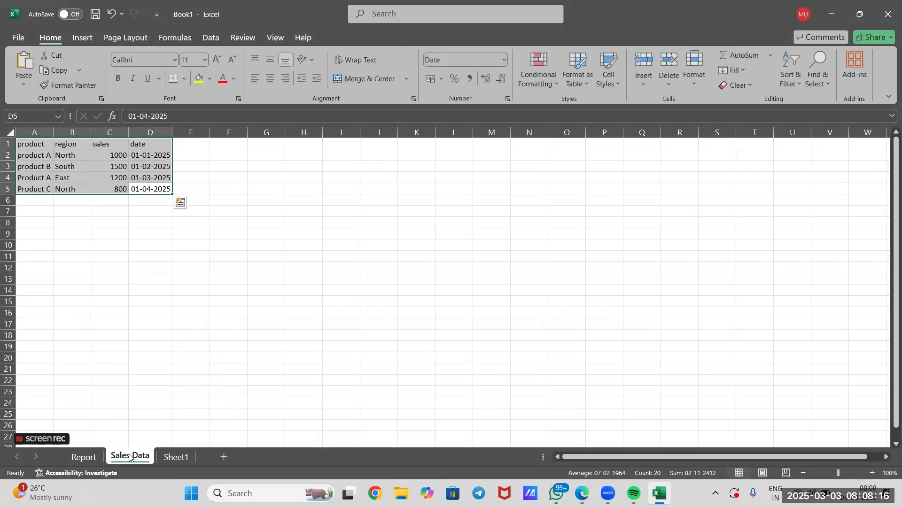
pyautogui.click(91, 458)
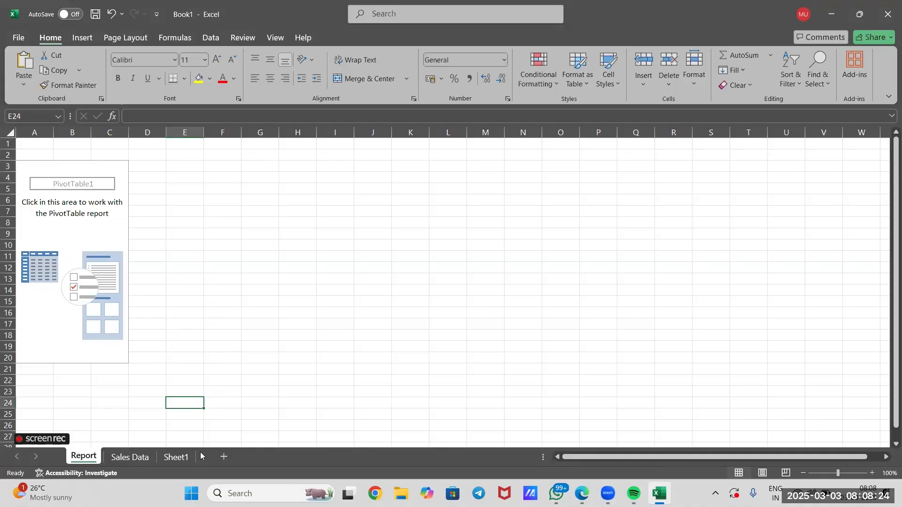
# Write the third instruction "3. build pivot table structure" in D12 of Sheet1
pyautogui.click(175, 457)
pyautogui.doubleClick(149, 268)
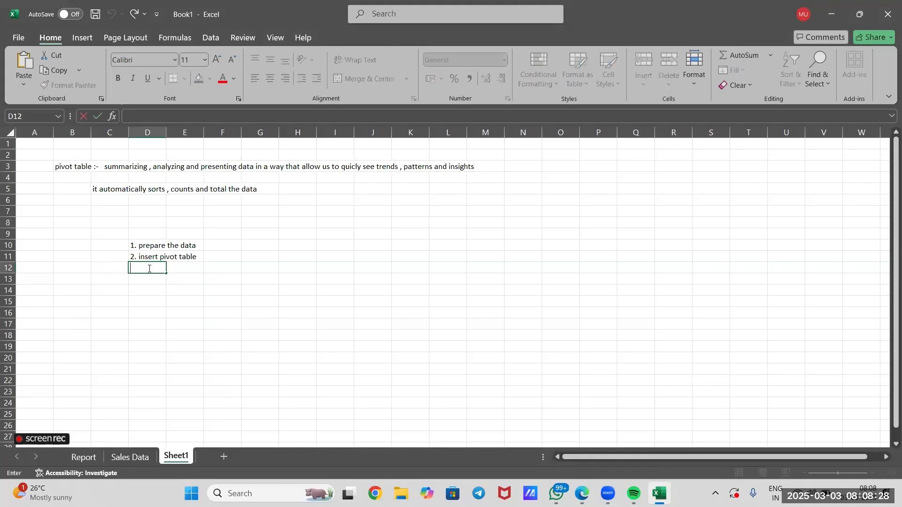
pyautogui.write('3. build piv')
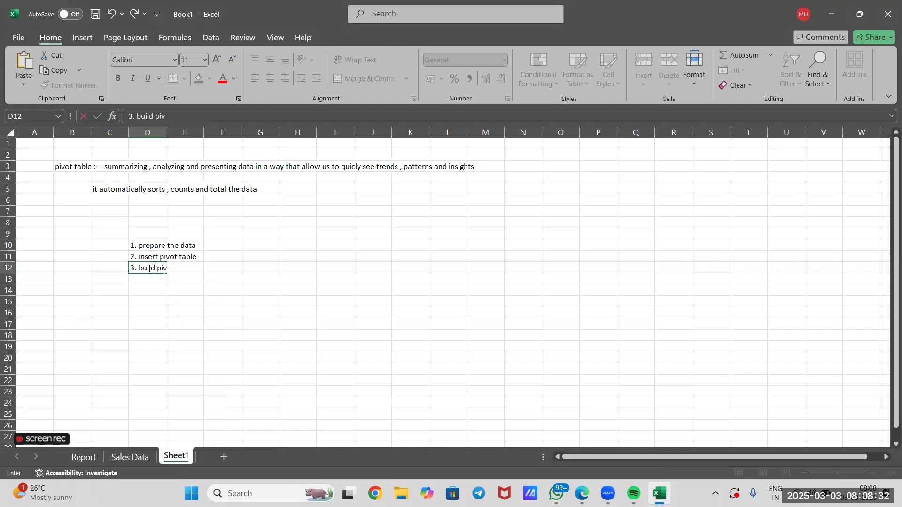
pyautogui.write('ot table structure')
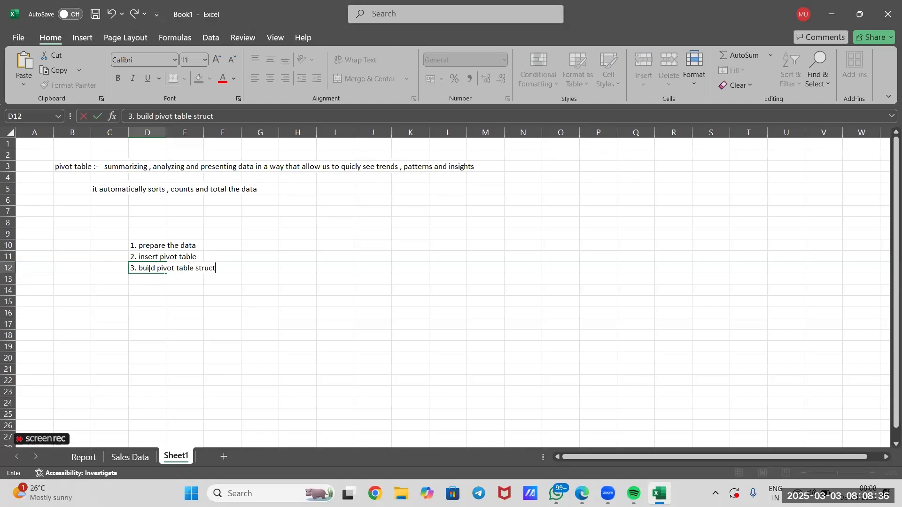
pyautogui.click(130, 306)
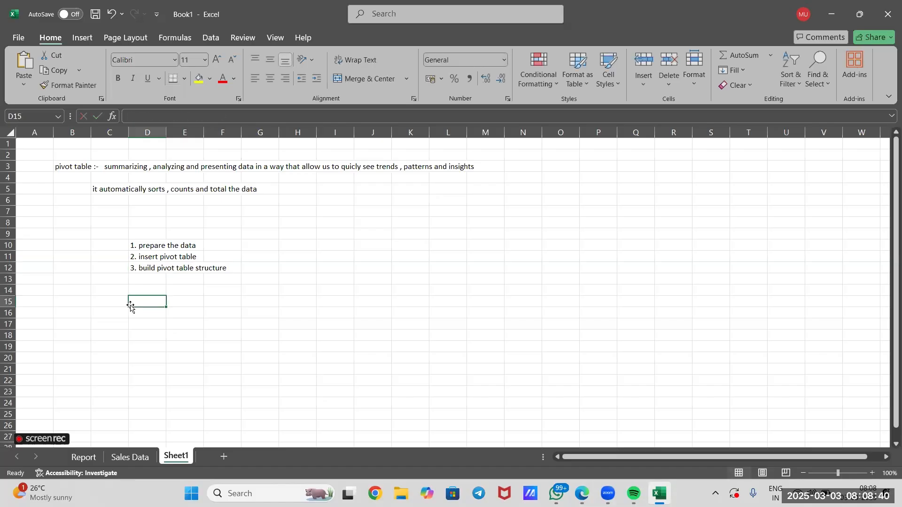
# Add the product field to the Rows area of the PivotTable on the Report sheet
pyautogui.click(130, 457)
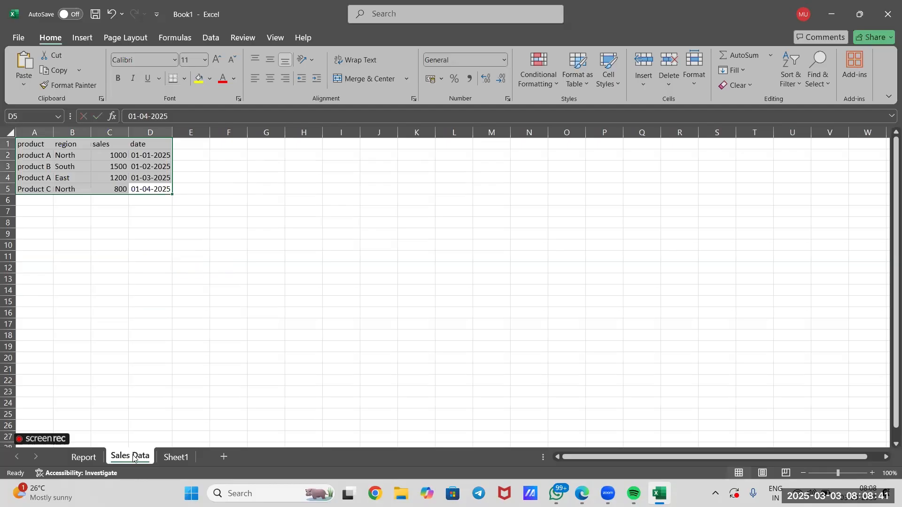
pyautogui.click(83, 457)
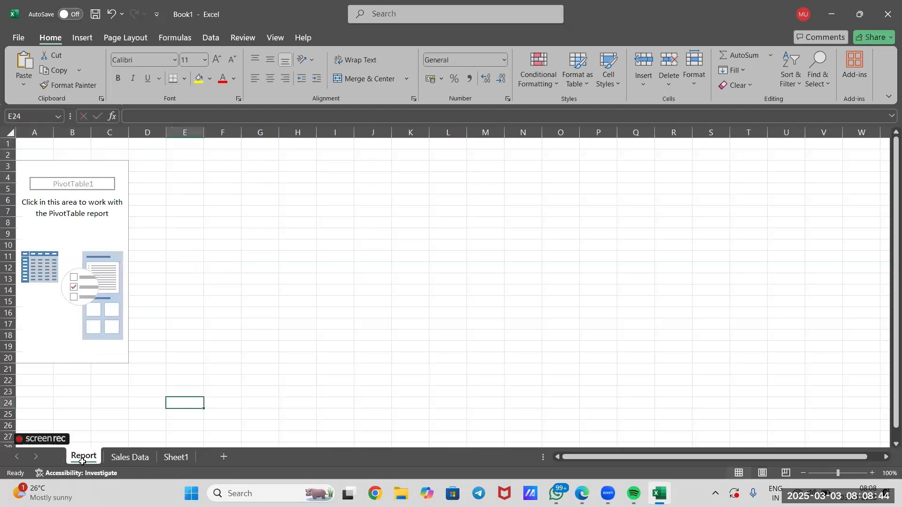
pyautogui.click(114, 240)
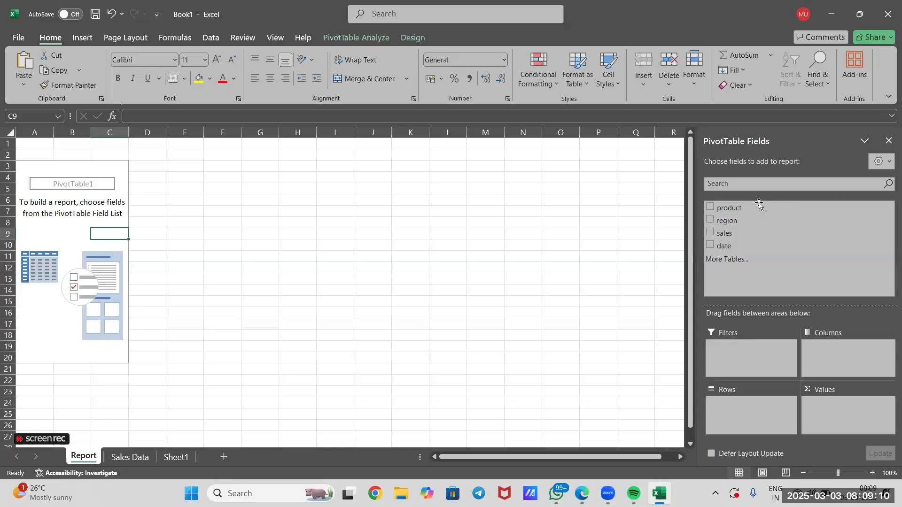
pyautogui.moveTo(756, 210); pyautogui.dragTo(750, 413)
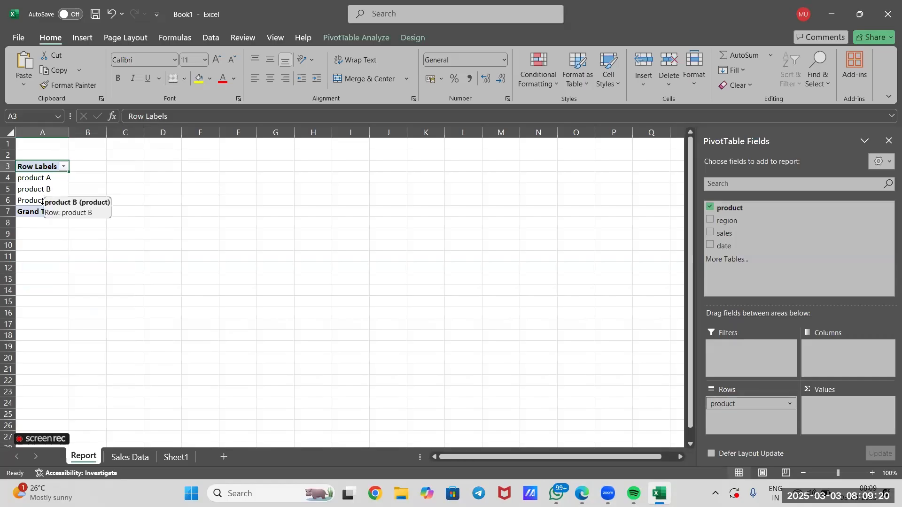
# Compare the product entries in the Sales Data sheet with the product row labels in the Report sheet's PivotTable
pyautogui.click(175, 457)
pyautogui.click(139, 457)
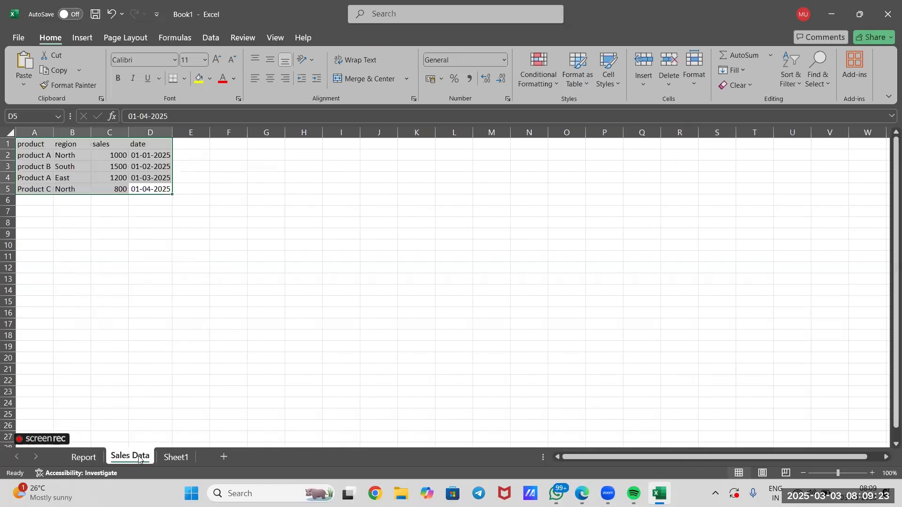
pyautogui.click(123, 288)
pyautogui.click(49, 155)
pyautogui.click(49, 179)
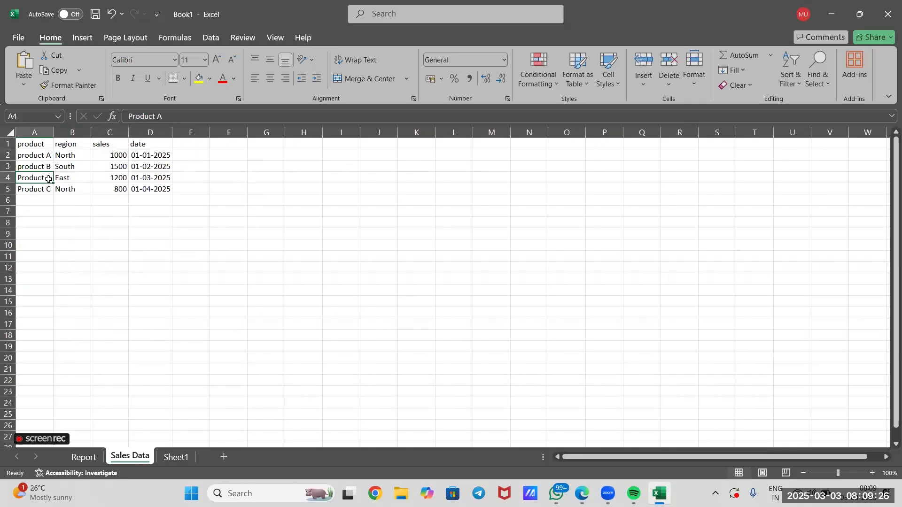
pyautogui.click(82, 456)
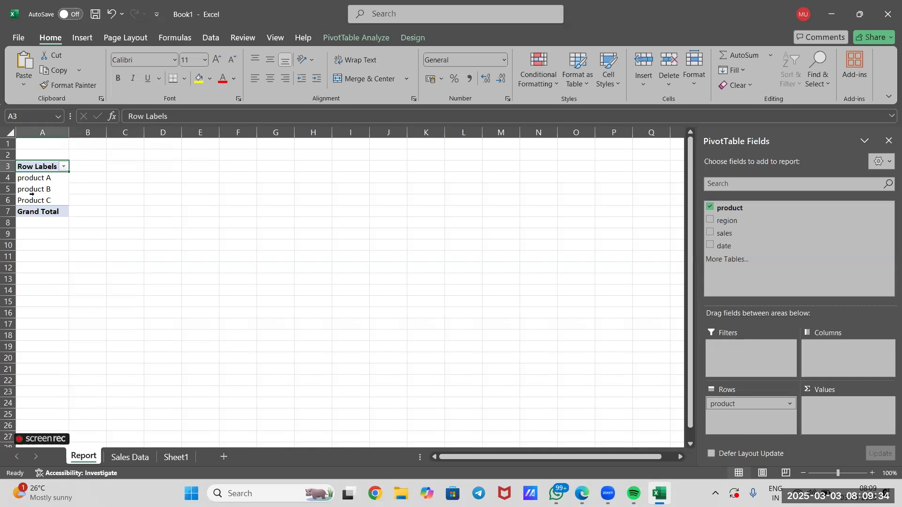
pyautogui.click(129, 457)
pyautogui.click(36, 156)
pyautogui.click(41, 177)
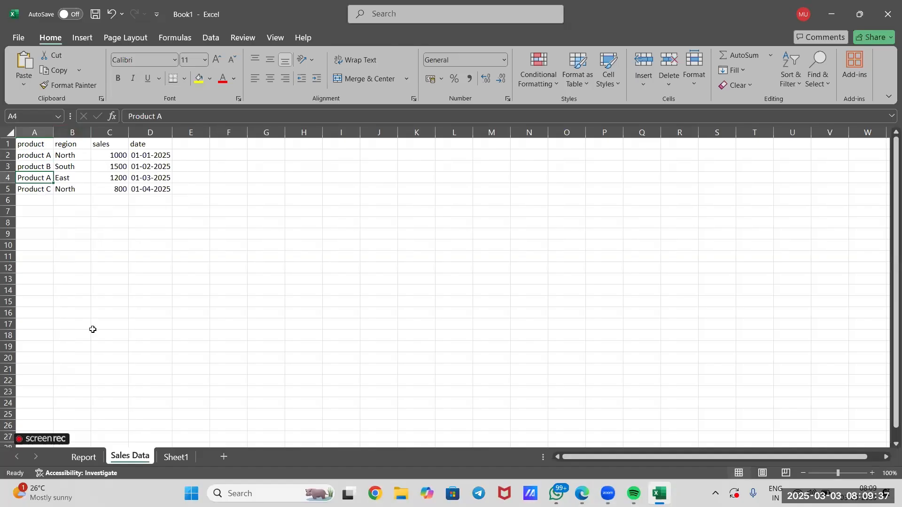
pyautogui.click(80, 457)
pyautogui.click(56, 181)
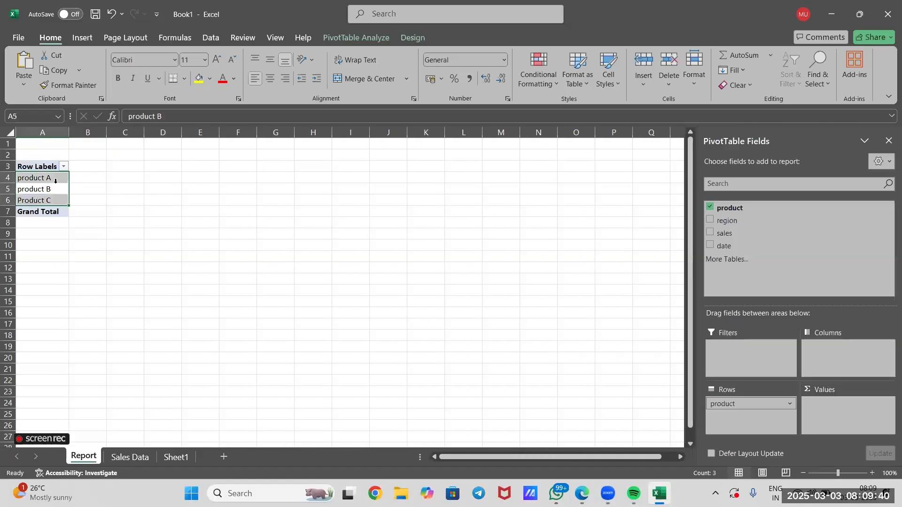
# Remove the product field from the PivotTable's Rows area and add the region field there instead
pyautogui.click(788, 404)
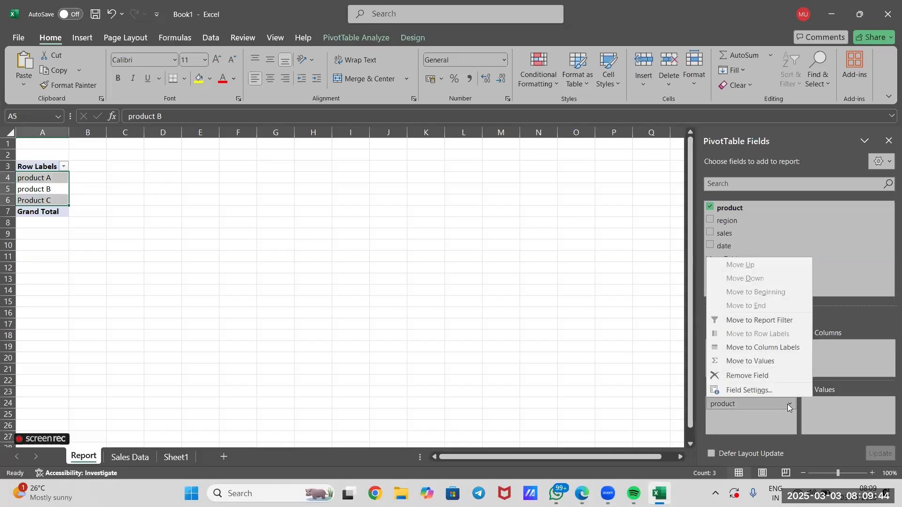
pyautogui.click(779, 376)
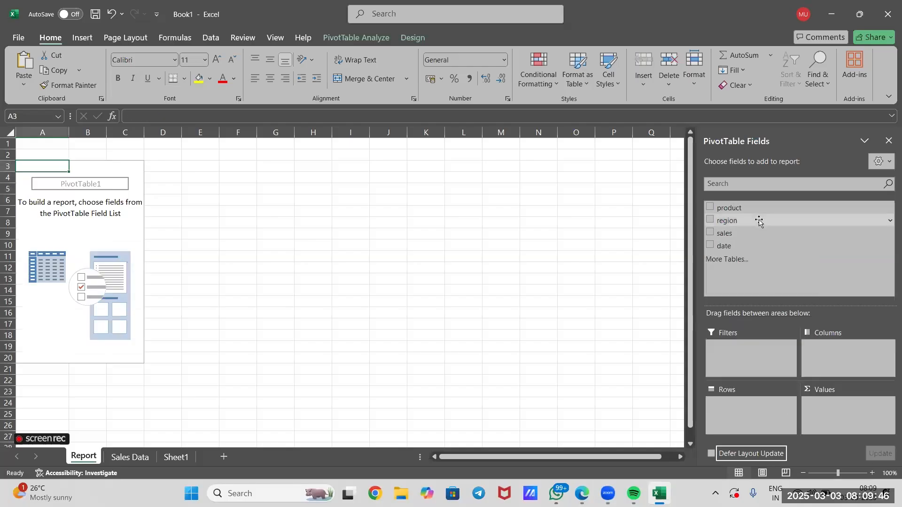
pyautogui.moveTo(760, 220); pyautogui.dragTo(750, 410)
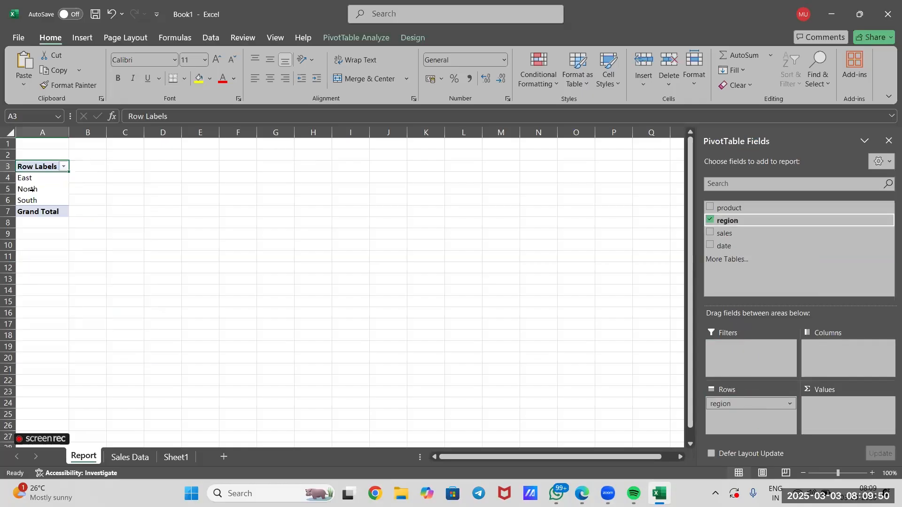
# Compare the region entries in B2:B5 of Sales Data with the region row labels on the Report sheet
pyautogui.click(142, 458)
pyautogui.click(66, 155)
pyautogui.click(68, 167)
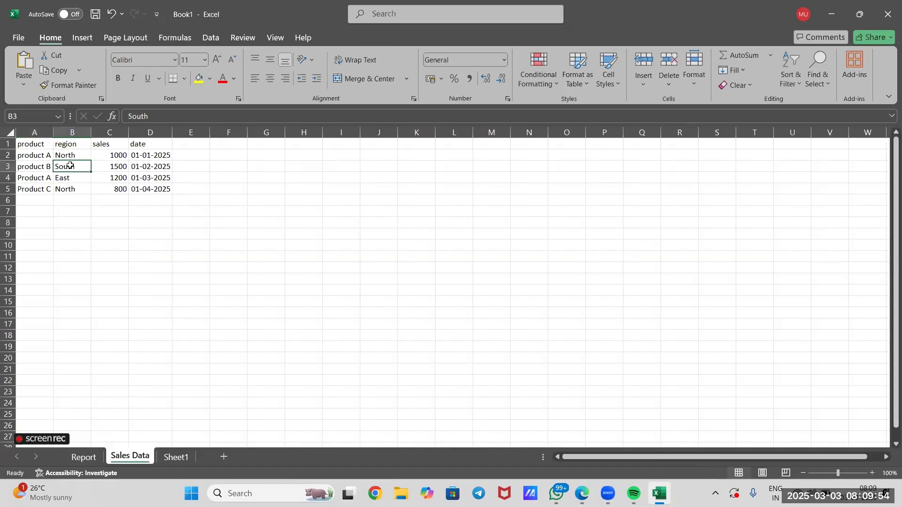
pyautogui.click(70, 179)
pyautogui.click(76, 199)
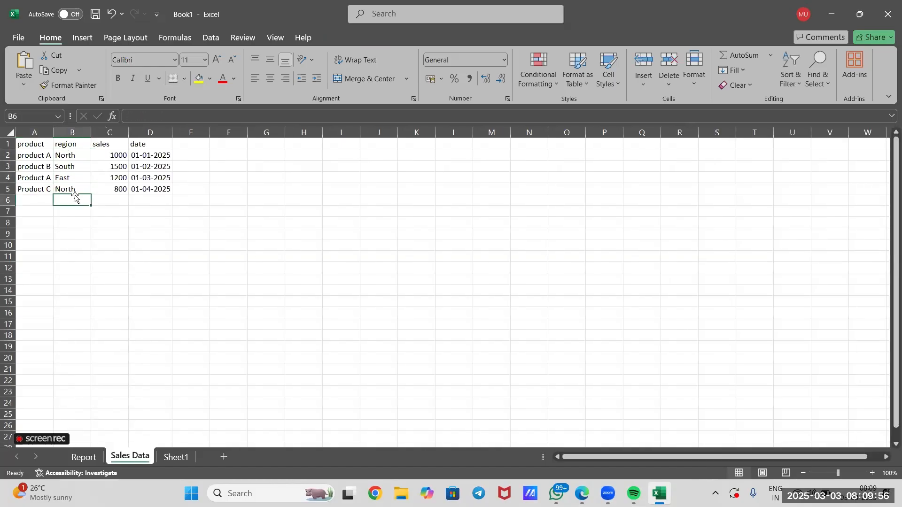
pyautogui.click(75, 189)
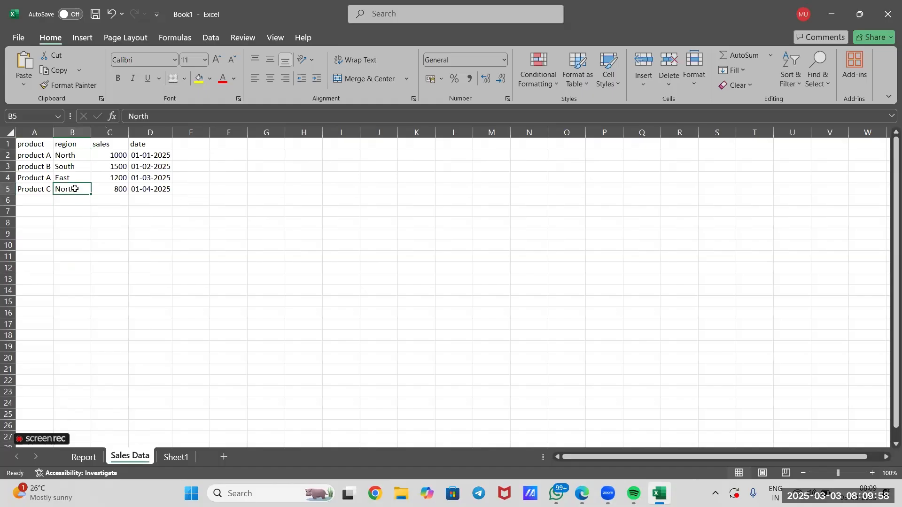
pyautogui.click(85, 459)
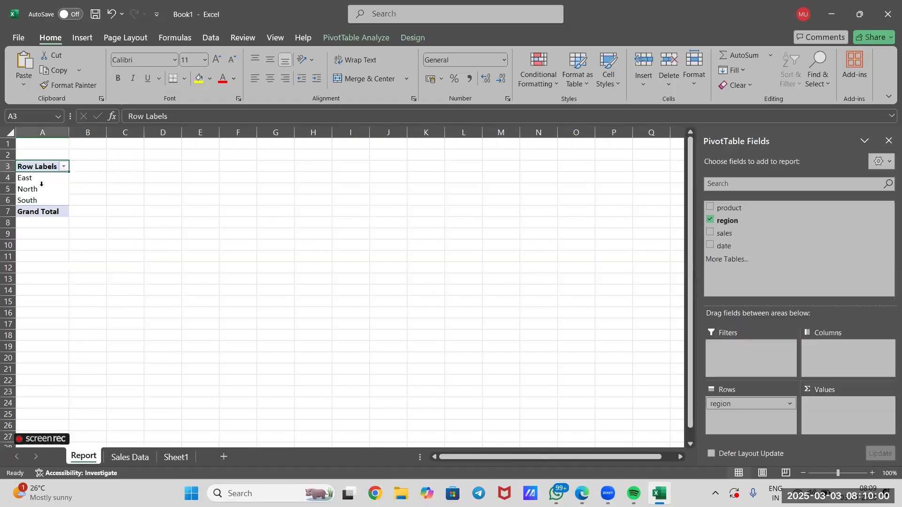
pyautogui.click(40, 193)
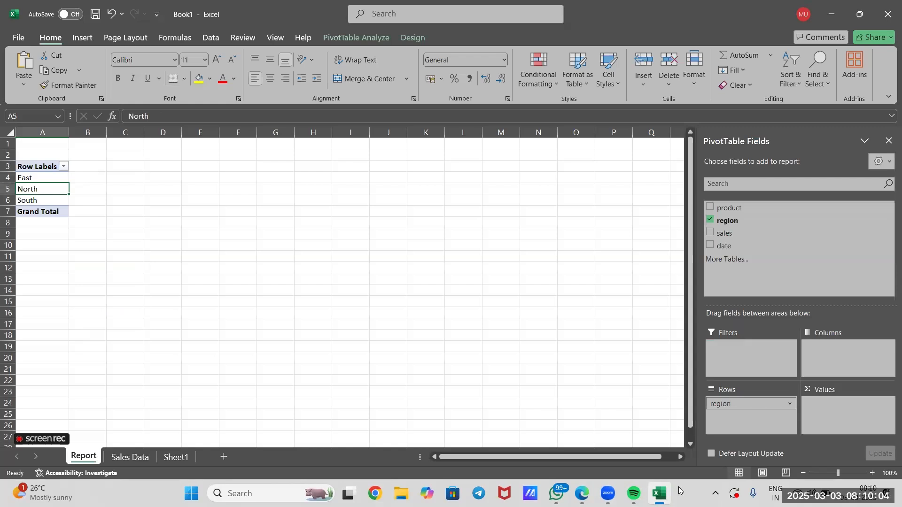
# Replace the region field with product in the PivotTable's Rows area and add the sales field to Values as a sum
pyautogui.click(788, 404)
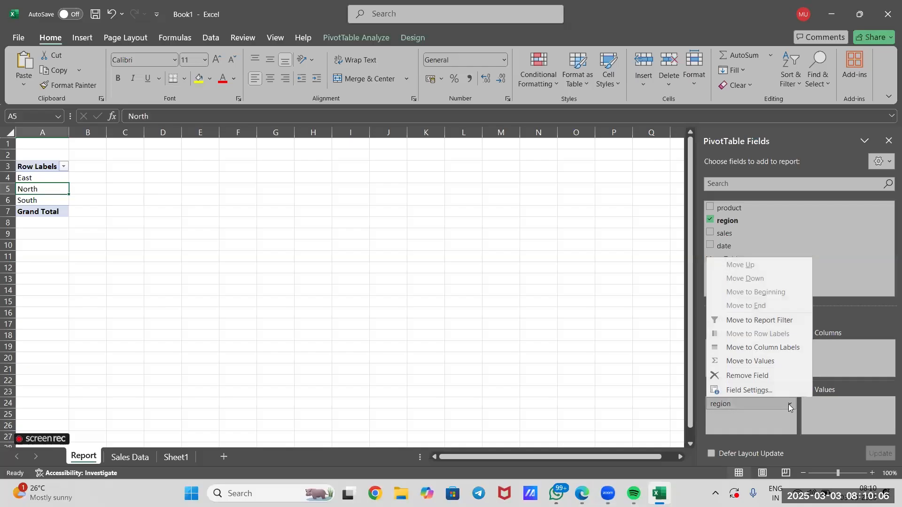
pyautogui.click(767, 375)
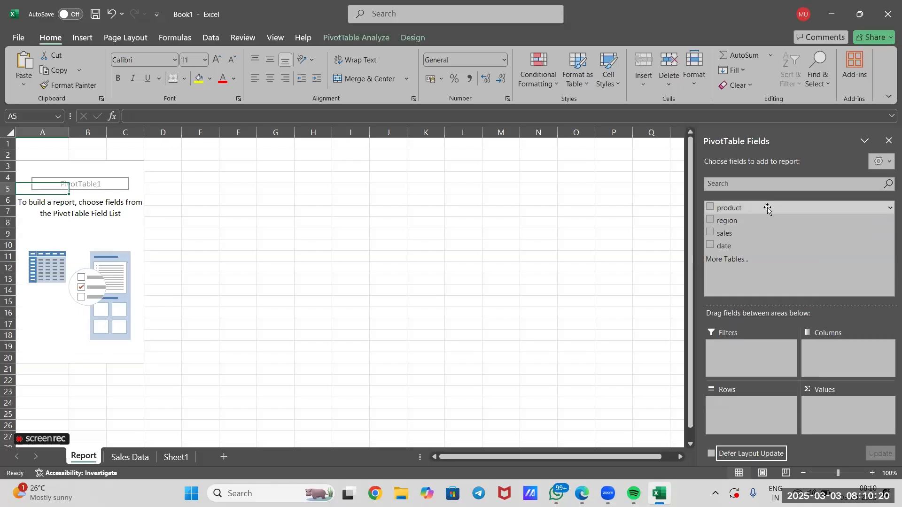
pyautogui.moveTo(755, 212); pyautogui.dragTo(742, 416)
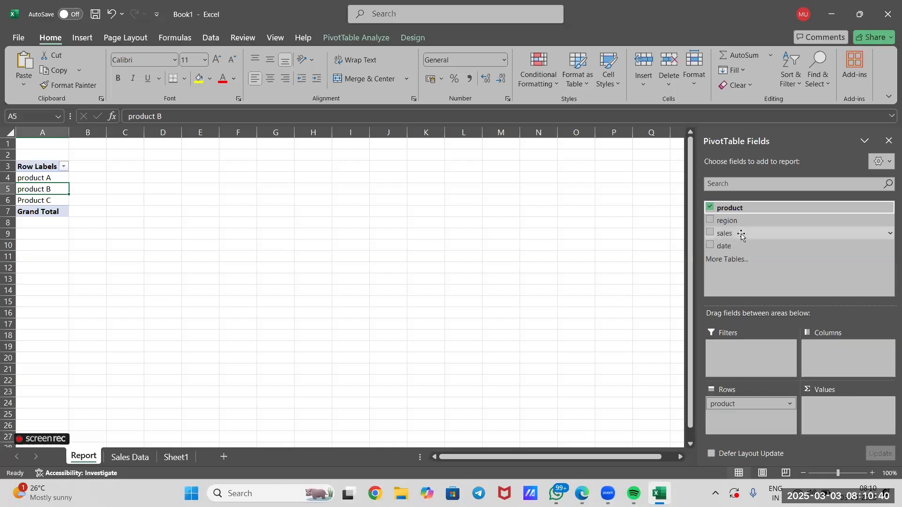
pyautogui.moveTo(735, 236); pyautogui.dragTo(845, 412)
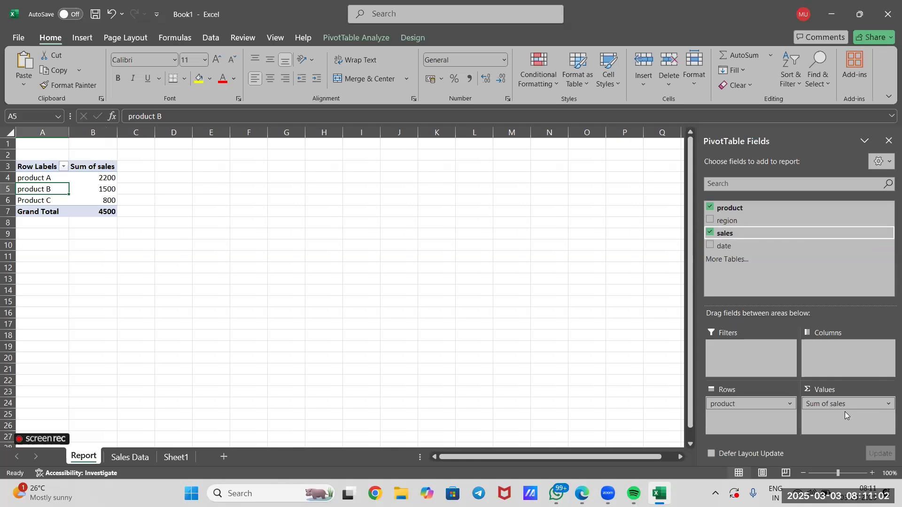
pyautogui.click(92, 212)
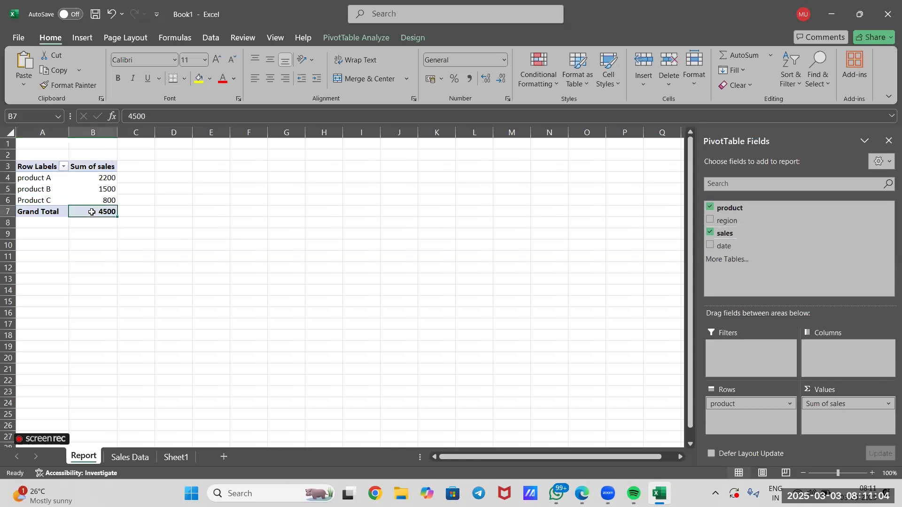
# Review the sales sums for each product and the grand total in the Report sheet's PivotTable
pyautogui.moveTo(92, 212)
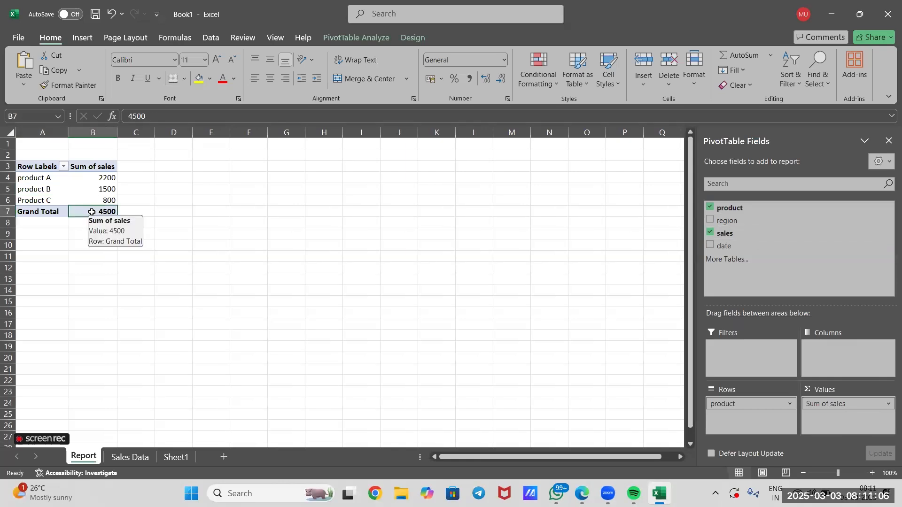
pyautogui.click(106, 178)
pyautogui.click(120, 213)
pyautogui.click(131, 253)
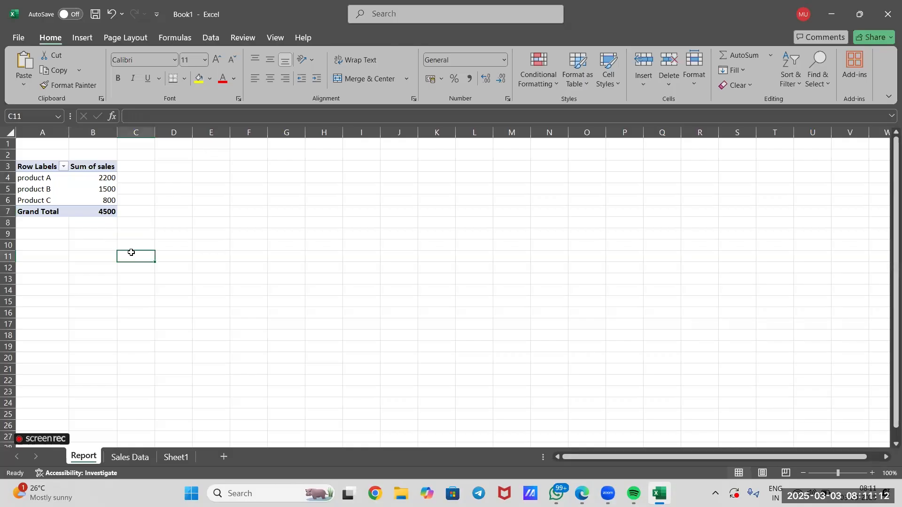
pyautogui.click(41, 176)
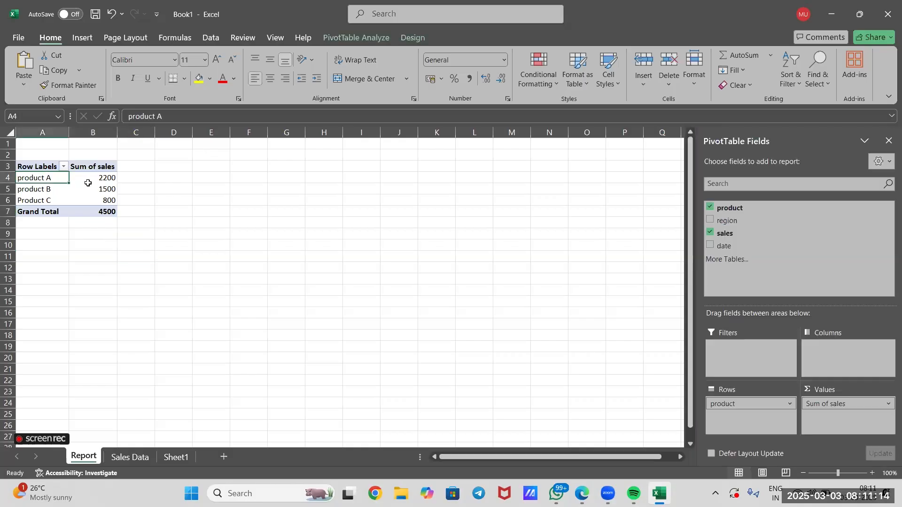
pyautogui.click(93, 180)
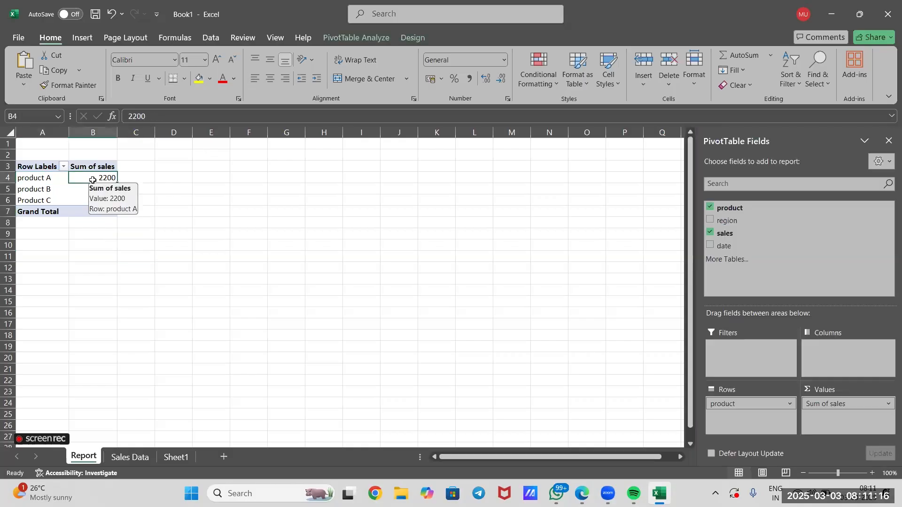
# Compare the two product A sales entries in Sales Data with product A's sum in the Report sheet's PivotTable
pyautogui.click(148, 460)
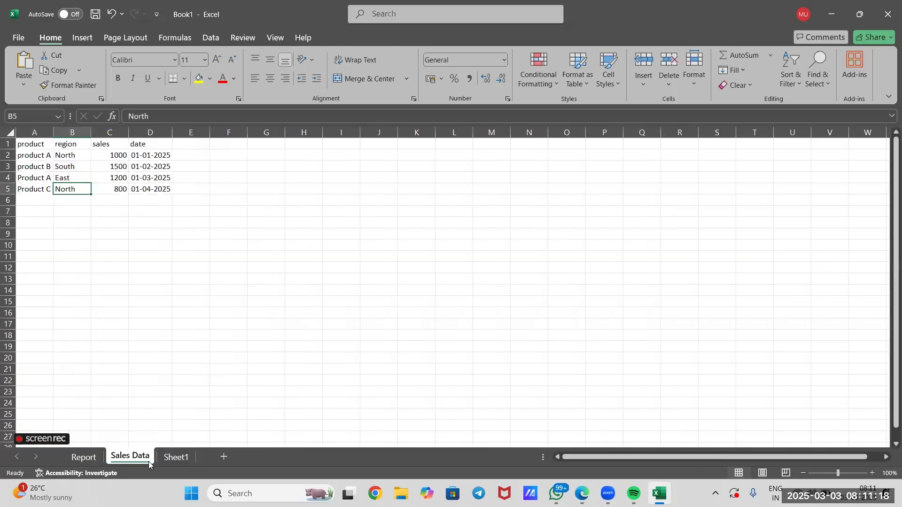
pyautogui.click(37, 154)
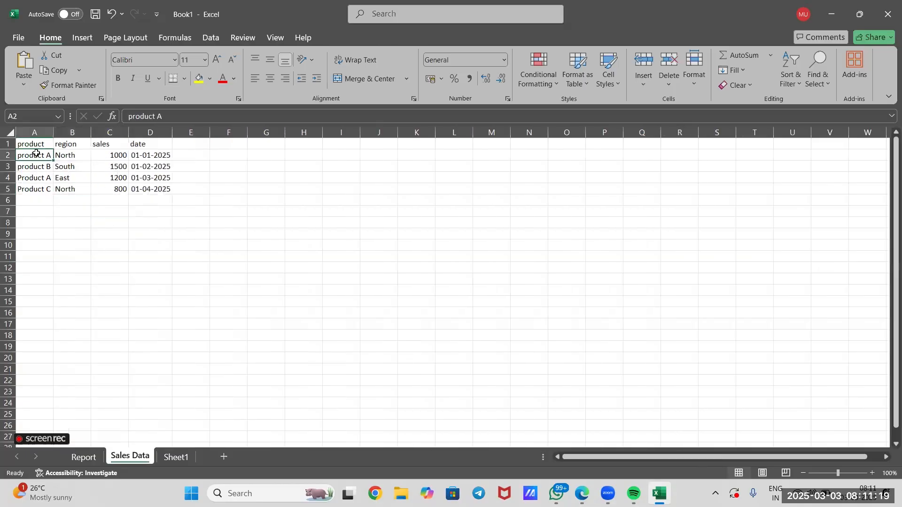
pyautogui.click(102, 154)
pyautogui.click(37, 177)
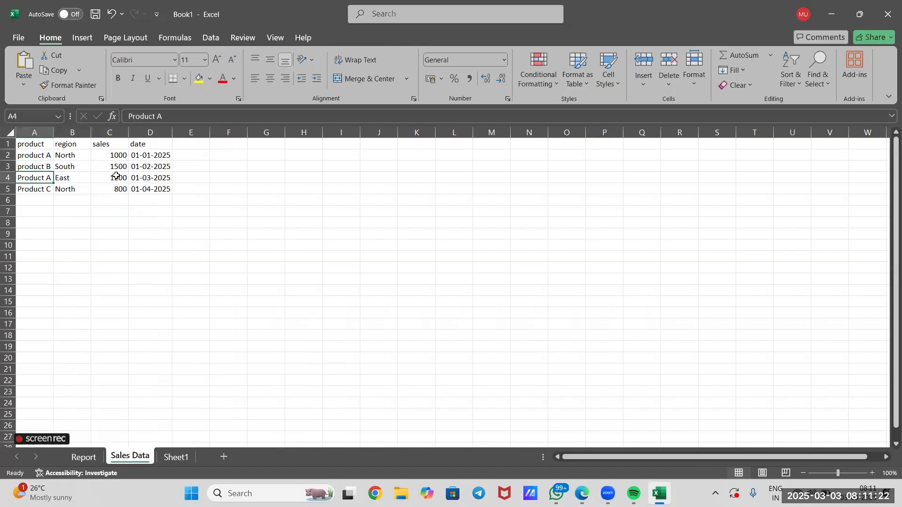
pyautogui.click(123, 178)
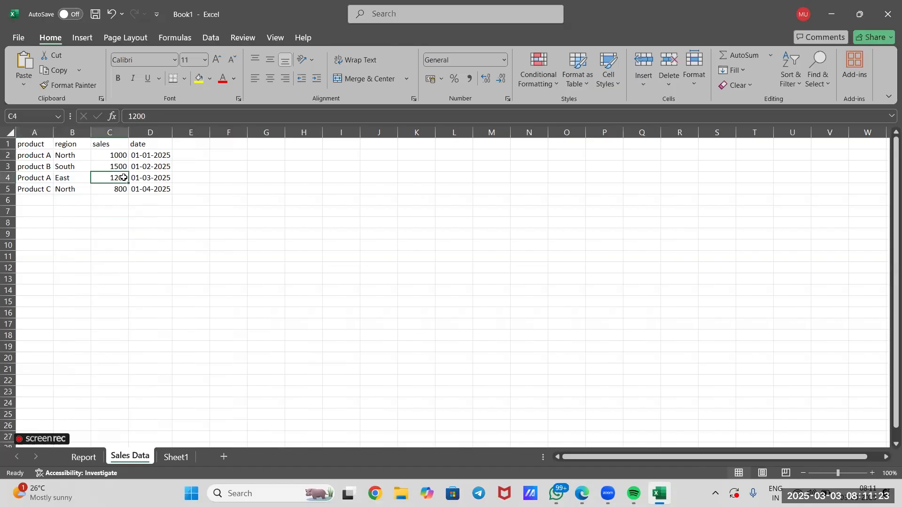
pyautogui.click(82, 460)
pyautogui.click(164, 259)
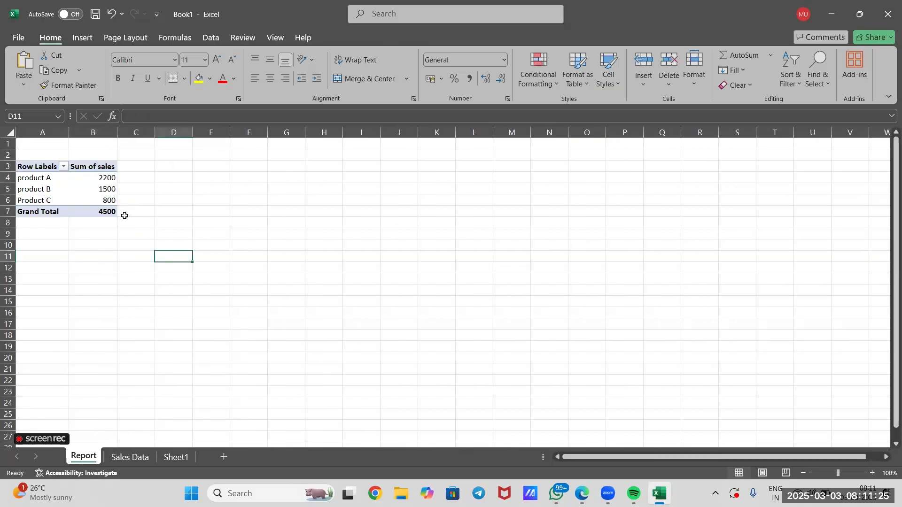
pyautogui.click(96, 174)
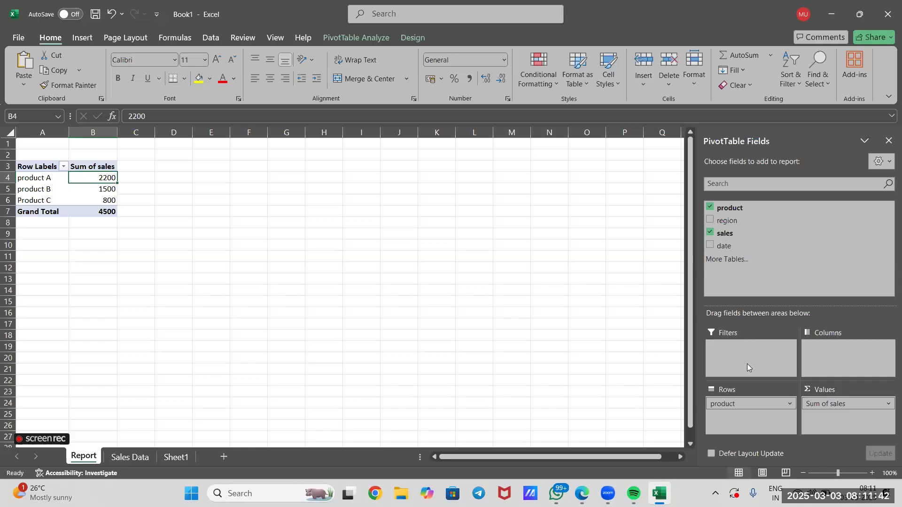
# Add the region field to the PivotTable's Filters area and filter the report to North
pyautogui.moveTo(748, 219); pyautogui.dragTo(756, 354)
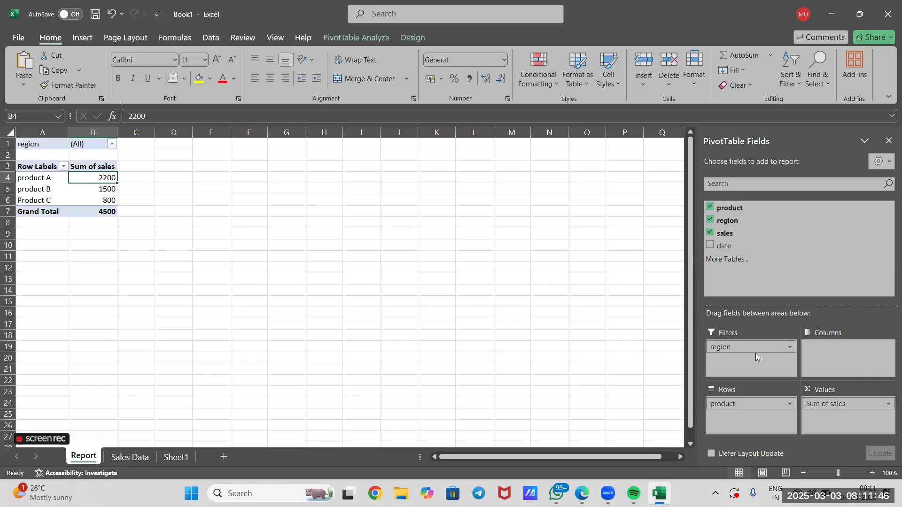
pyautogui.click(417, 267)
pyautogui.click(113, 144)
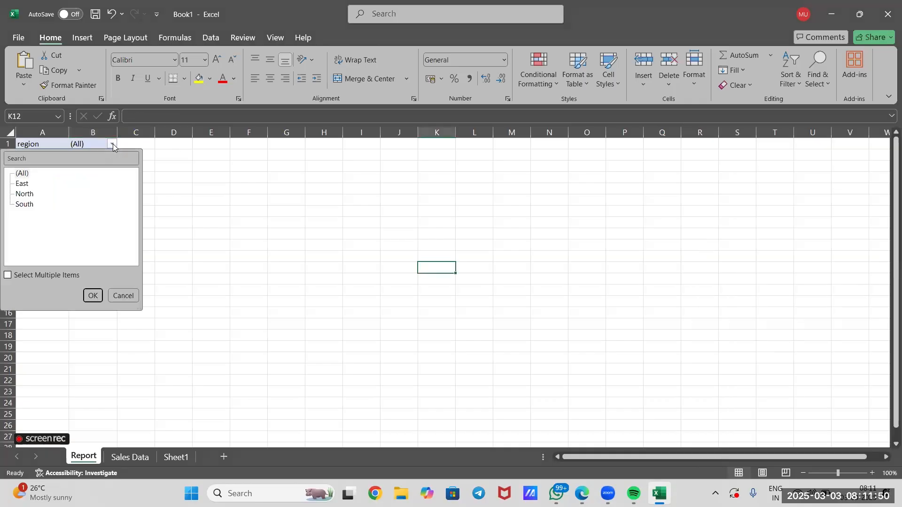
pyautogui.click(33, 194)
pyautogui.click(93, 296)
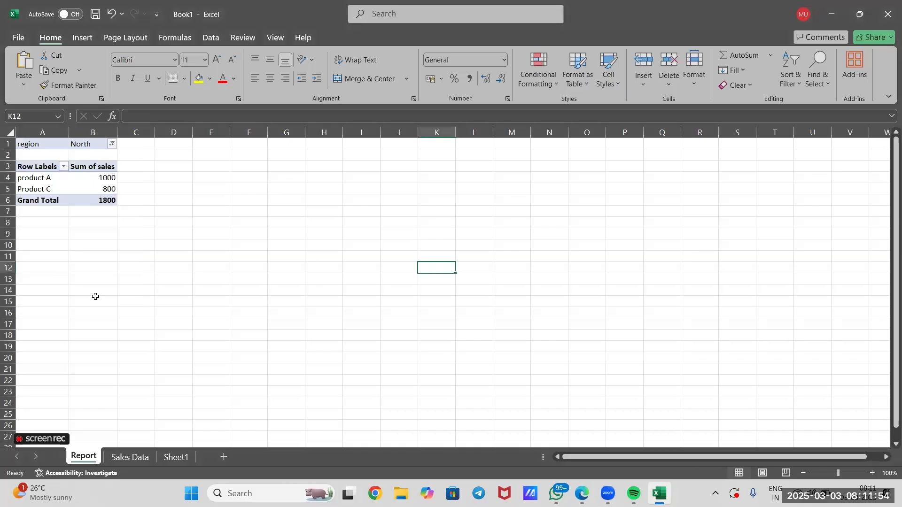
# Change the PivotTable's region filter to South
pyautogui.click(113, 144)
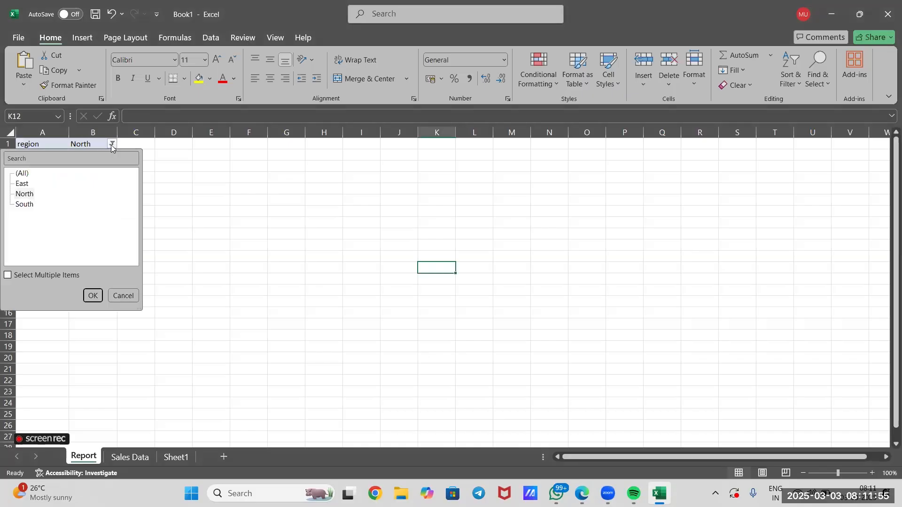
pyautogui.click(26, 207)
pyautogui.click(89, 280)
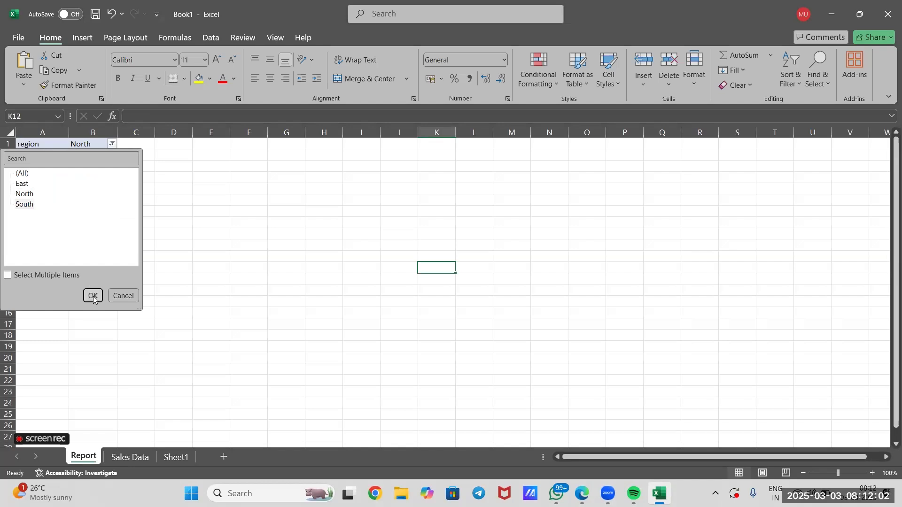
pyautogui.click(93, 297)
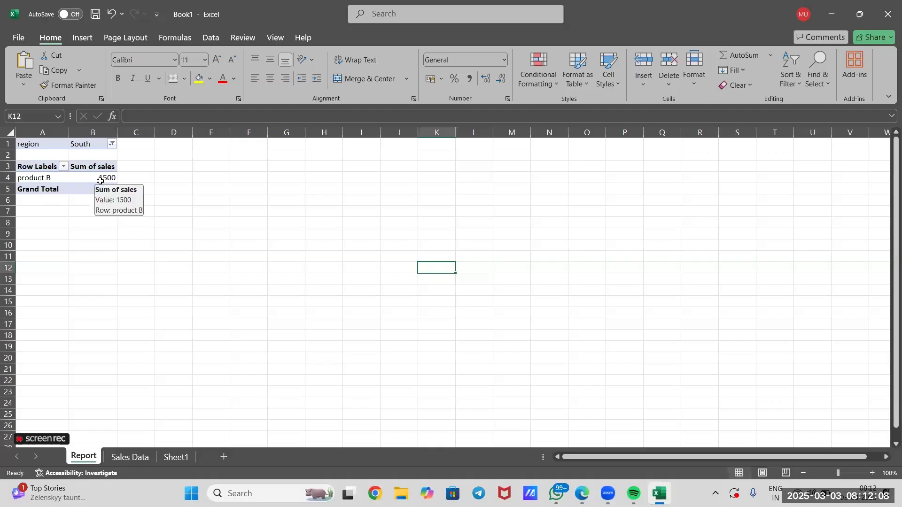
# Switch the PivotTable's region filter to East
pyautogui.click(111, 143)
pyautogui.click(196, 210)
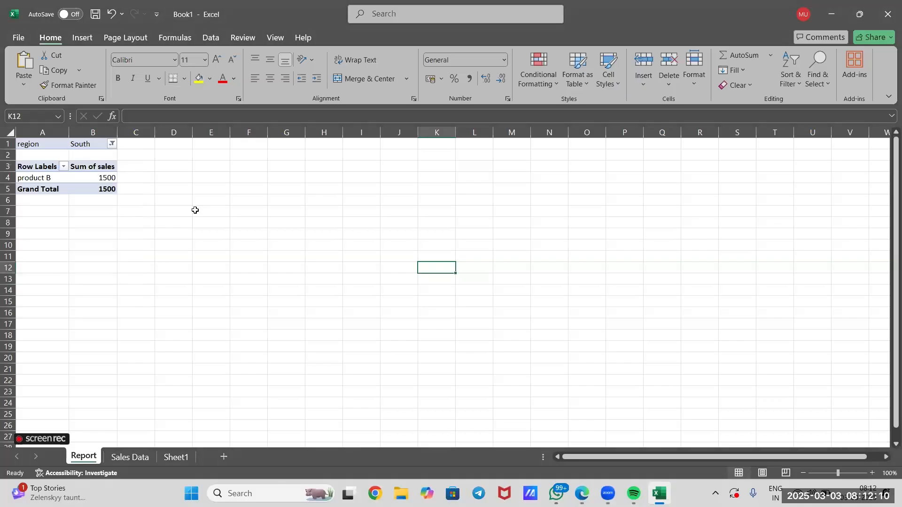
pyautogui.click(112, 144)
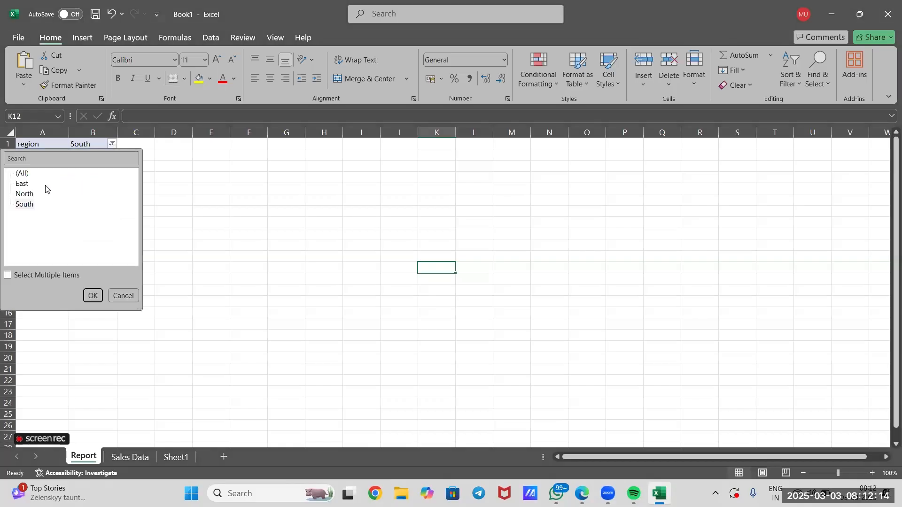
pyautogui.click(93, 295)
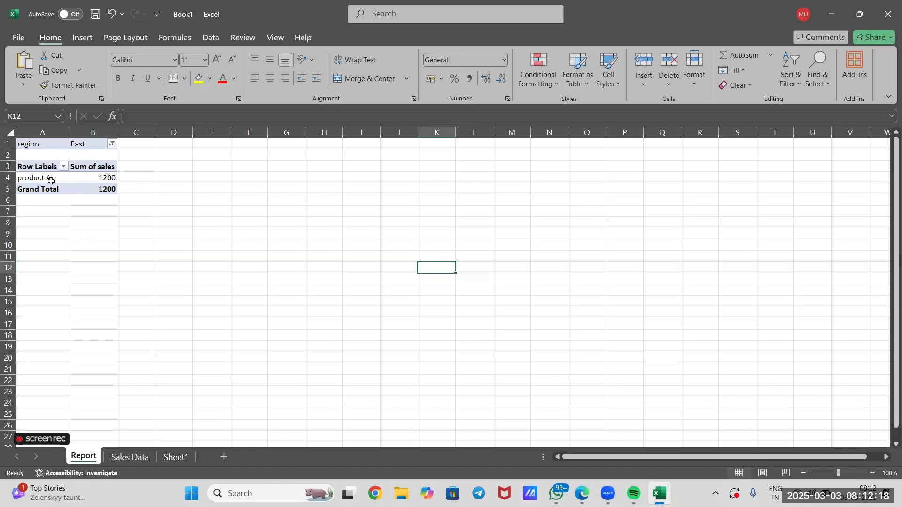
# Set the PivotTable's region filter back to North and select Product C's sales sum
pyautogui.click(112, 145)
pyautogui.click(21, 194)
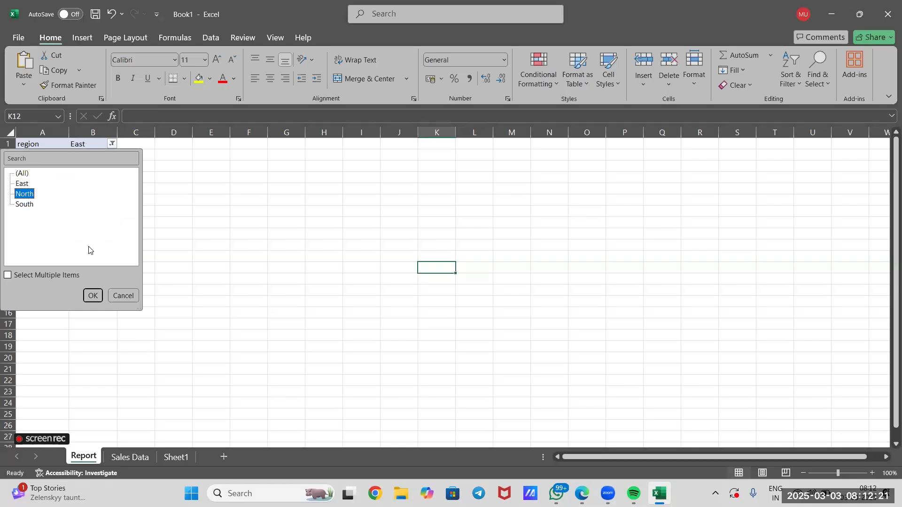
pyautogui.click(92, 296)
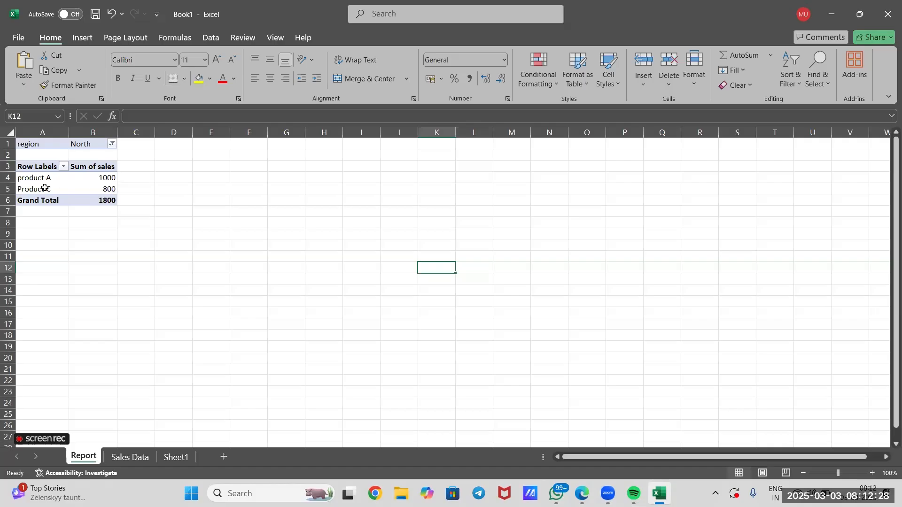
pyautogui.click(99, 192)
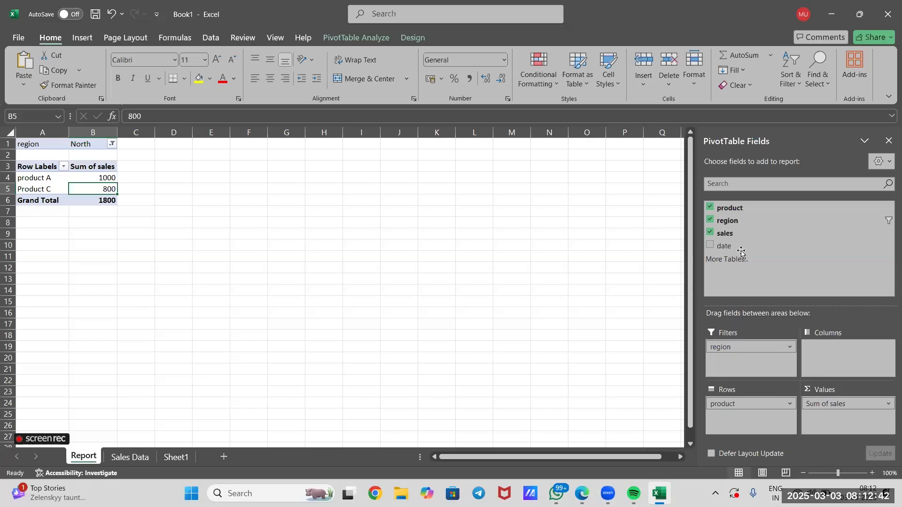
# Add the date field to the PivotTable's Filters area and filter the report to 01-01-2025
pyautogui.moveTo(739, 245); pyautogui.dragTo(736, 365)
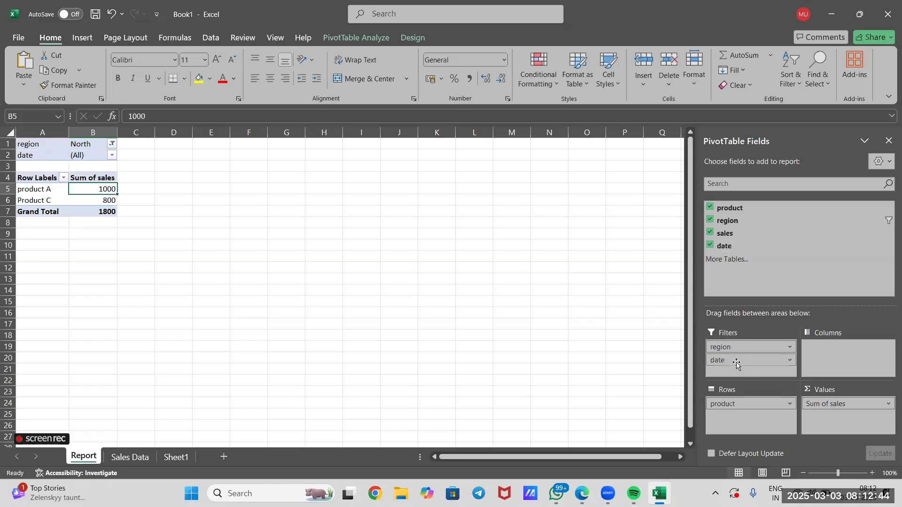
pyautogui.click(229, 246)
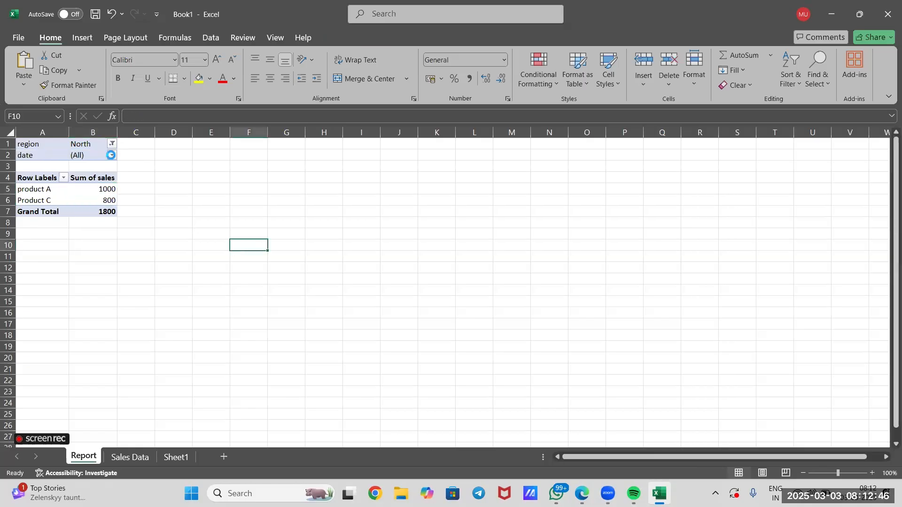
pyautogui.click(112, 155)
pyautogui.click(49, 199)
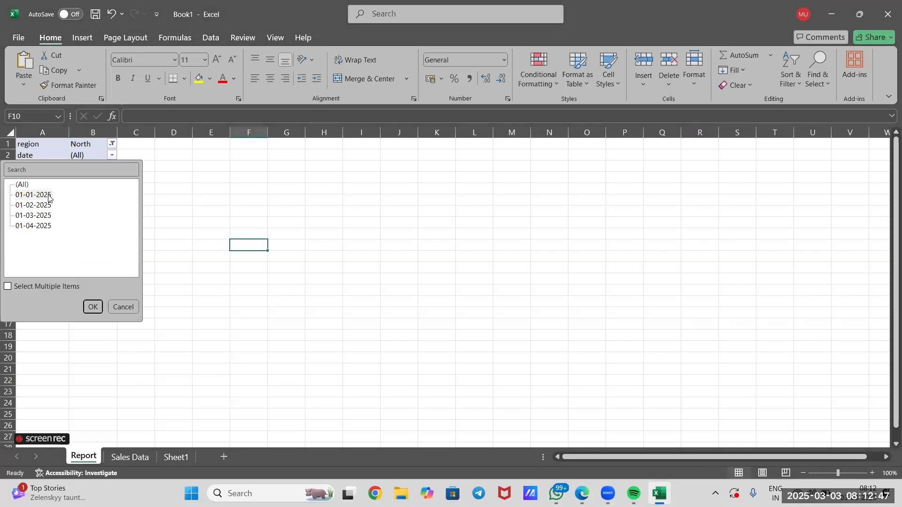
pyautogui.click(93, 307)
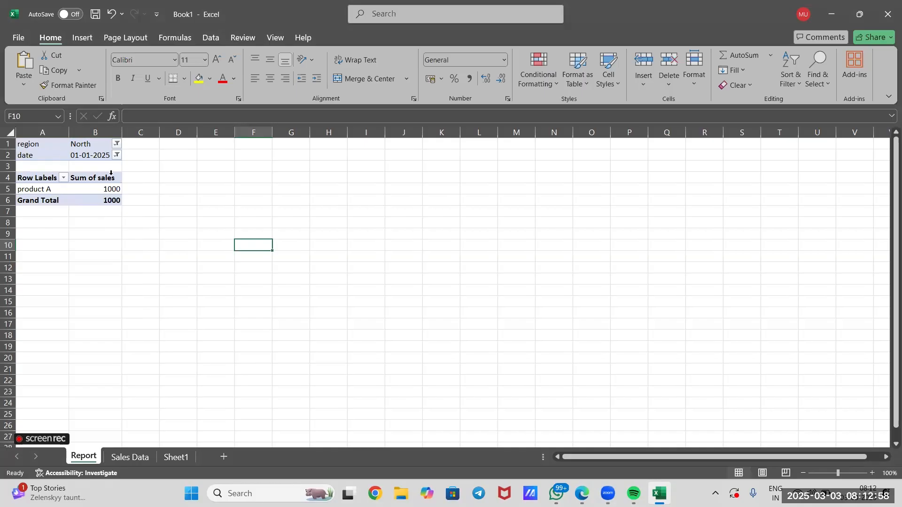
# Remove the date field from the PivotTable's Filters area
pyautogui.click(96, 190)
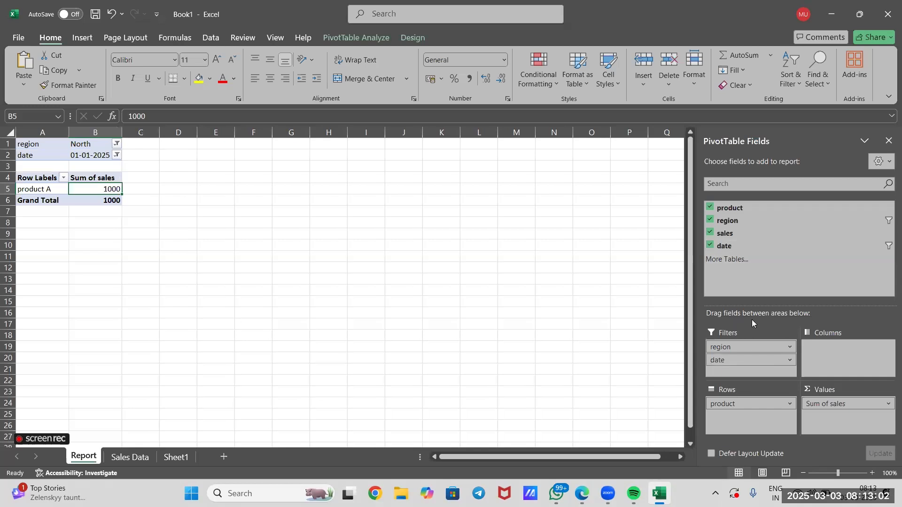
pyautogui.click(790, 361)
pyautogui.click(790, 359)
pyautogui.click(789, 359)
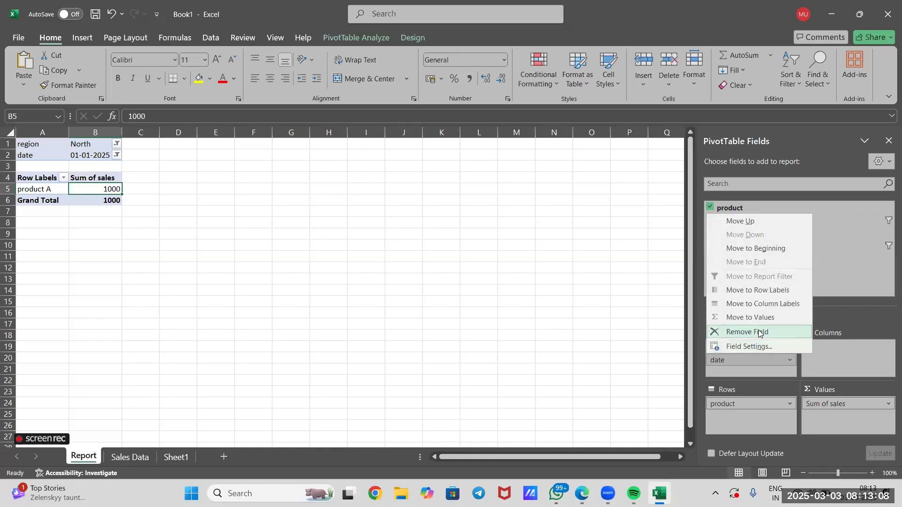
pyautogui.click(759, 332)
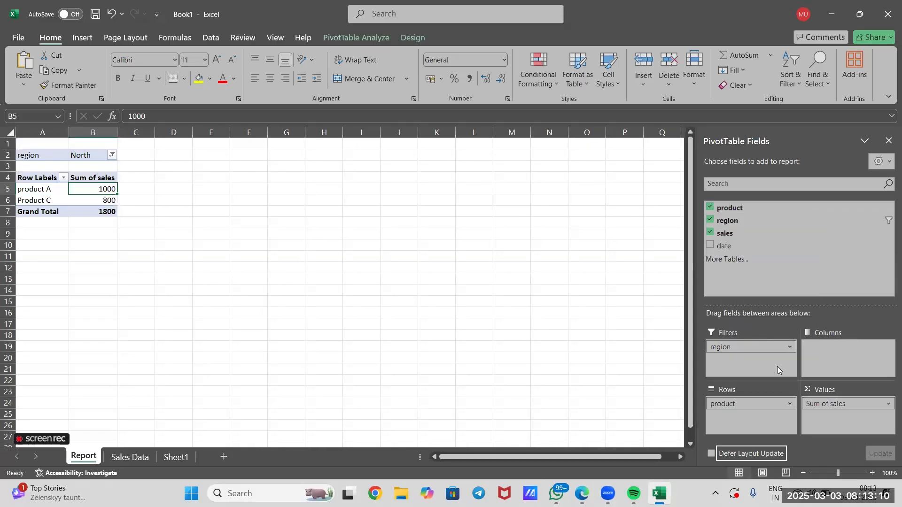
# Add the date field to the PivotTable's Columns area and remove the Months (date) and Days (date) fields, leaving only date
pyautogui.moveTo(742, 246); pyautogui.dragTo(840, 359)
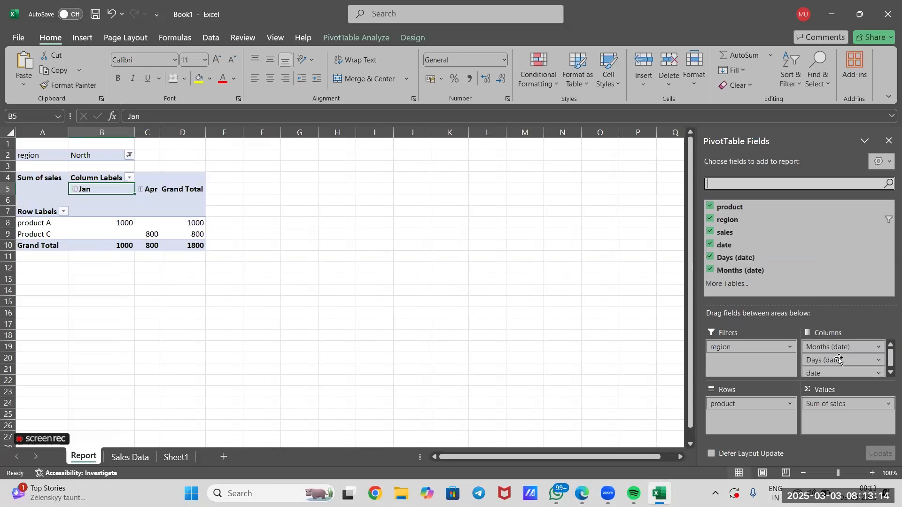
pyautogui.scroll(-1, 852, 357)
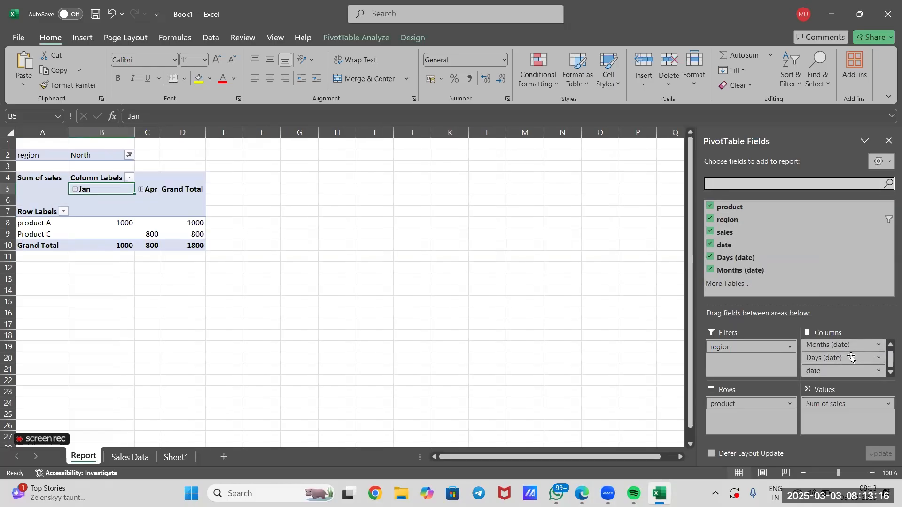
pyautogui.click(878, 345)
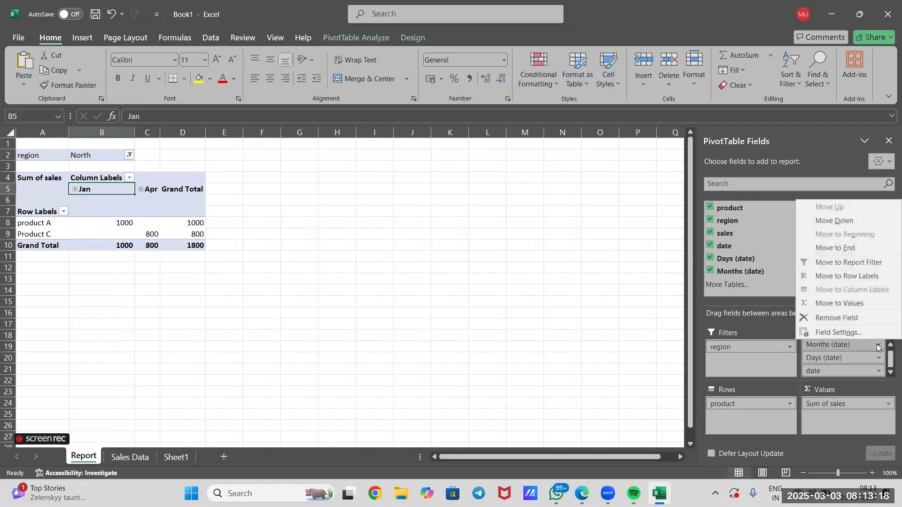
pyautogui.click(865, 319)
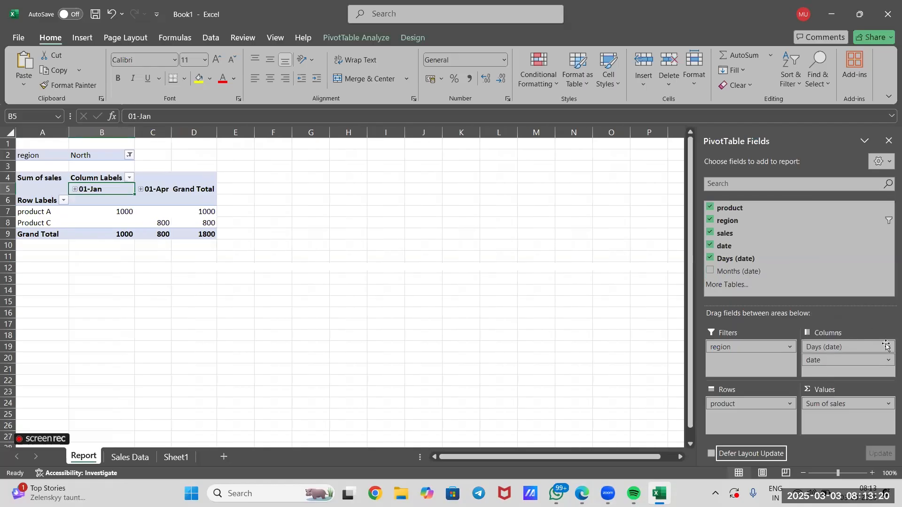
pyautogui.click(886, 346)
pyautogui.click(856, 318)
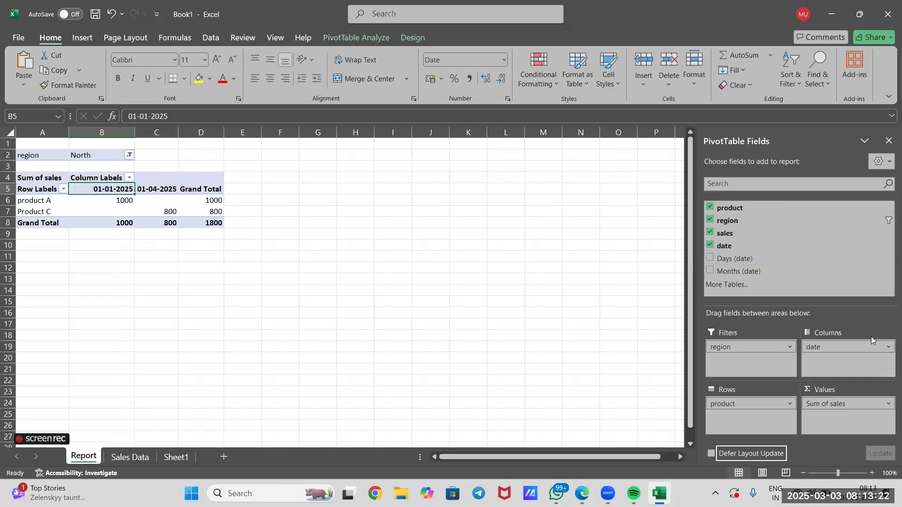
pyautogui.click(887, 346)
pyautogui.click(853, 319)
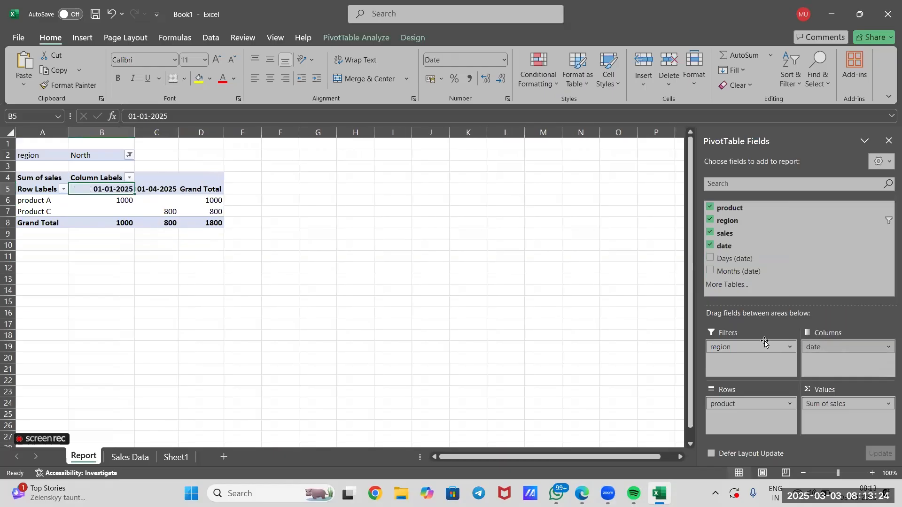
# Rearrange the PivotTable so region is the only field in Columns and date is the only field in Filters
pyautogui.moveTo(757, 348); pyautogui.dragTo(833, 353)
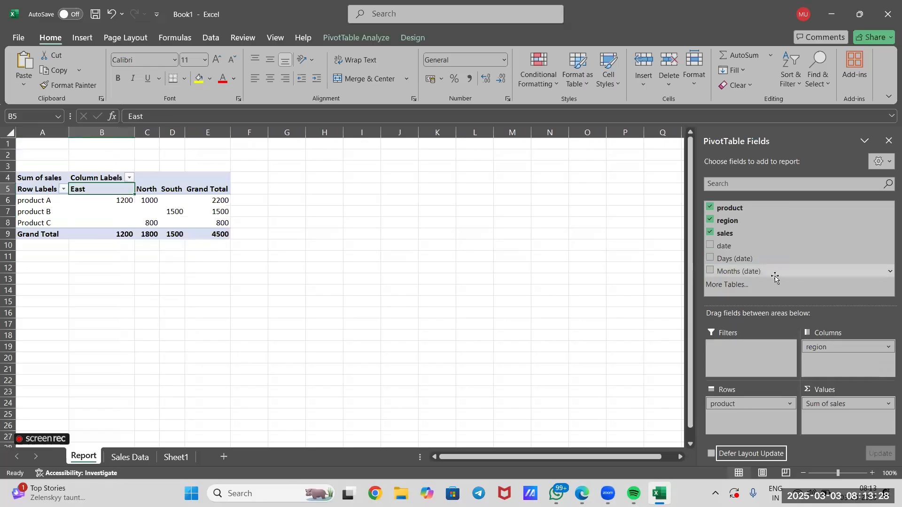
pyautogui.moveTo(759, 245); pyautogui.dragTo(738, 353)
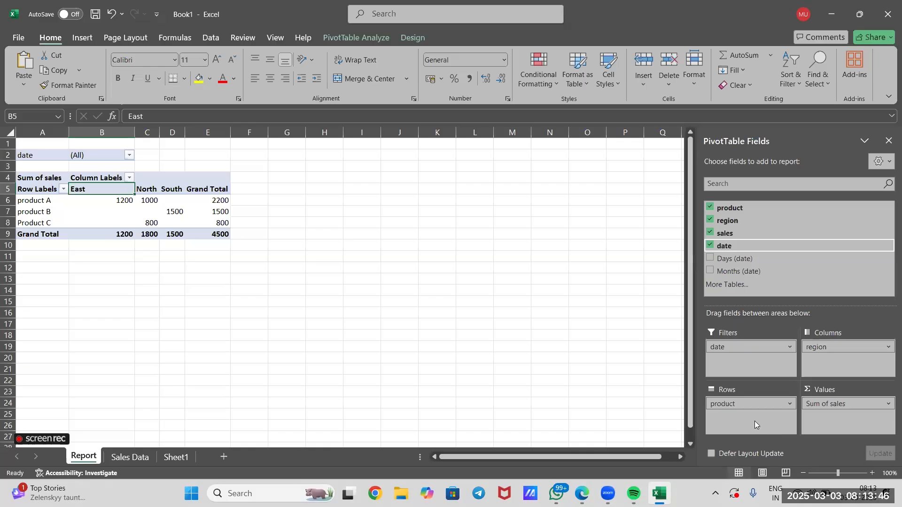
pyautogui.click(749, 405)
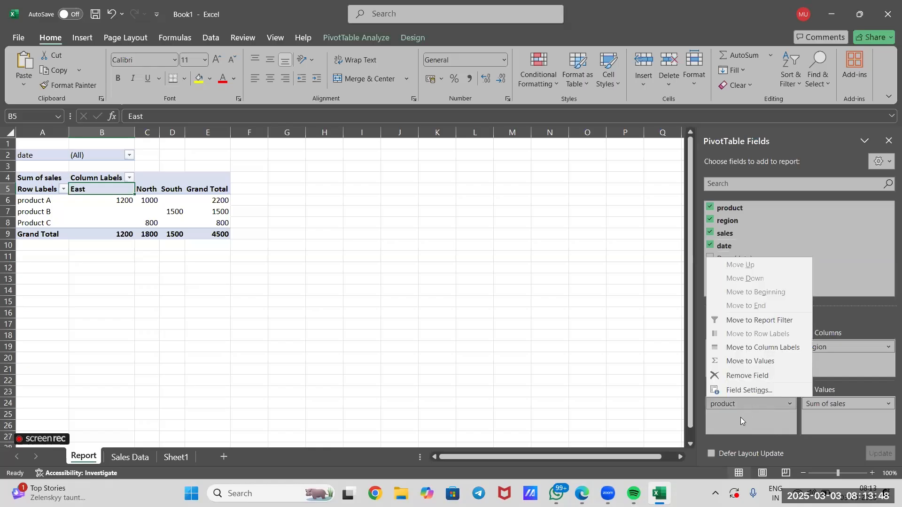
pyautogui.click(740, 423)
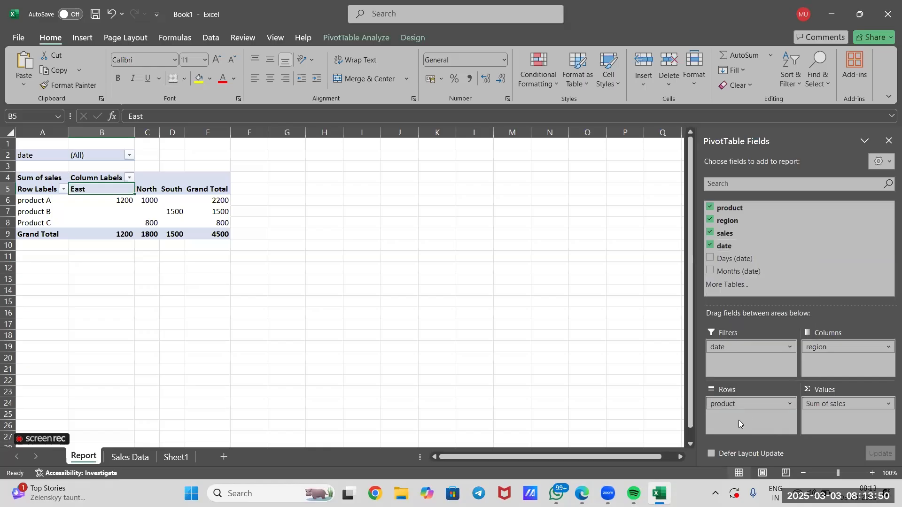
pyautogui.click(819, 346)
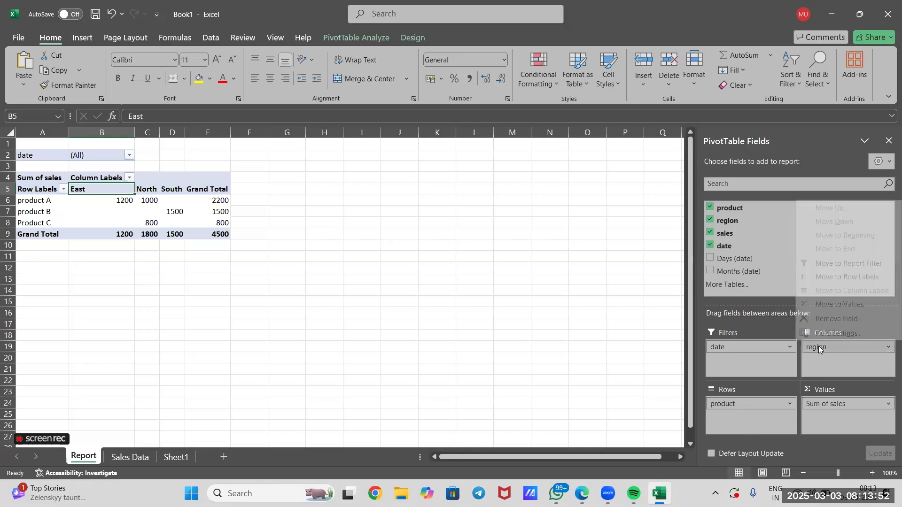
pyautogui.click(827, 371)
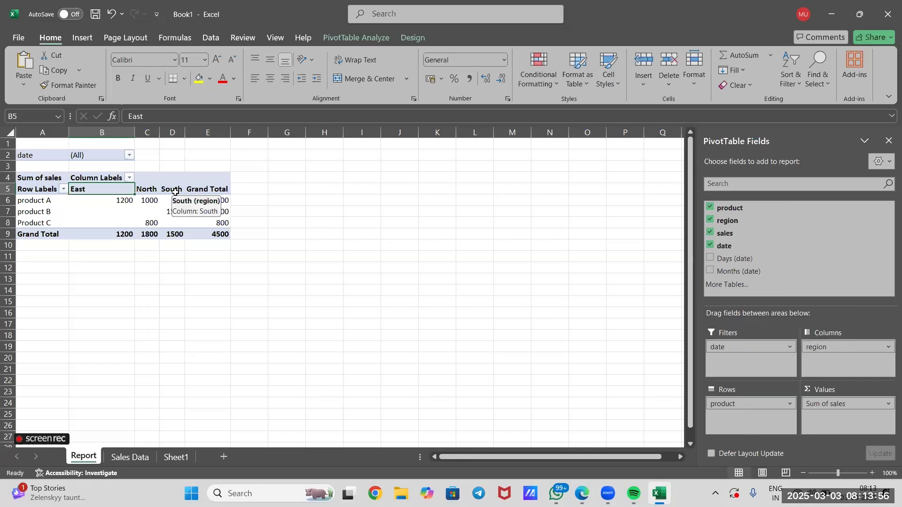
# Examine the product A row and the East, North and South column headings in the PivotTable
pyautogui.click(29, 194)
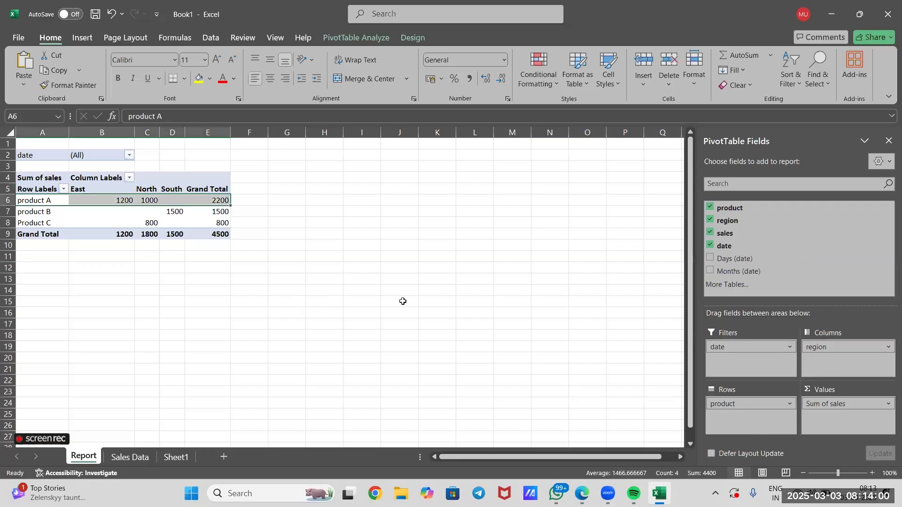
pyautogui.click(101, 184)
pyautogui.click(157, 188)
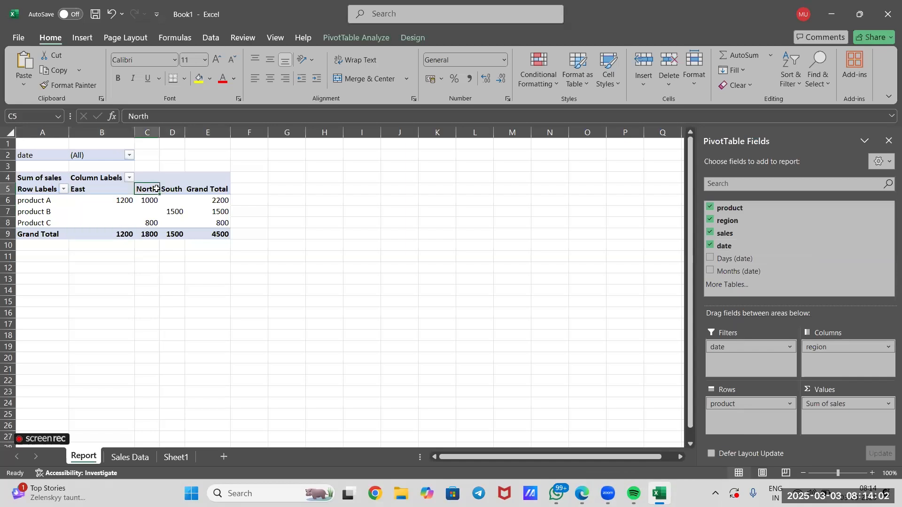
pyautogui.click(175, 188)
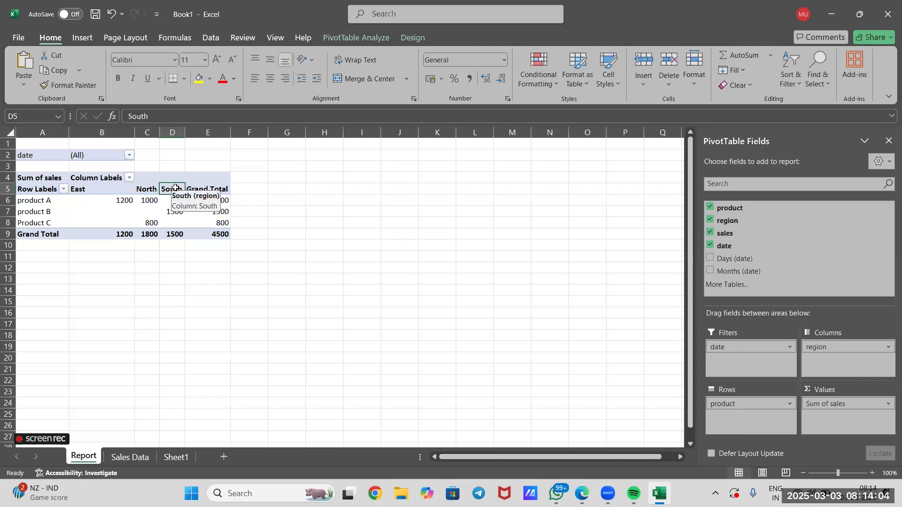
pyautogui.click(28, 201)
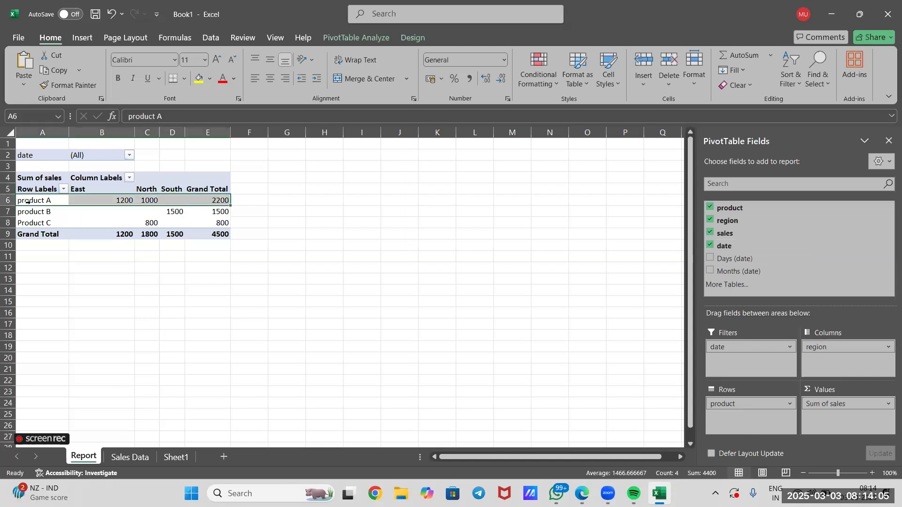
# Show the source records behind product A's East sales on a separate sheet and undo that drill-down
pyautogui.doubleClick(104, 201)
pyautogui.click(227, 254)
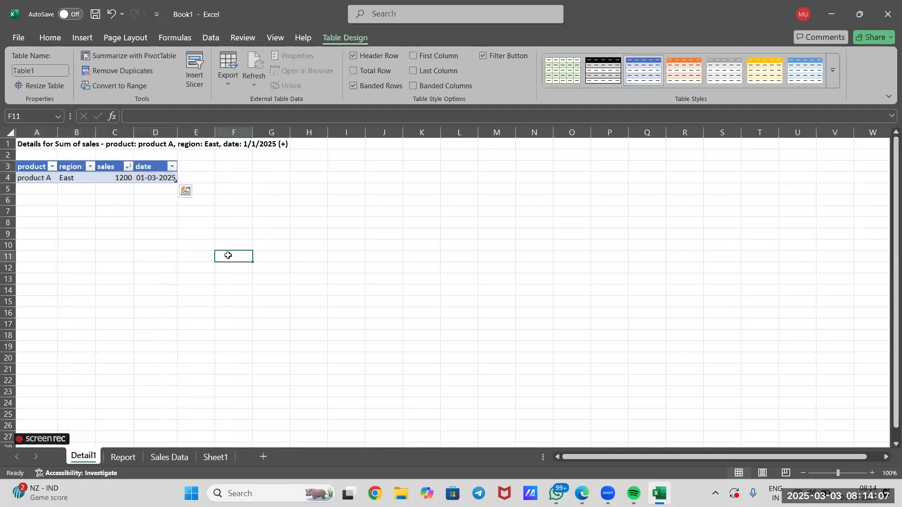
pyautogui.click(88, 174)
pyautogui.click(90, 167)
pyautogui.click(288, 228)
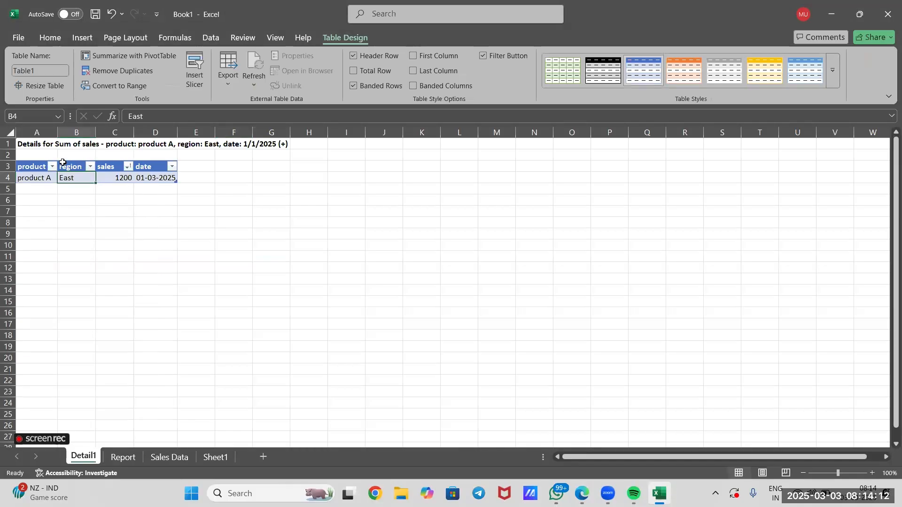
pyautogui.click(250, 272)
pyautogui.hotkey('ctrl', 'z')
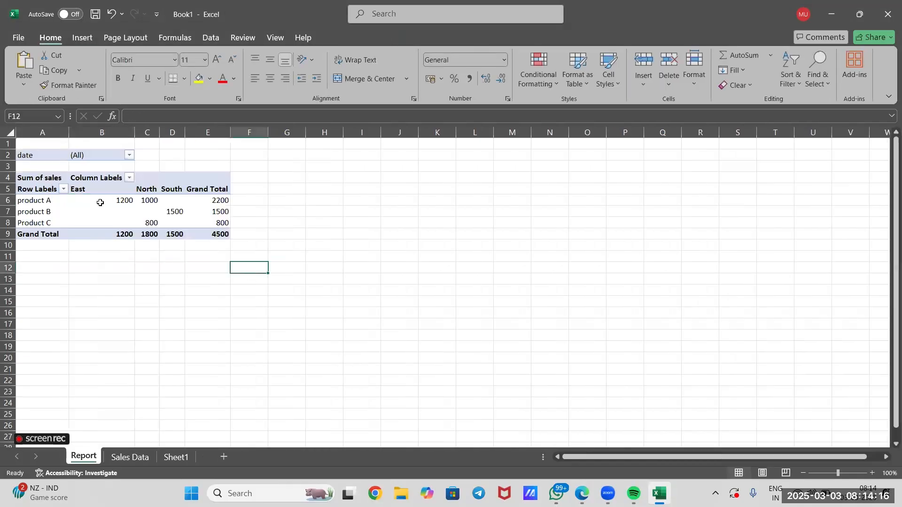
# Review the sales of each product across the regions in the Report sheet's PivotTable
pyautogui.moveTo(99, 200)
pyautogui.moveTo(174, 215)
pyautogui.click(187, 281)
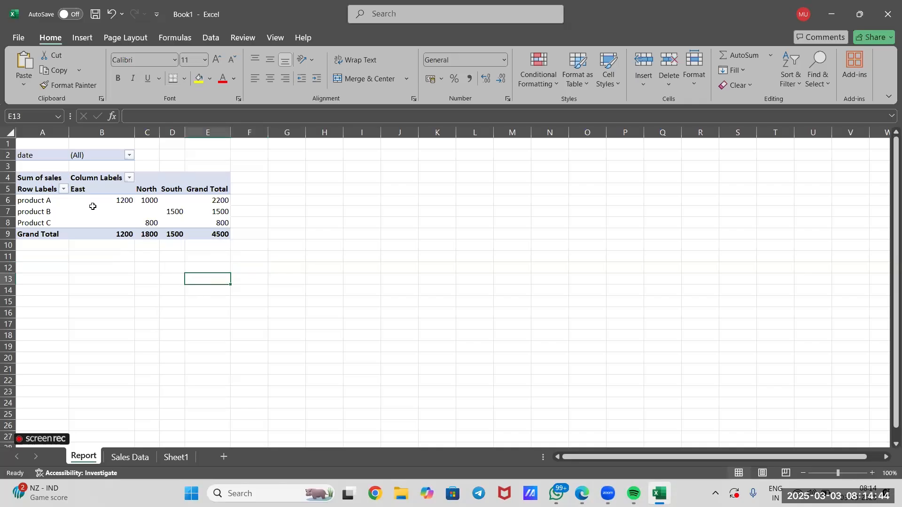
pyautogui.click(92, 210)
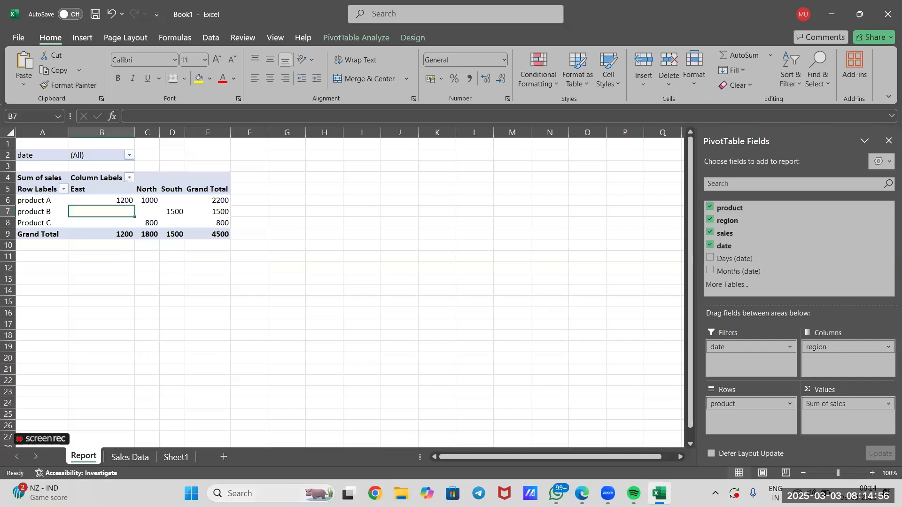
# Examine the region and date entries of the source records on the Sales Data sheet
pyautogui.click(130, 458)
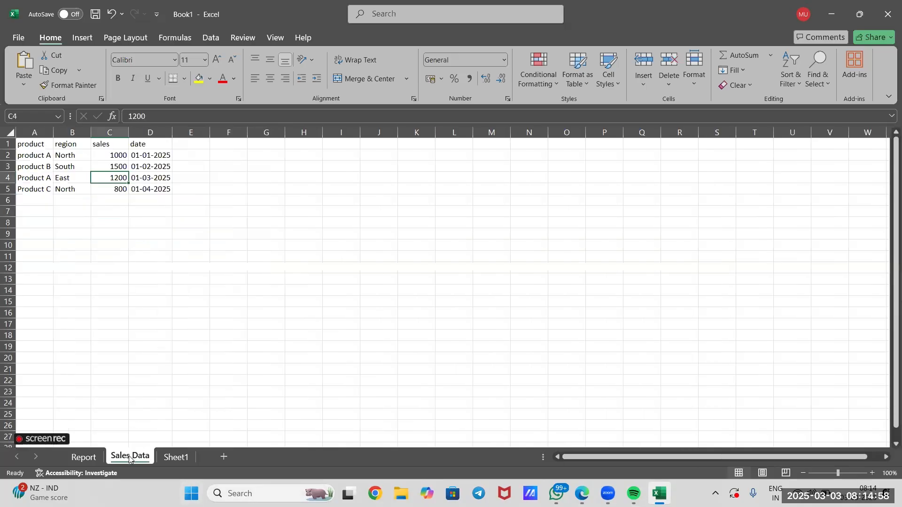
pyautogui.click(136, 322)
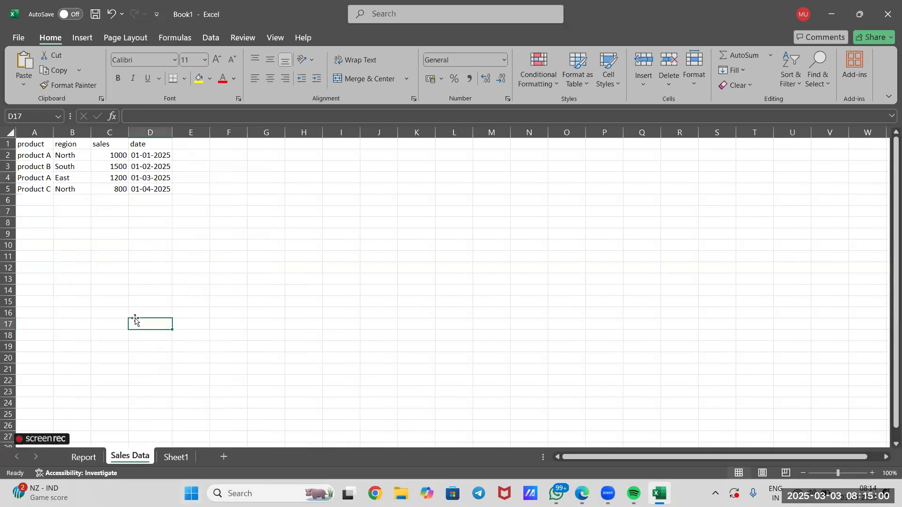
pyautogui.moveTo(84, 180); pyautogui.dragTo(86, 187)
pyautogui.click(79, 156)
pyautogui.click(79, 170)
pyautogui.click(82, 187)
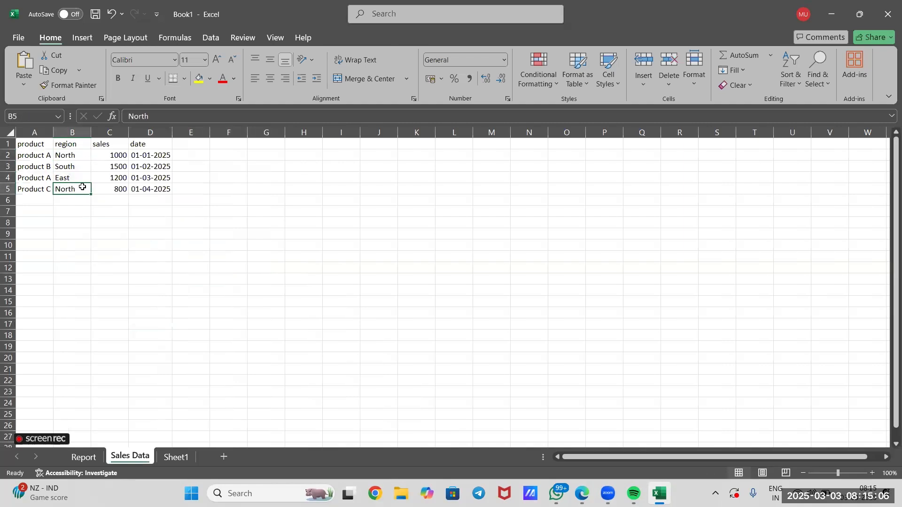
pyautogui.moveTo(157, 155); pyautogui.dragTo(163, 185)
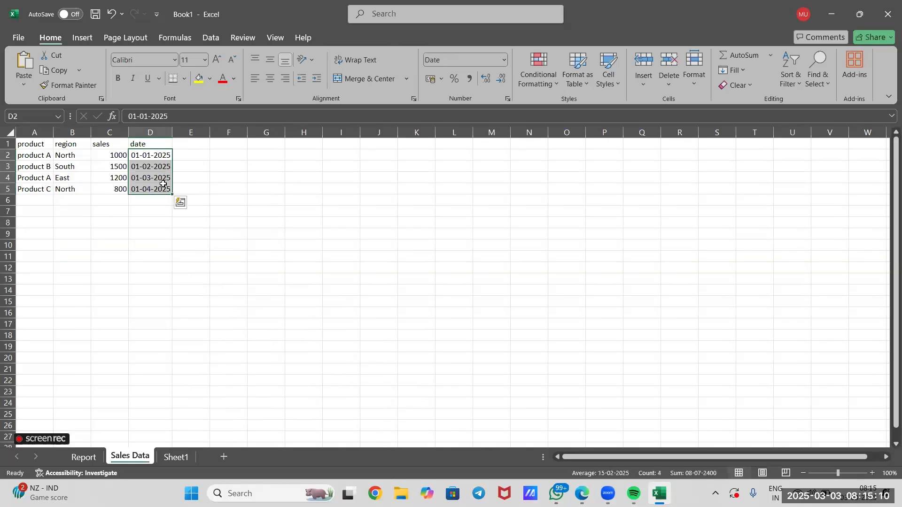
pyautogui.click(156, 158)
pyautogui.click(156, 169)
pyautogui.click(156, 179)
# Add a new column heading "team" in cell E1 of the Sales Data sheet
pyautogui.doubleClick(187, 140)
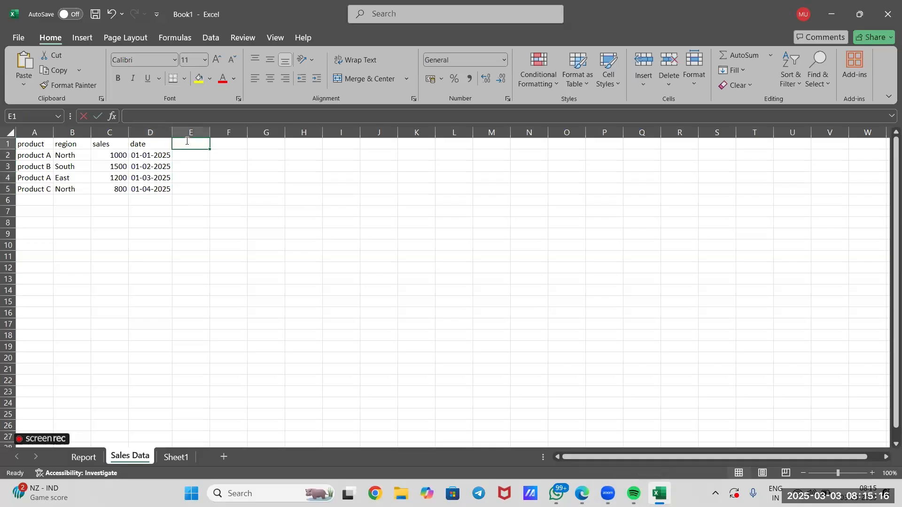
pyautogui.write('tea')
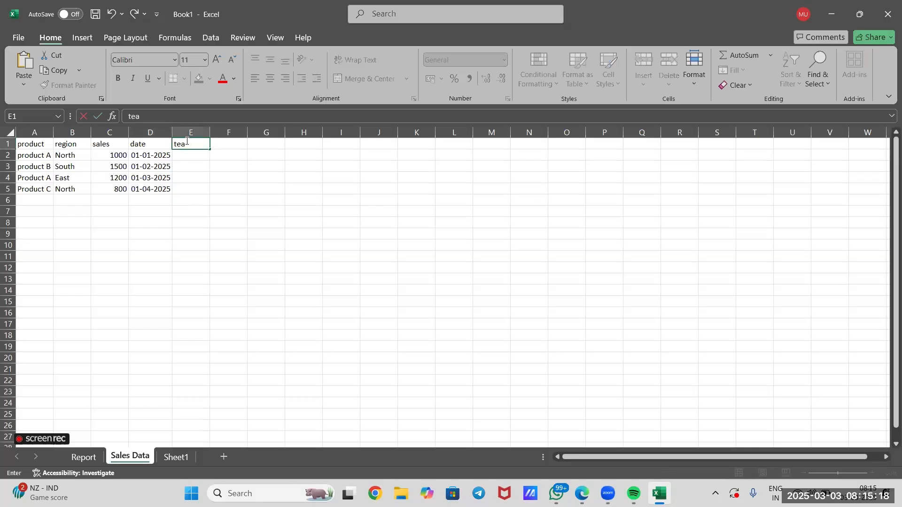
pyautogui.write('M=M')
pyautogui.press('BackSpace')
pyautogui.press('BackSpace')
pyautogui.press('BackSpace')
pyautogui.write('m')
pyautogui.press('Return')
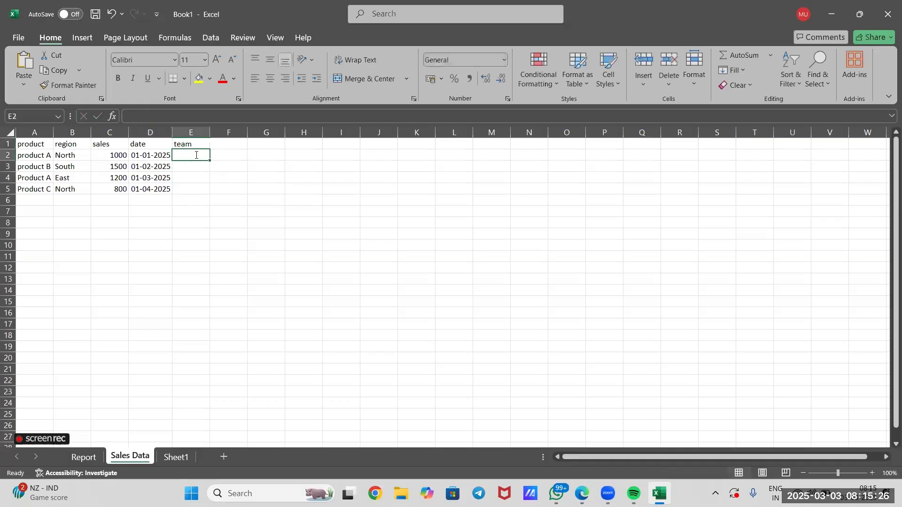
# Enter "team A" in cell E2 and "team B" in cell E3 of the team column
pyautogui.write('team A')
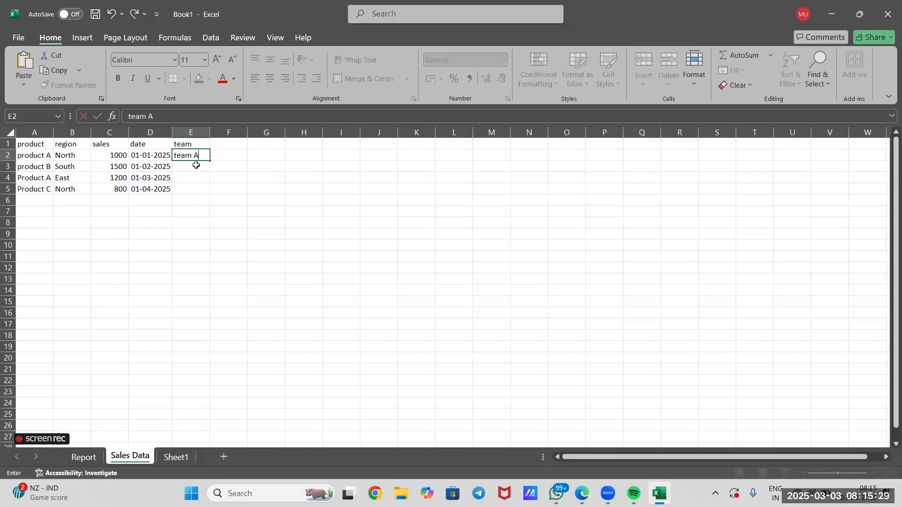
pyautogui.press('Return')
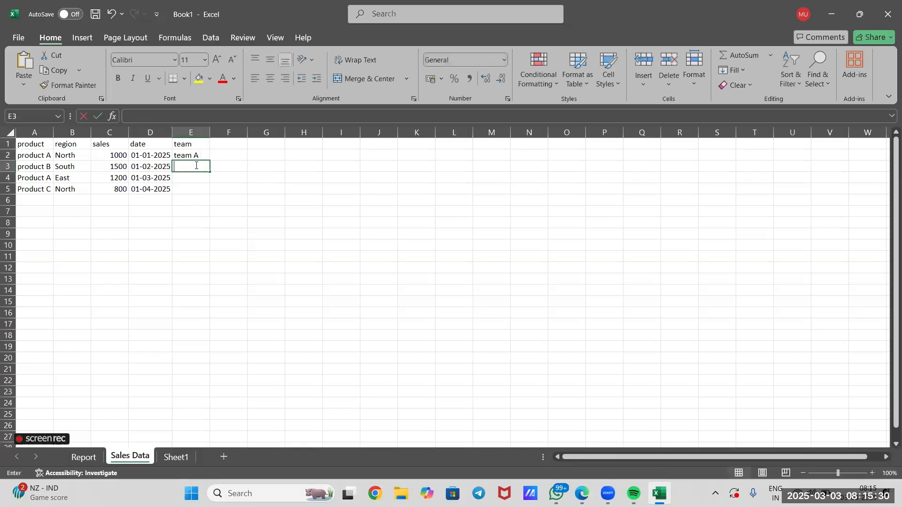
pyautogui.write('team B')
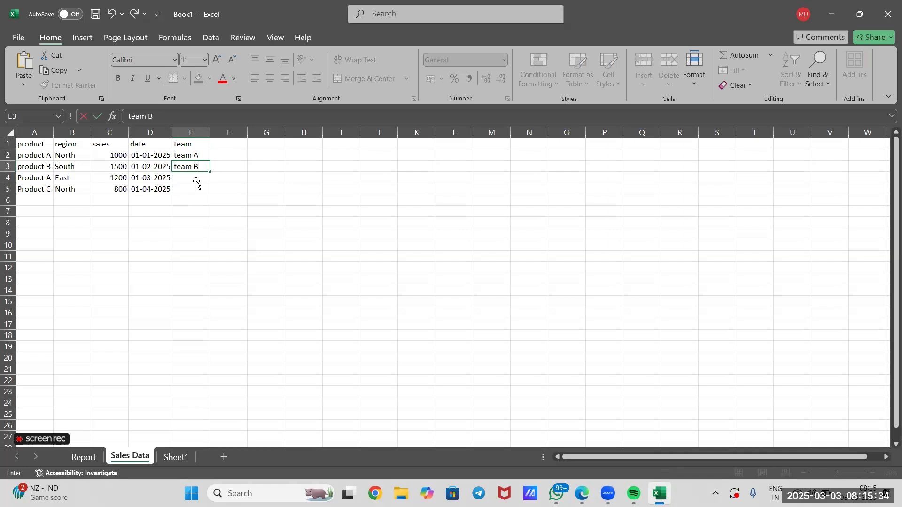
pyautogui.press('Return')
# Copy "team A" from E2 into cell E4 and enter "team C" in cell E5
pyautogui.click(198, 160)
pyautogui.hotkey('ctrl', 'c')
pyautogui.click(200, 178)
pyautogui.hotkey('ctrl', 'v')
pyautogui.press('ctrl')
pyautogui.click(195, 188)
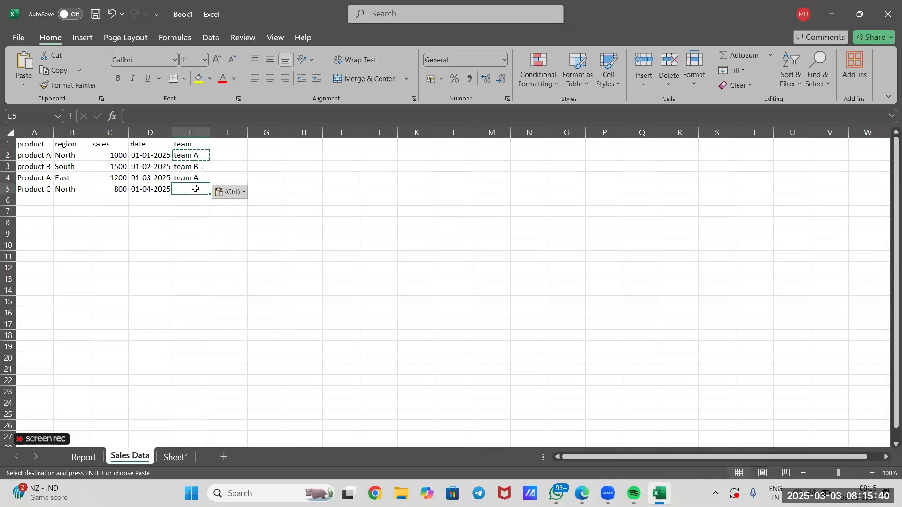
pyautogui.write('team C')
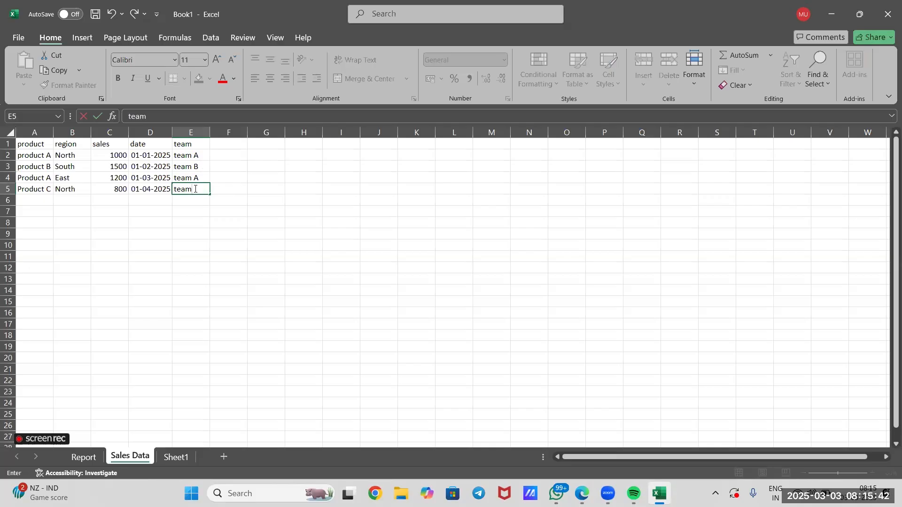
pyautogui.click(218, 199)
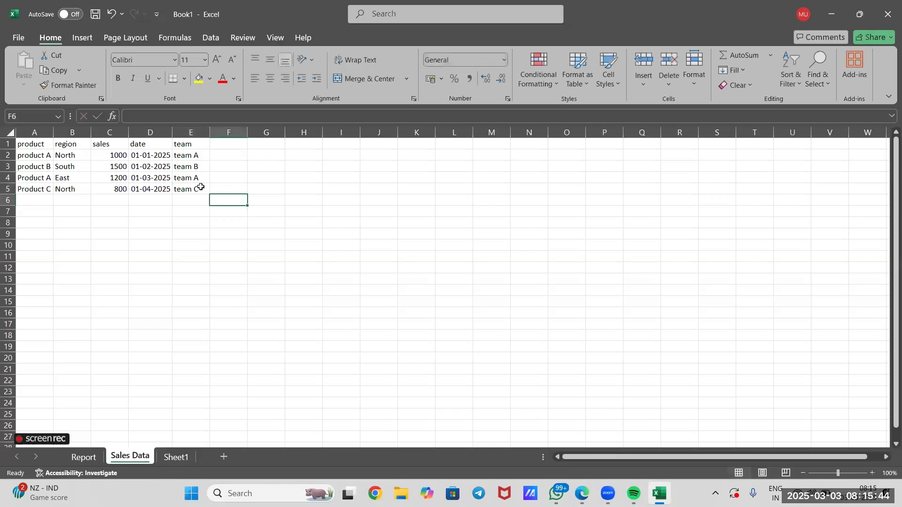
# Insert a PivotTable on a new worksheet from the Sales Data range A1:E5, including the team column
pyautogui.moveTo(201, 190); pyautogui.dragTo(4, 145)
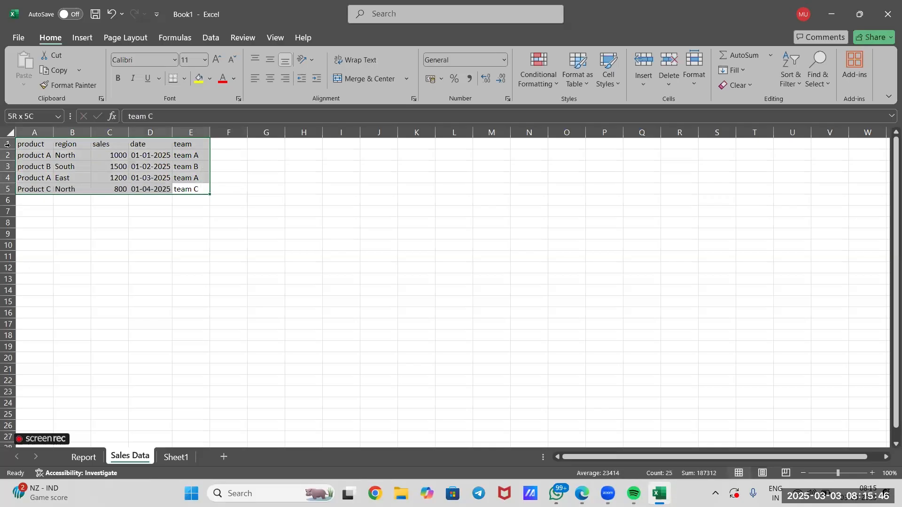
pyautogui.click(78, 41)
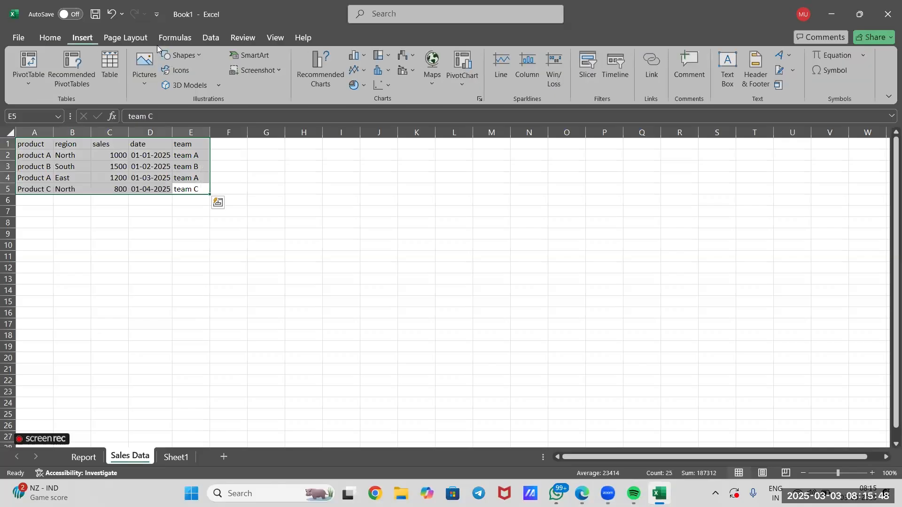
pyautogui.click(26, 55)
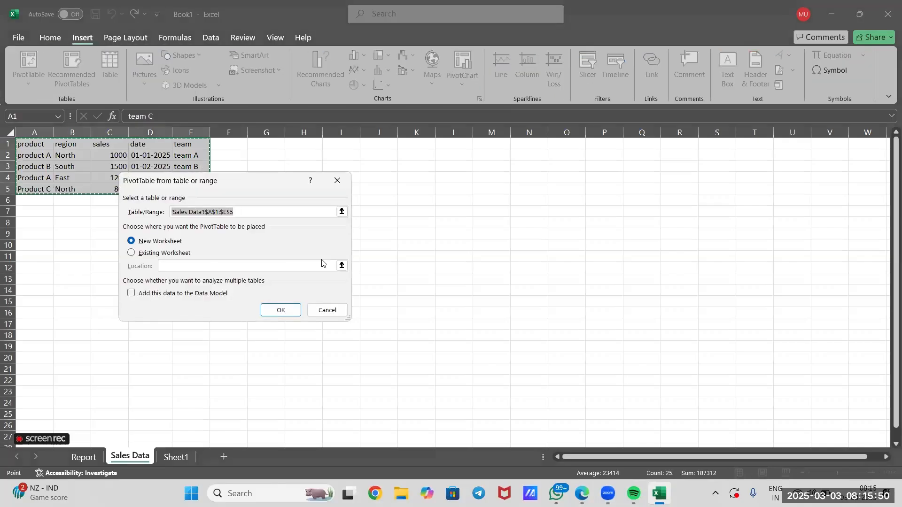
pyautogui.click(274, 311)
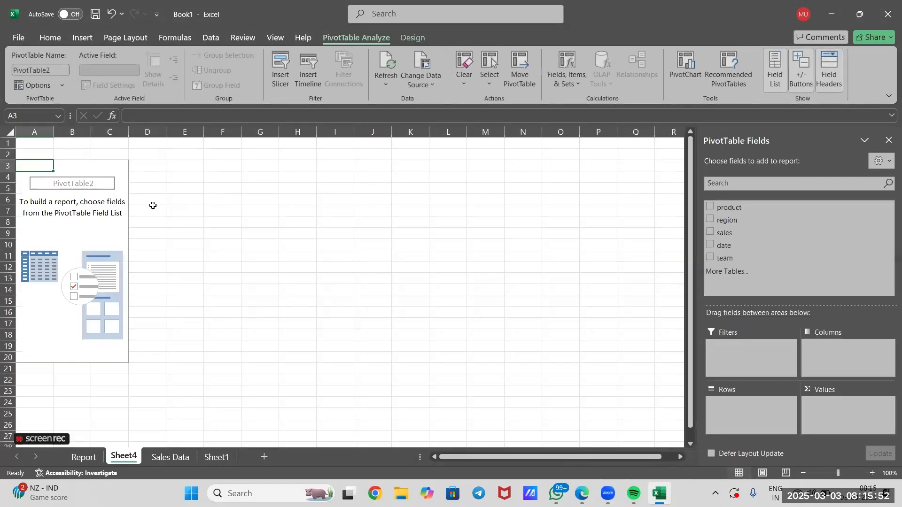
pyautogui.click(105, 170)
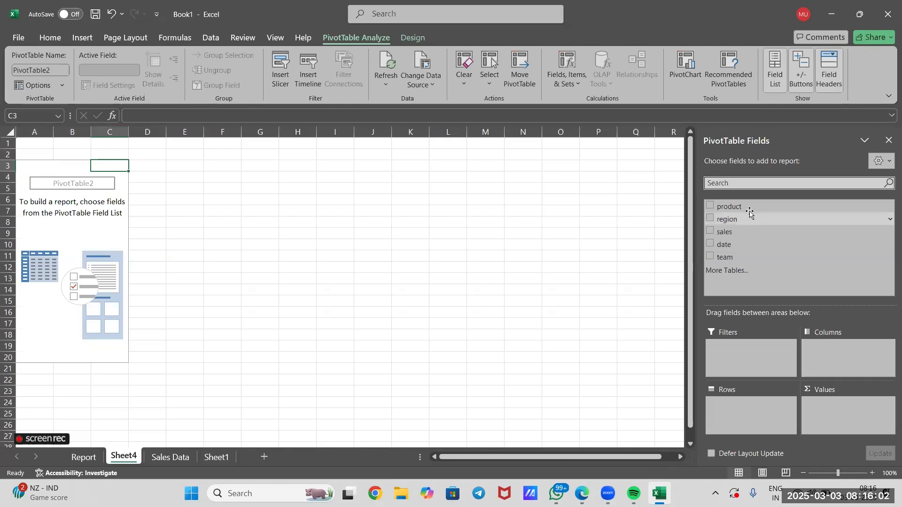
# Add the product field to the new PivotTable's Rows area and the sales field to its Values area as a sum
pyautogui.moveTo(750, 209); pyautogui.dragTo(748, 406)
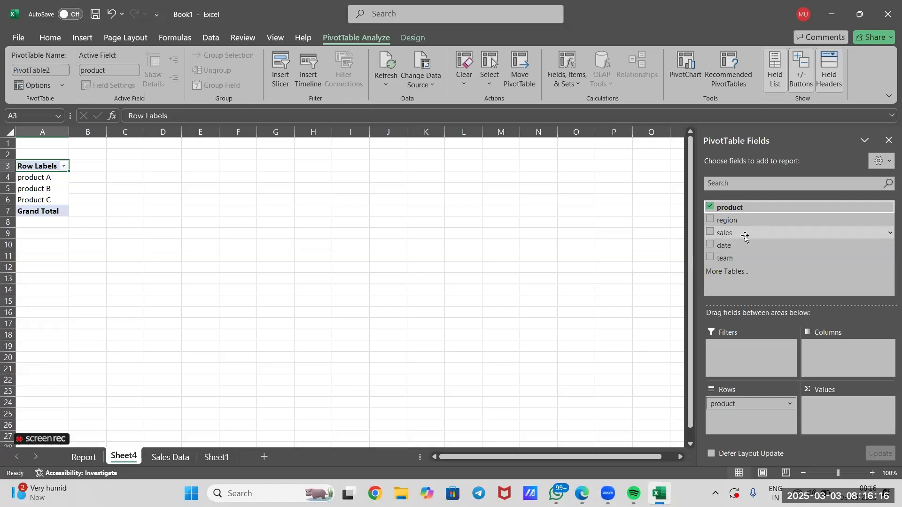
pyautogui.moveTo(746, 237); pyautogui.dragTo(834, 412)
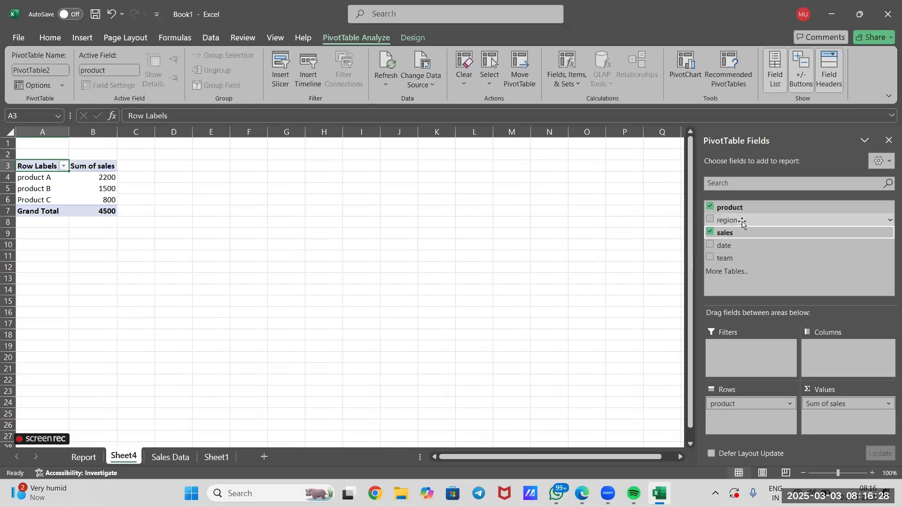
# Add the region and date fields to the new PivotTable's Filters area and the team field to its Columns area
pyautogui.moveTo(741, 221); pyautogui.dragTo(741, 354)
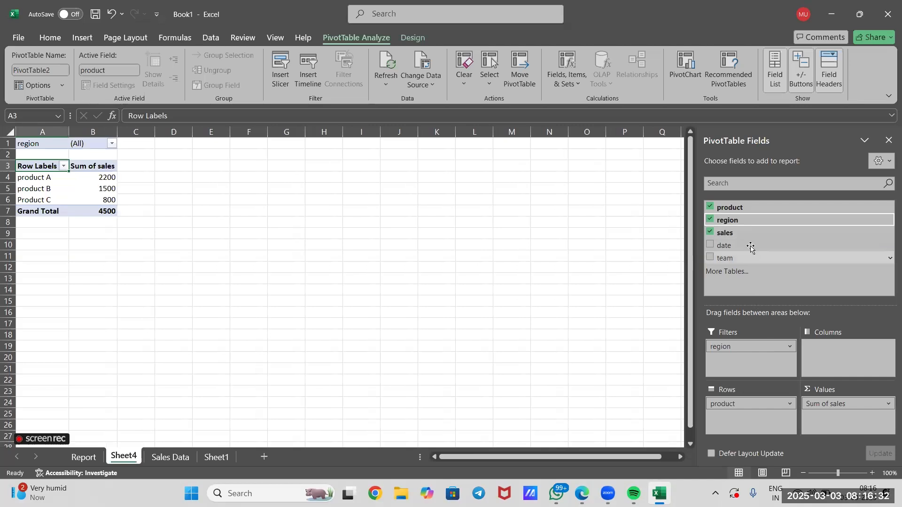
pyautogui.moveTo(751, 247); pyautogui.dragTo(732, 361)
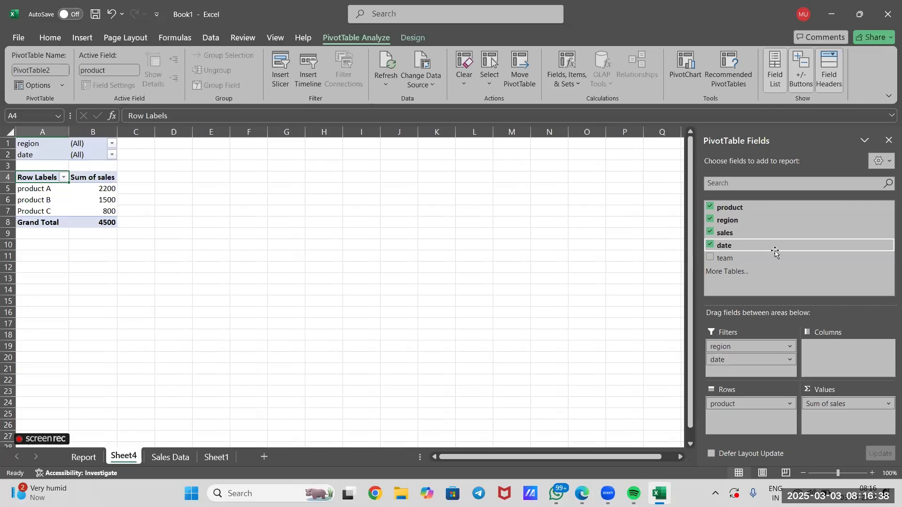
pyautogui.moveTo(757, 258); pyautogui.dragTo(842, 349)
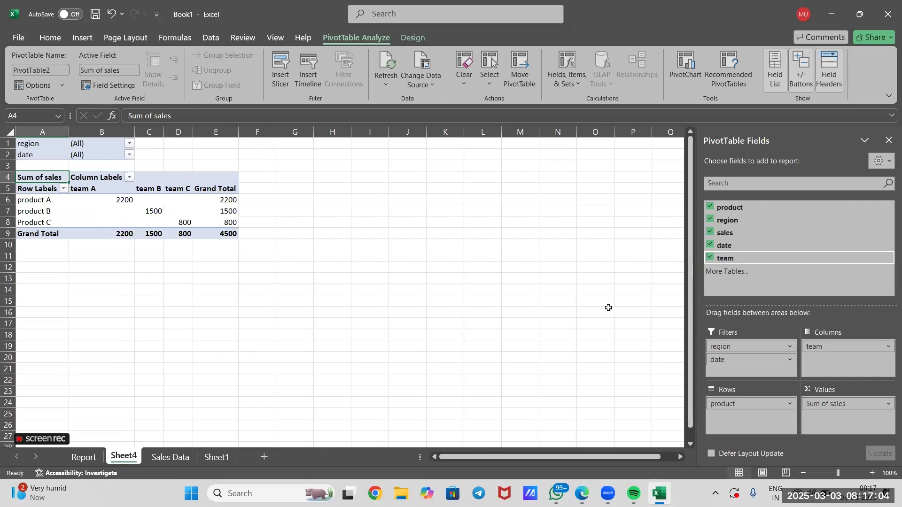
# Filter the PivotTable by region to show only East
pyautogui.click(42, 200)
pyautogui.click(47, 211)
pyautogui.click(52, 227)
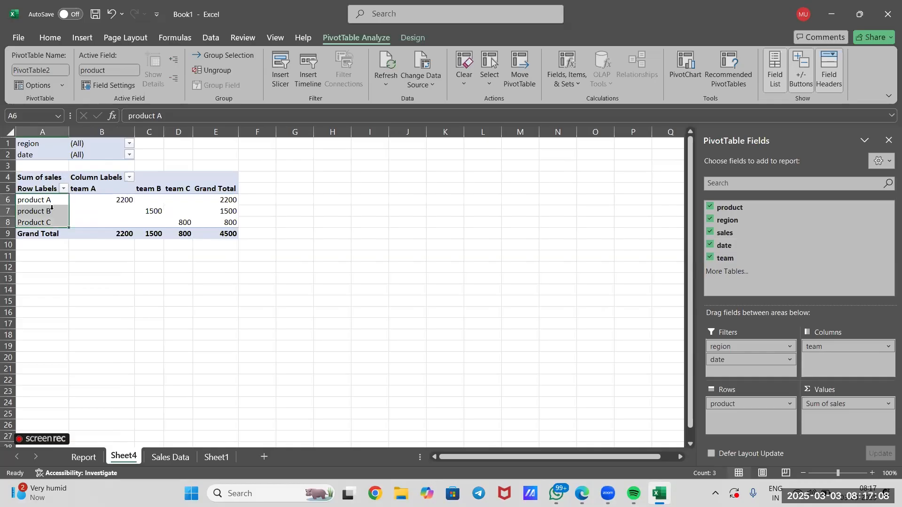
pyautogui.click(130, 144)
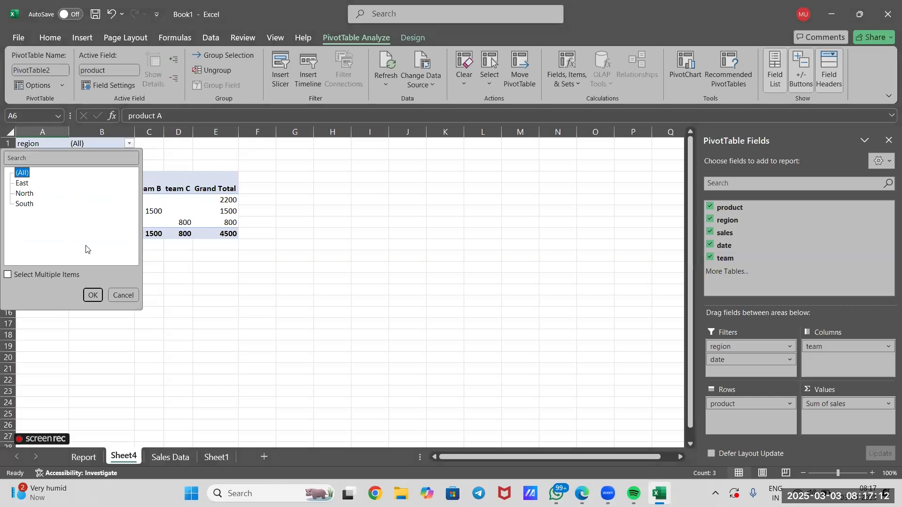
pyautogui.press('Down')
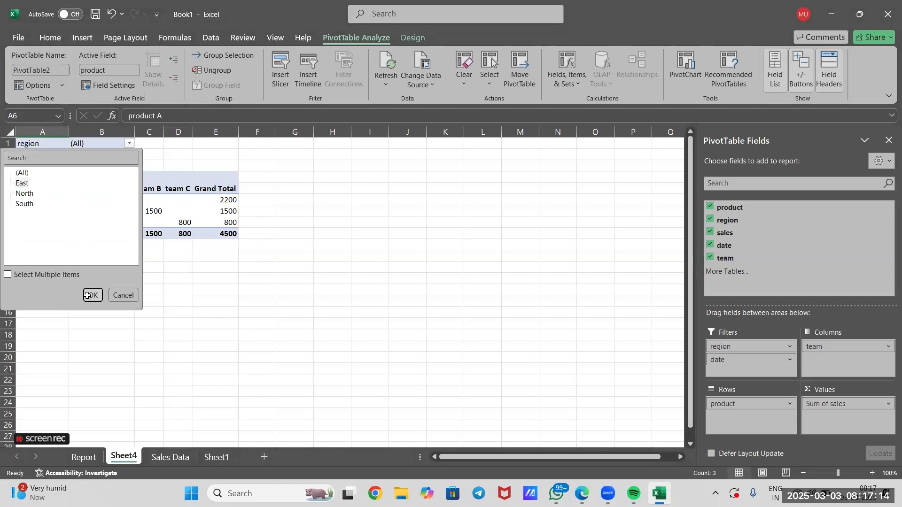
pyautogui.click(92, 296)
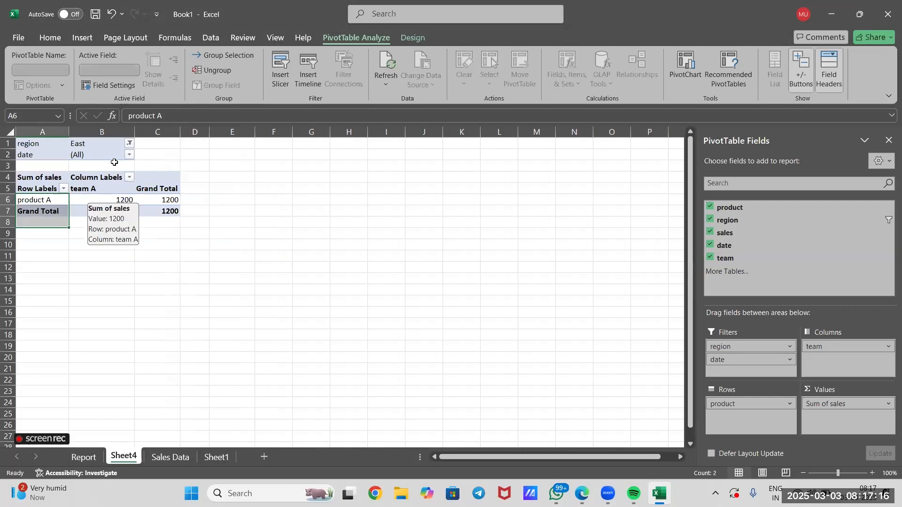
# Reset the PivotTable's region filter to (All)
pyautogui.click(129, 155)
pyautogui.click(129, 143)
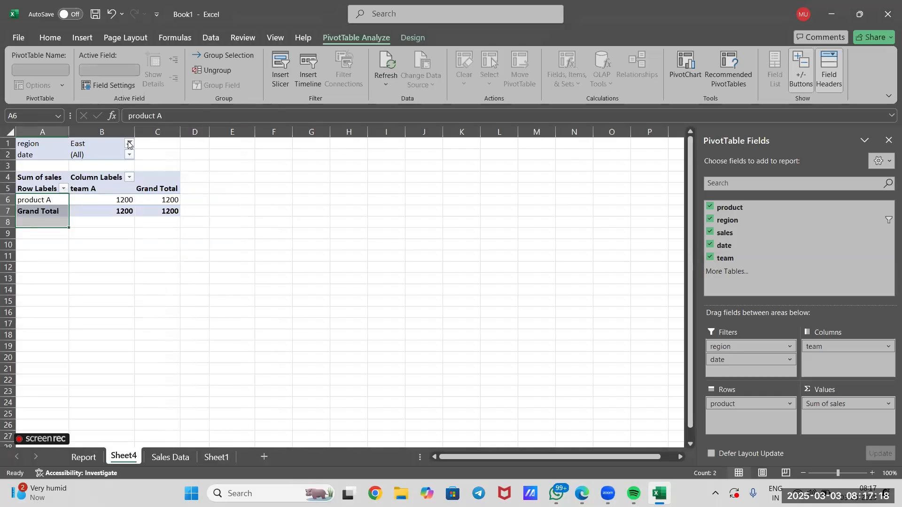
pyautogui.click(130, 143)
pyautogui.click(22, 174)
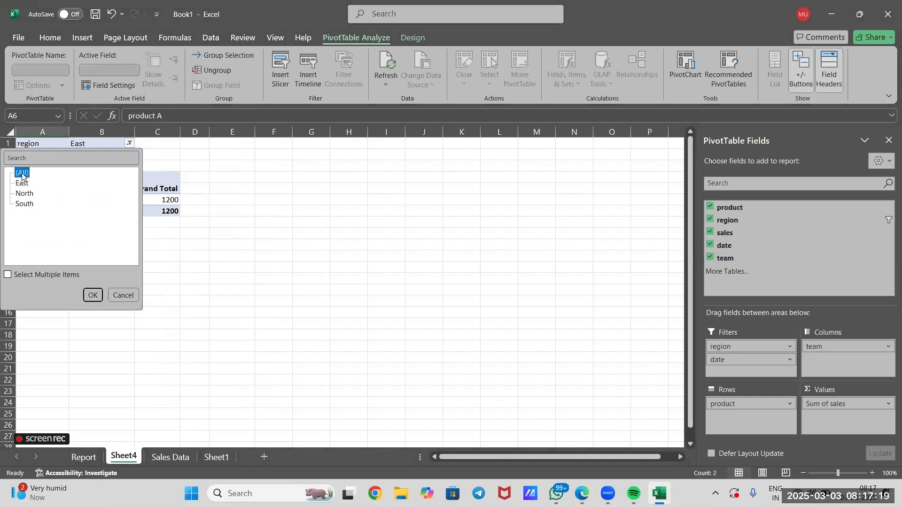
pyautogui.click(92, 295)
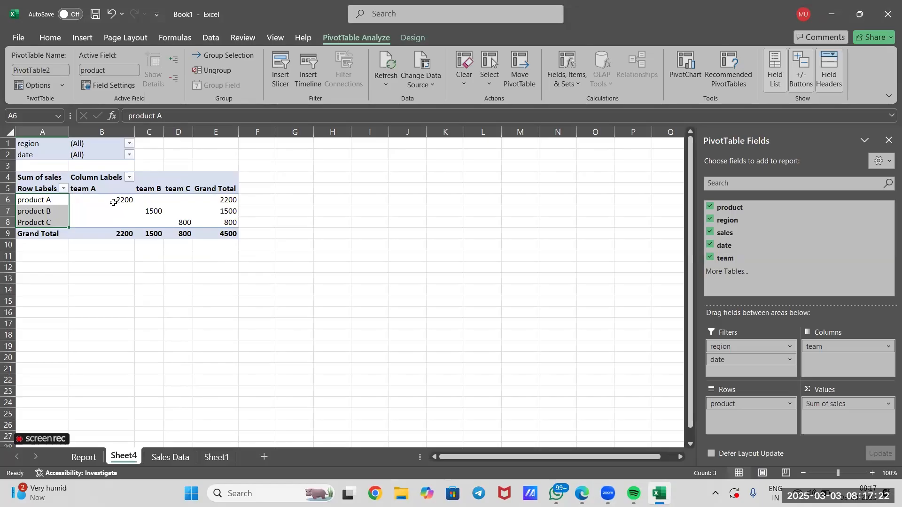
# Examine which team sold each product, including the empty product–team combinations and the grand totals
pyautogui.click(114, 201)
pyautogui.click(49, 203)
pyautogui.click(118, 201)
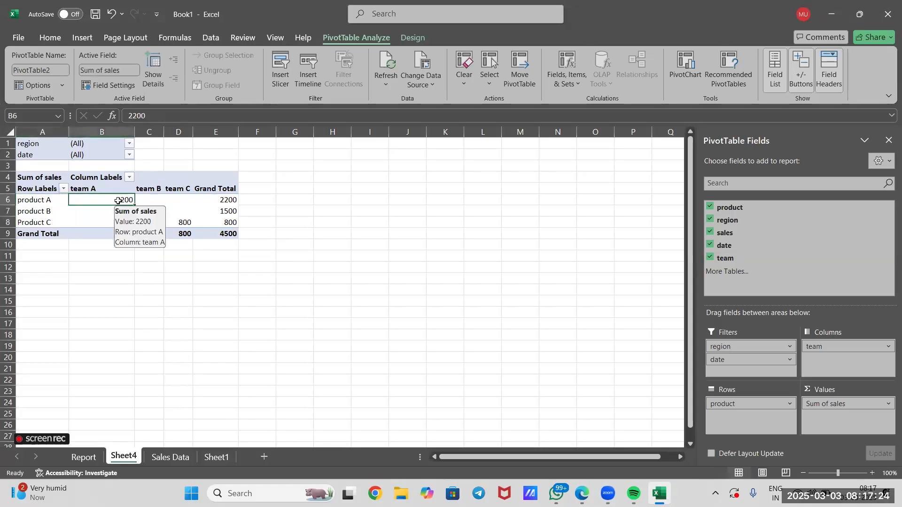
pyautogui.click(201, 202)
pyautogui.click(151, 211)
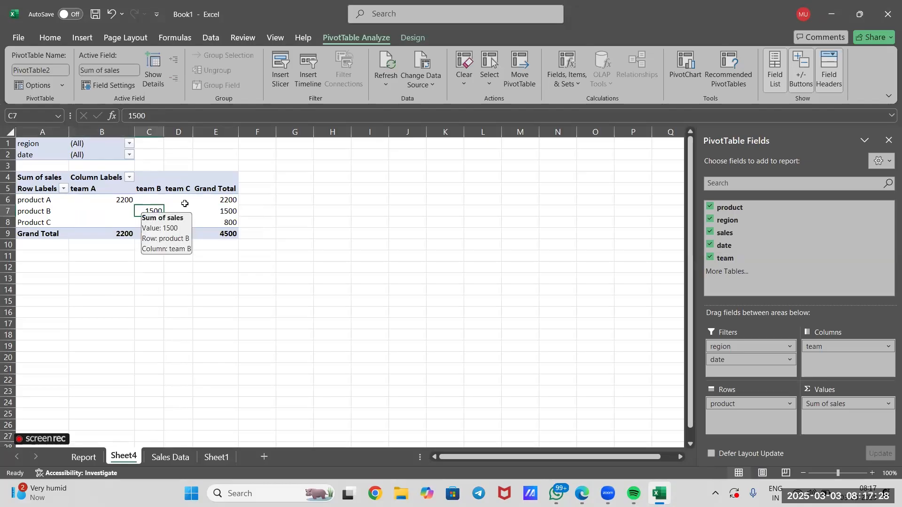
pyautogui.click(185, 221)
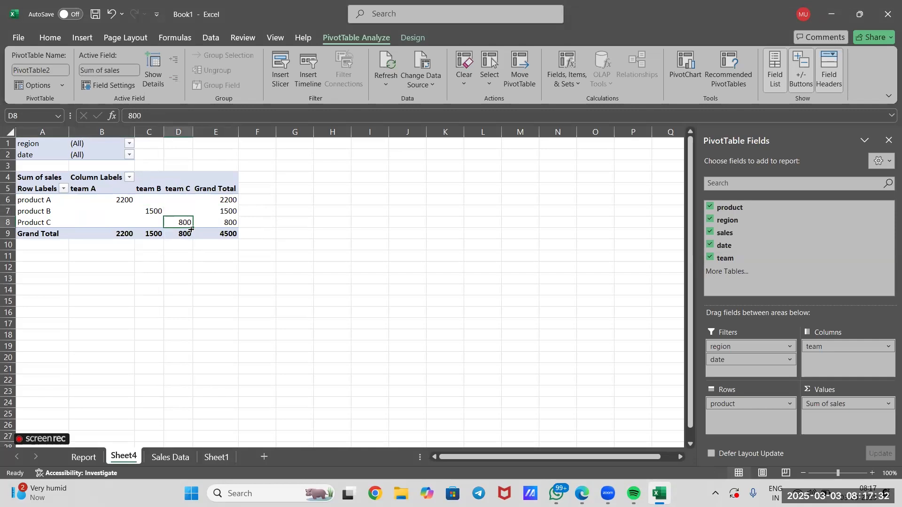
pyautogui.click(148, 201)
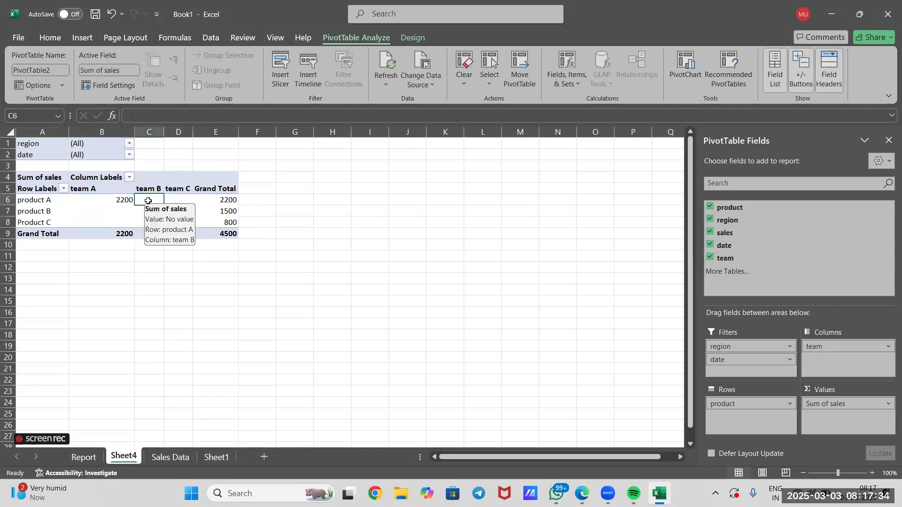
pyautogui.click(186, 201)
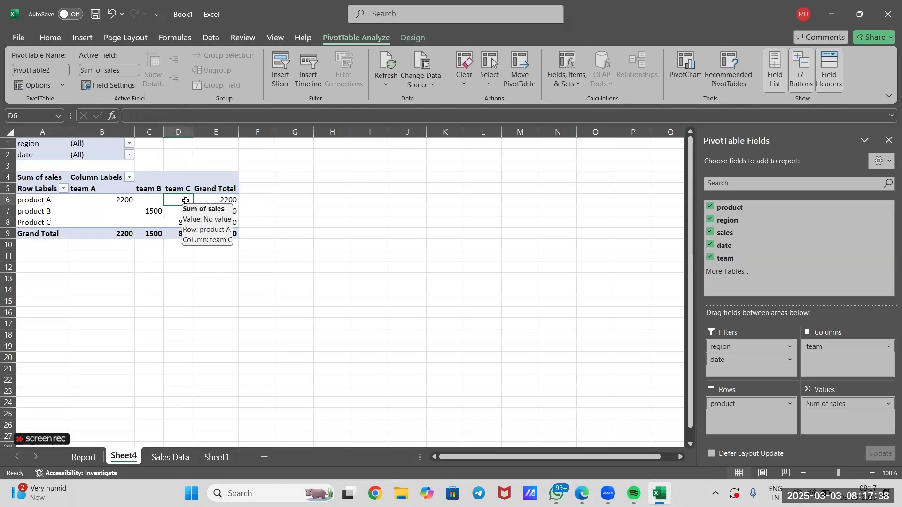
pyautogui.click(184, 301)
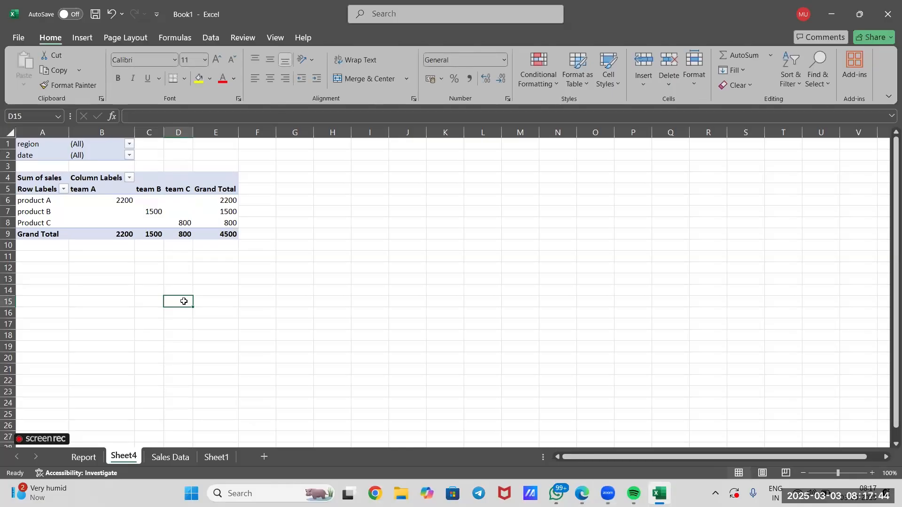
pyautogui.click(203, 212)
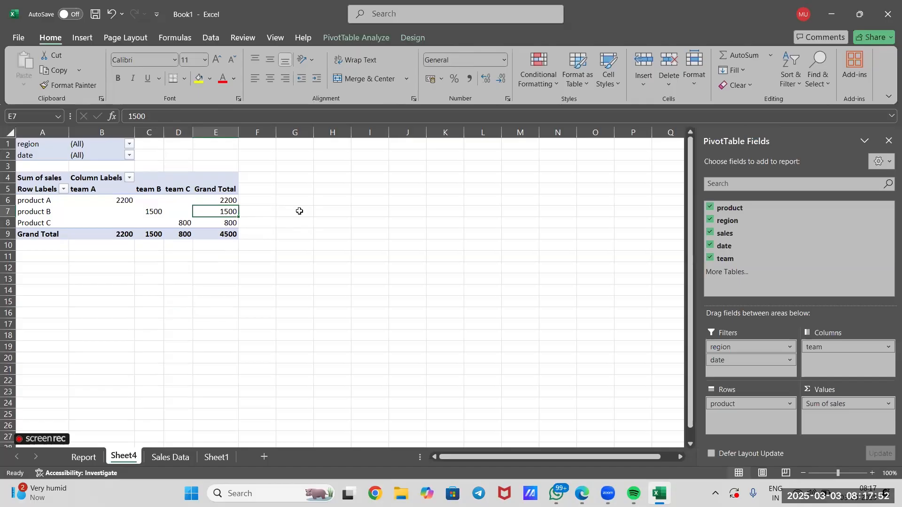
# Add "4. create a pivot table" to the list of steps on Sheet1, in cell D13
pyautogui.click(217, 457)
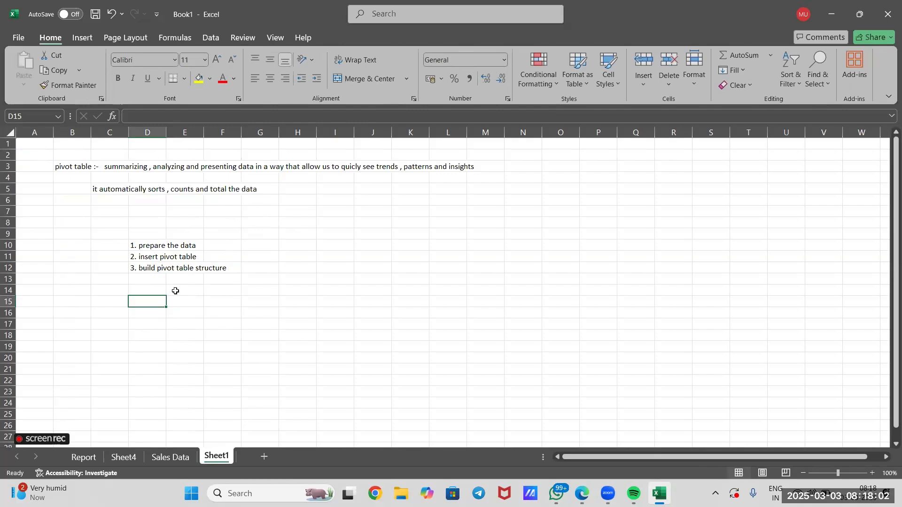
pyautogui.doubleClick(153, 278)
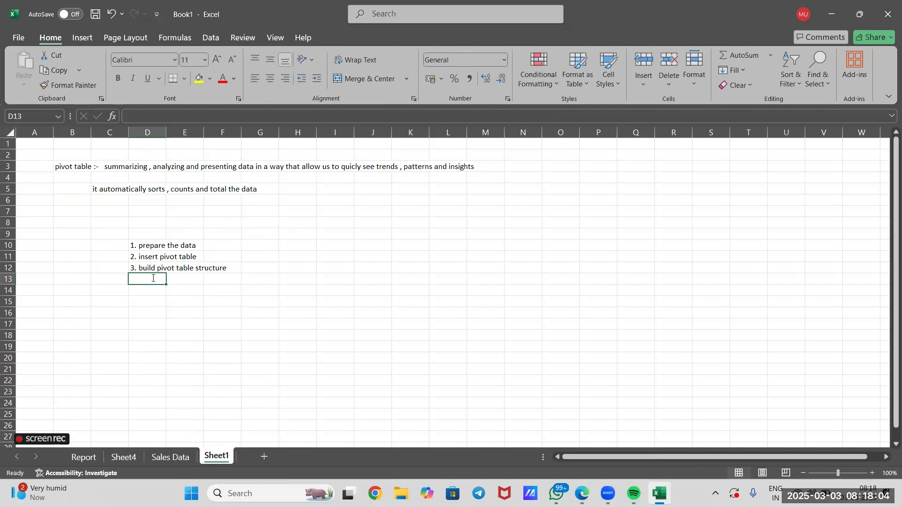
pyautogui.write('4.')
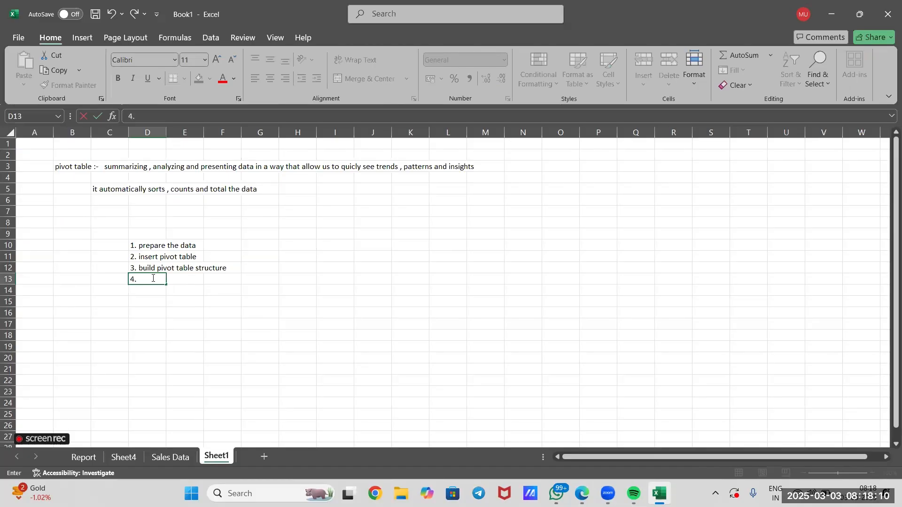
pyautogui.write(' create a pivot table')
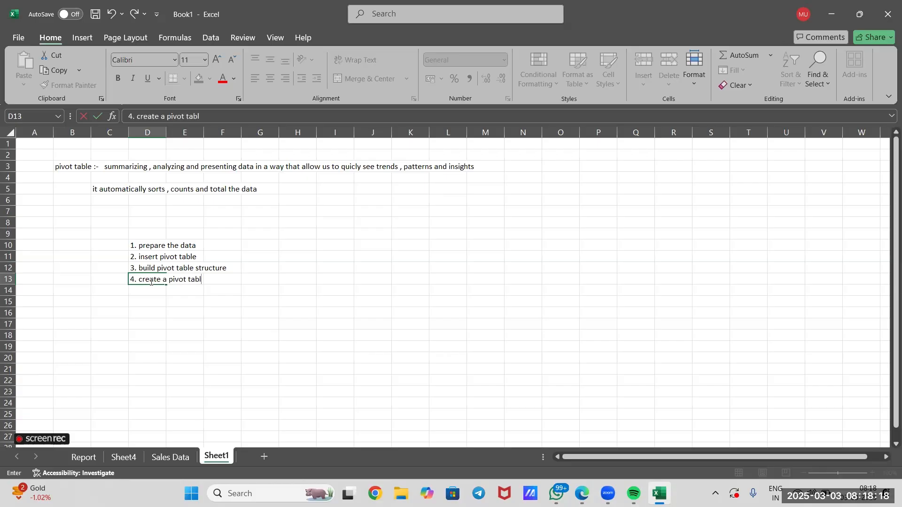
# Enter "5. analyse the pivot table" in cell D14, below the fourth item of the list
pyautogui.click(149, 291)
pyautogui.write('5.')
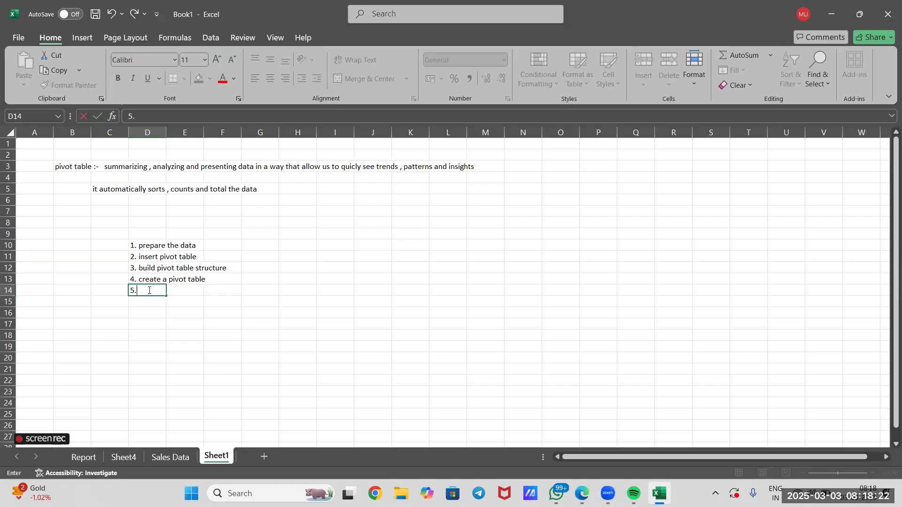
pyautogui.write('aNA')
pyautogui.press('BackSpace')
pyautogui.press('BackSpace')
pyautogui.write('nalyse the p')
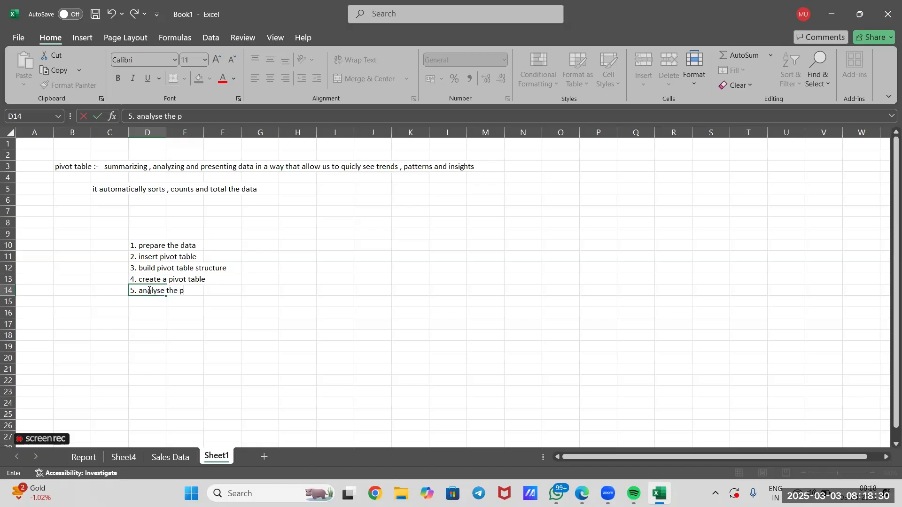
pyautogui.write('ivot table')
pyautogui.click(154, 324)
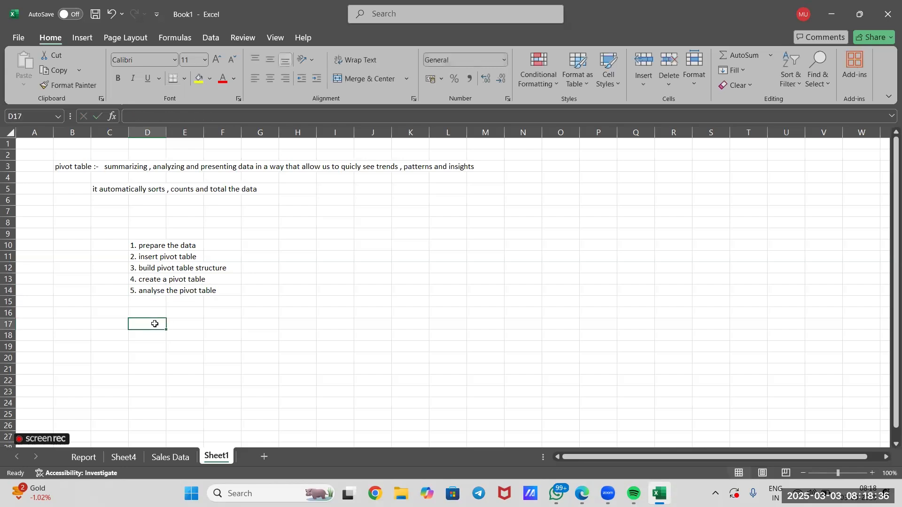
# Review the PivotTable on the Report sheet, with sales by product and region, and return to the Sheet1 notes
pyautogui.click(124, 456)
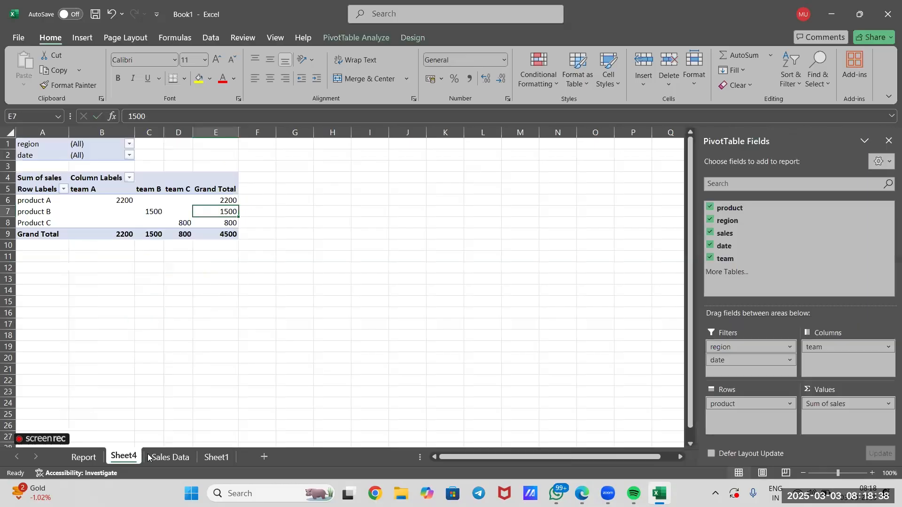
pyautogui.click(82, 459)
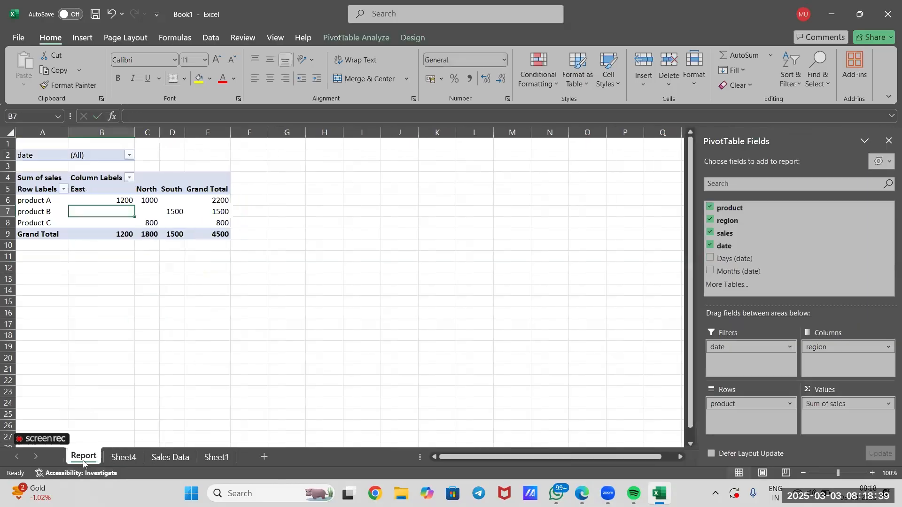
pyautogui.click(117, 364)
pyautogui.click(102, 303)
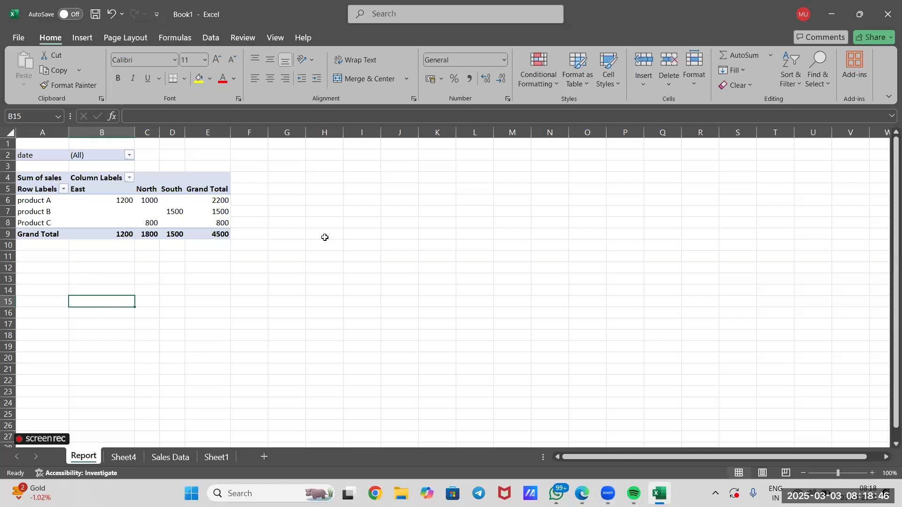
pyautogui.click(256, 269)
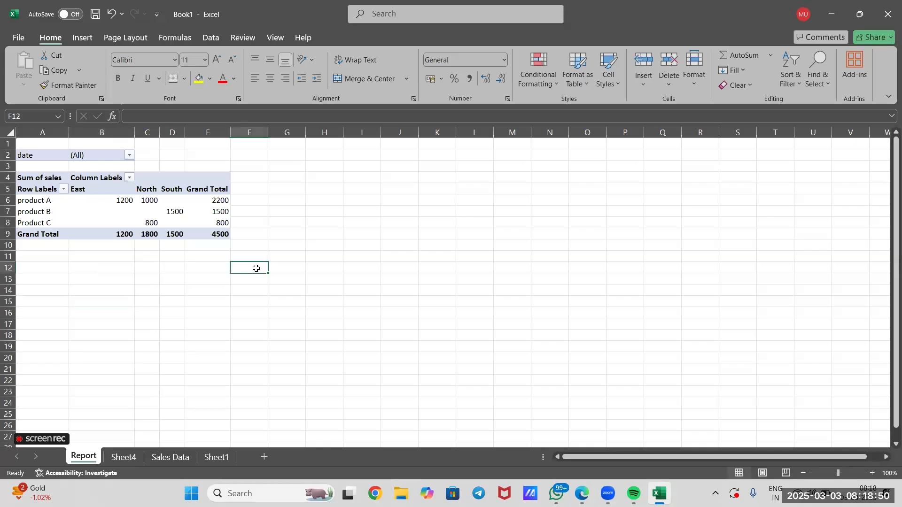
pyautogui.click(213, 459)
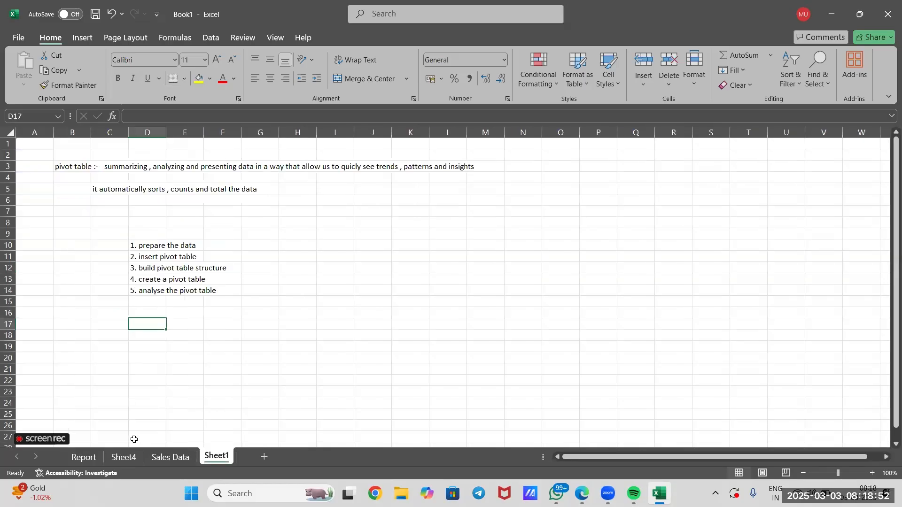
# Compare the grand total of each product with its team's sales in the Sheet4 PivotTable
pyautogui.click(124, 456)
pyautogui.click(57, 243)
pyautogui.click(47, 202)
pyautogui.click(225, 206)
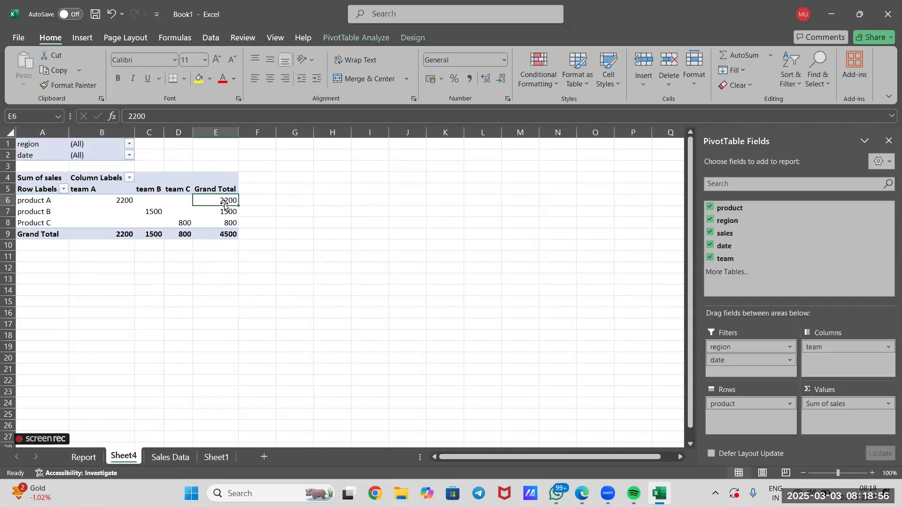
pyautogui.click(105, 201)
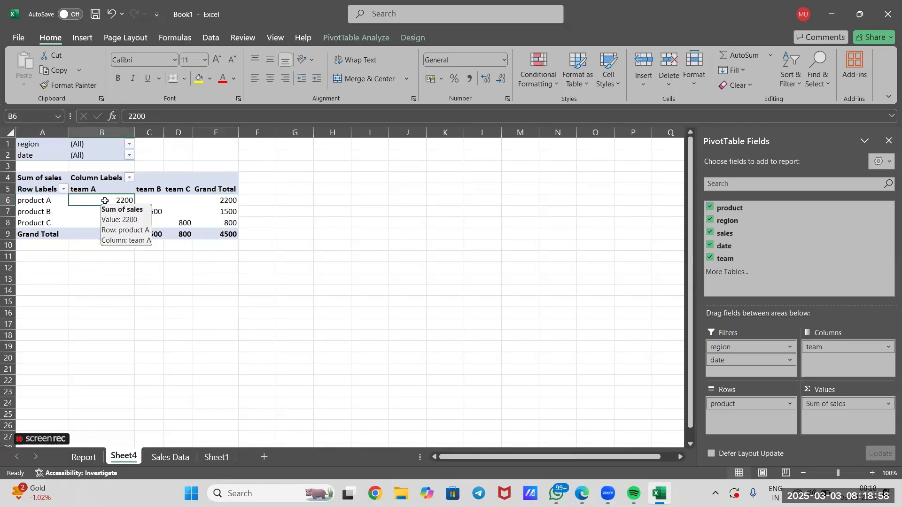
pyautogui.click(40, 212)
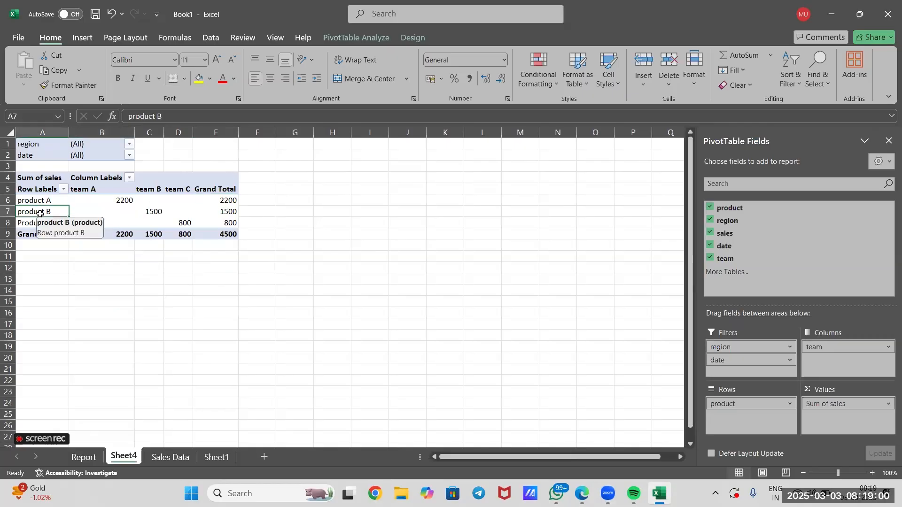
pyautogui.click(235, 211)
pyautogui.click(158, 213)
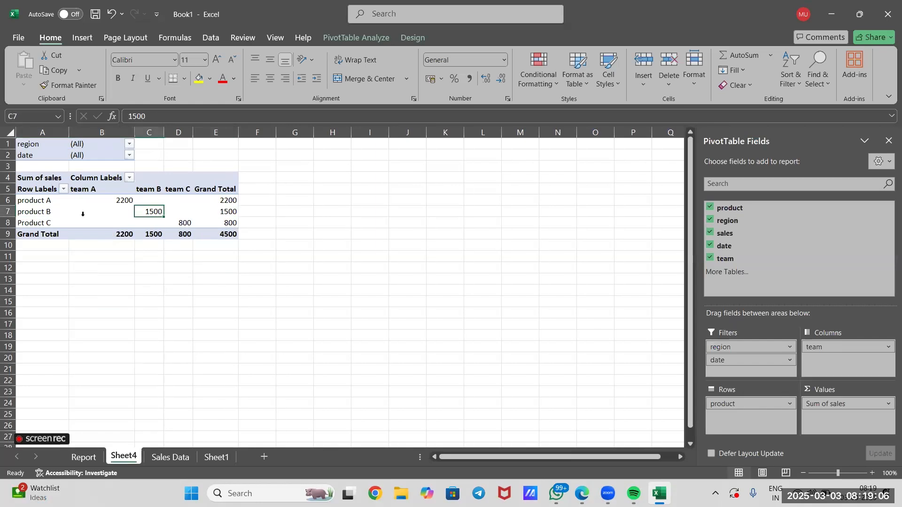
pyautogui.click(42, 226)
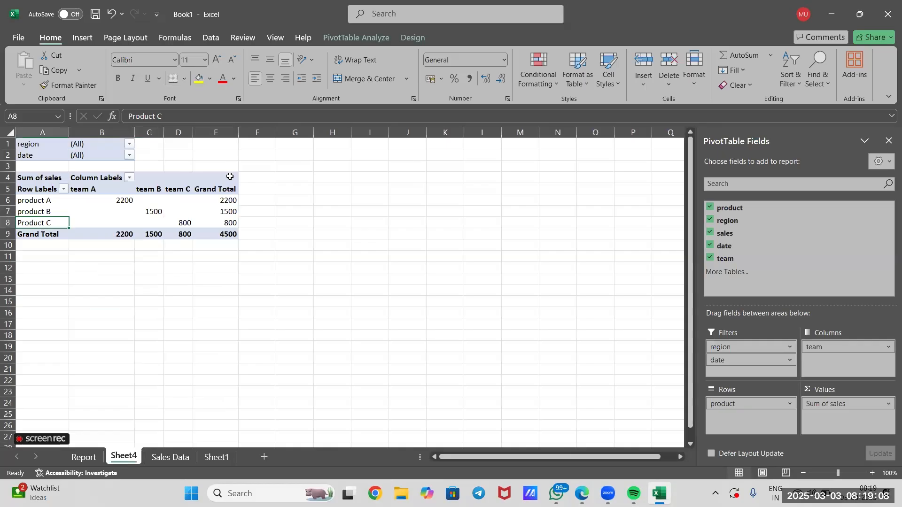
pyautogui.click(233, 226)
pyautogui.click(181, 224)
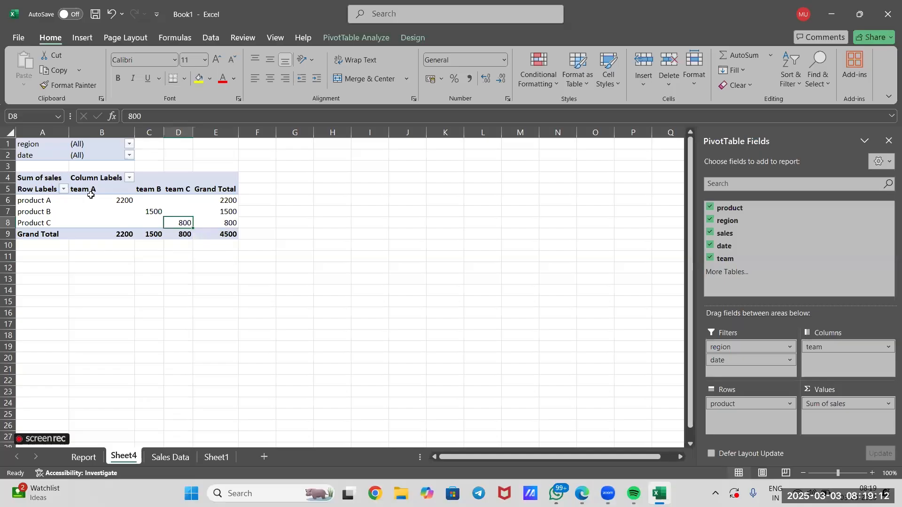
# Review each team's total and the overall total in the Grand Total row of the Sheet4 PivotTable
pyautogui.click(104, 240)
pyautogui.click(104, 234)
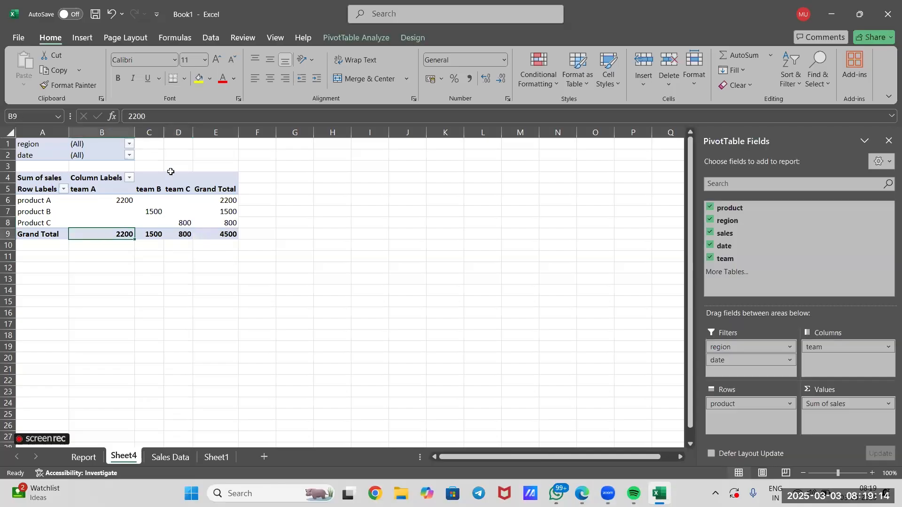
pyautogui.click(161, 234)
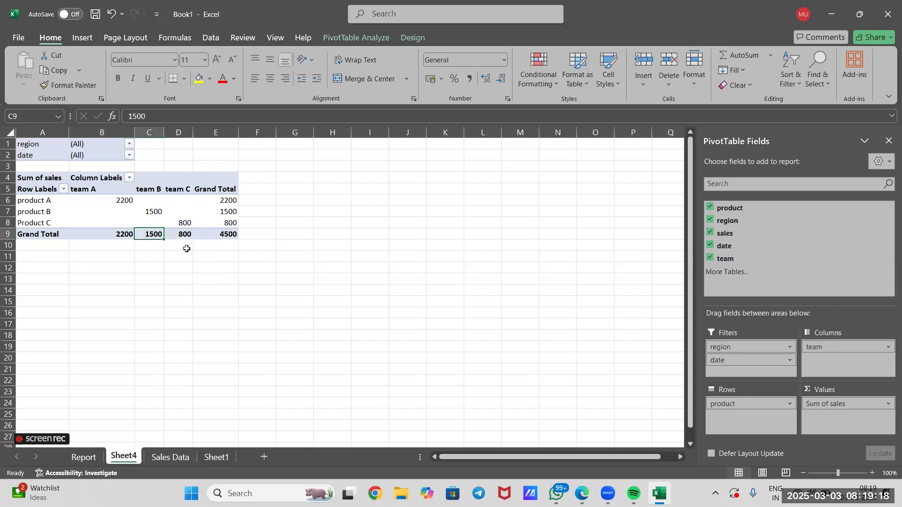
pyautogui.click(187, 234)
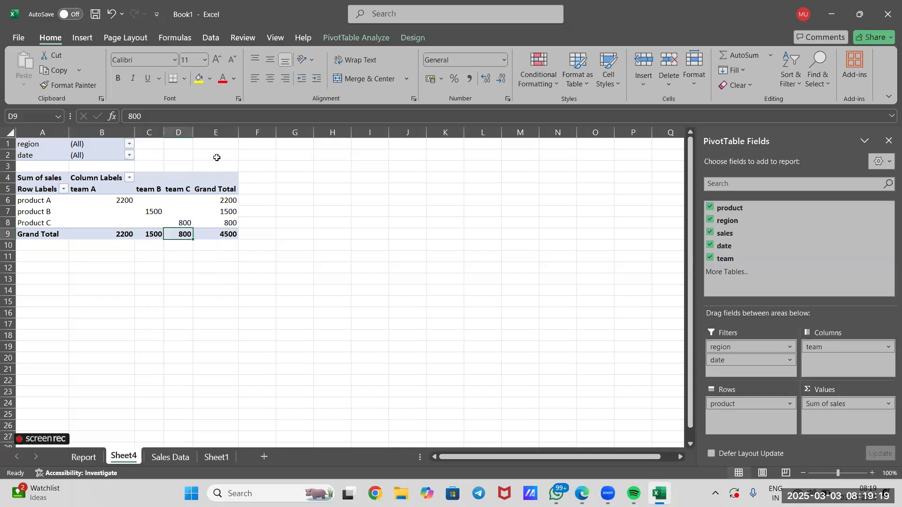
pyautogui.click(220, 234)
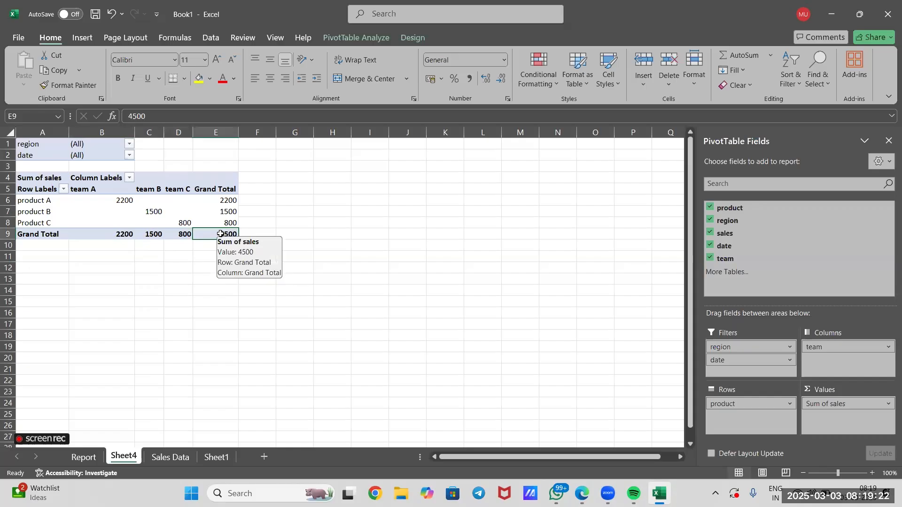
pyautogui.click(220, 322)
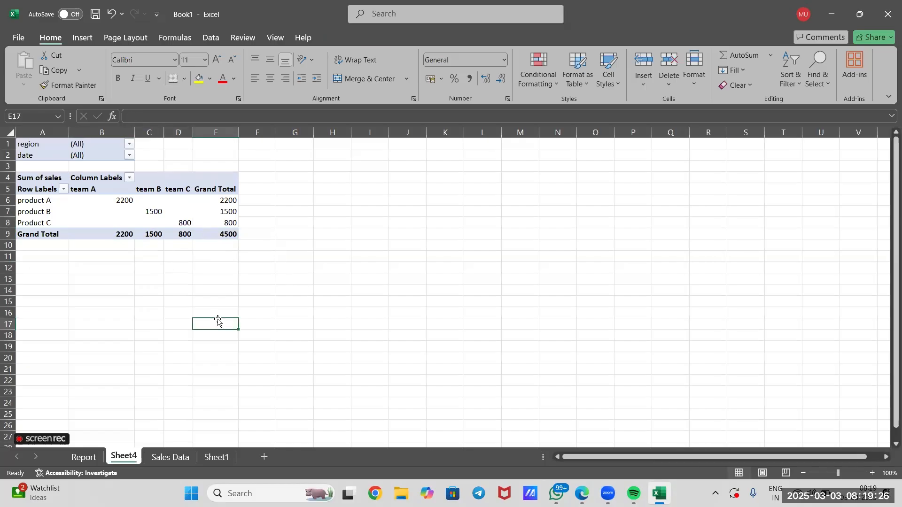
# Enter the heading "Key Findings :-" in cell I7, beside the PivotTable on Sheet4
pyautogui.doubleClick(361, 212)
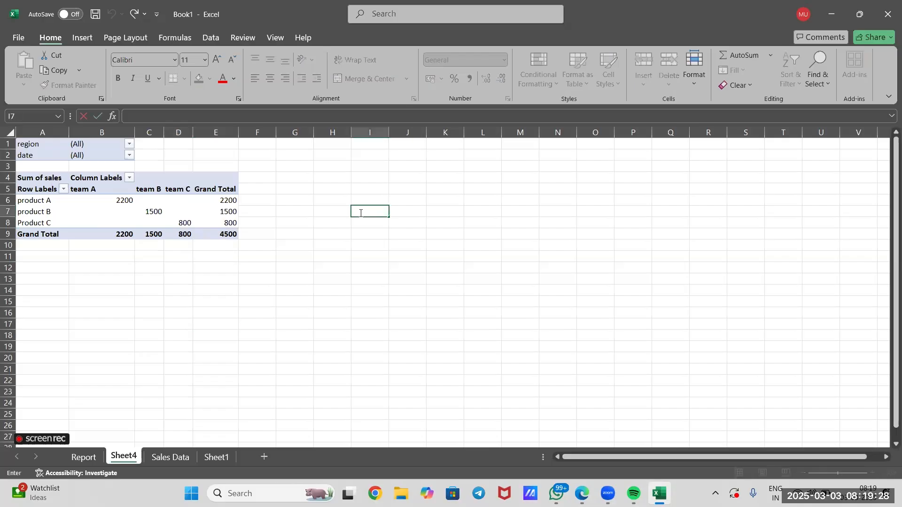
pyautogui.write('Key Findings :')
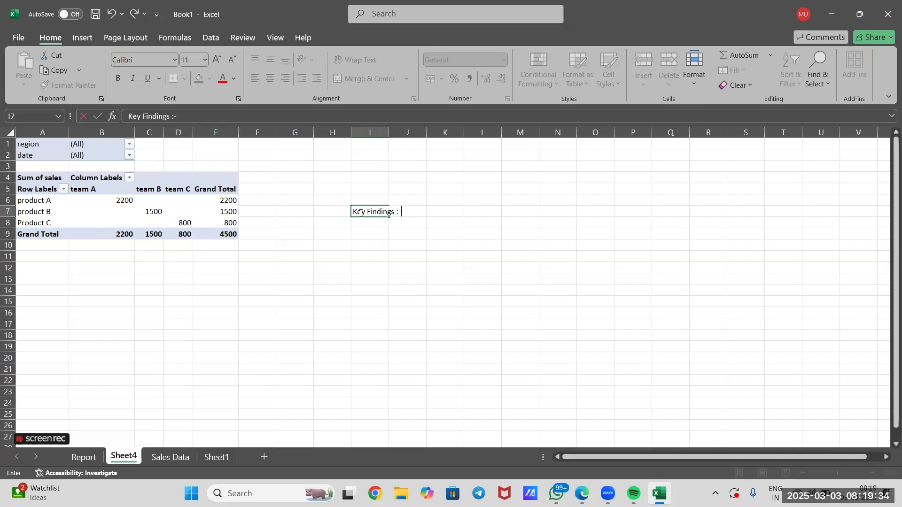
pyautogui.write('-')
pyautogui.press('Return')
pyautogui.press('Return')
pyautogui.doubleClick(365, 223)
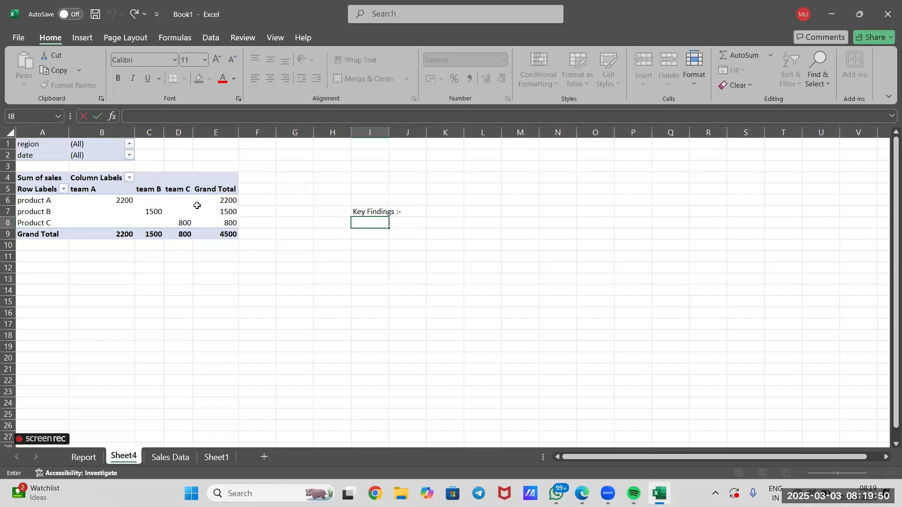
pyautogui.click(277, 221)
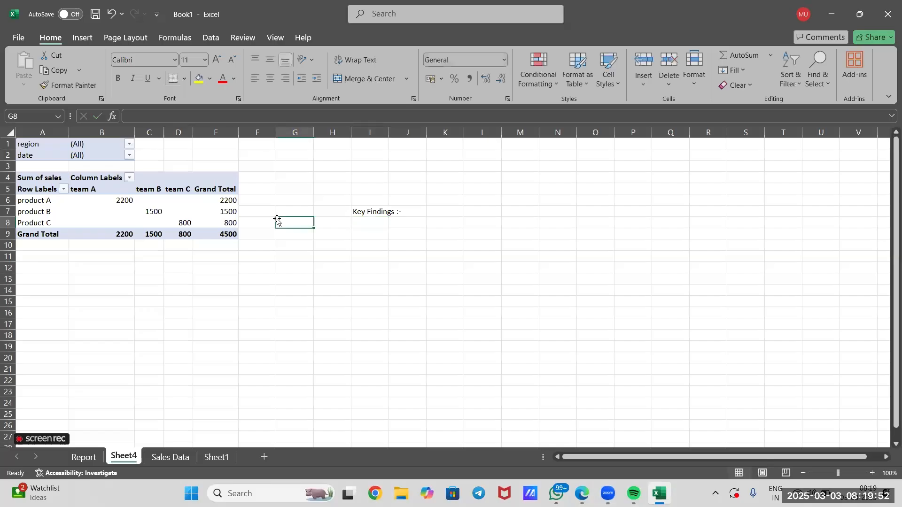
pyautogui.click(194, 203)
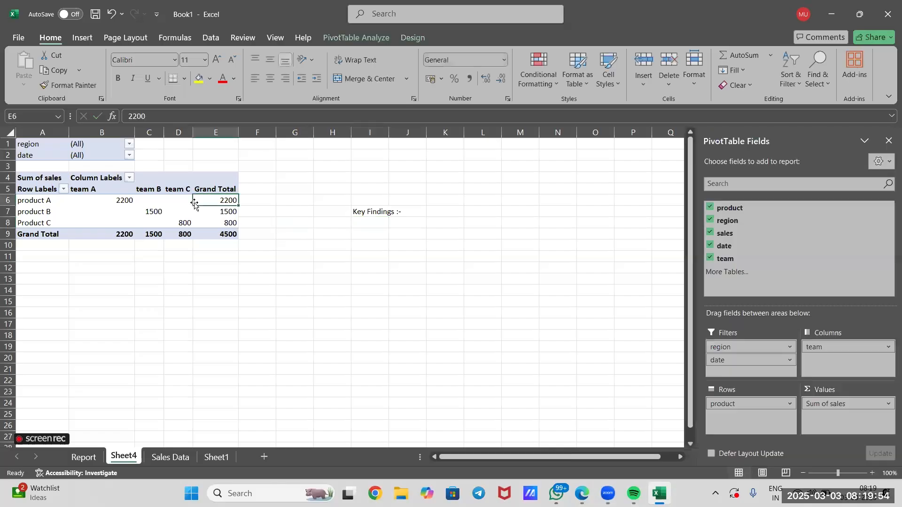
pyautogui.click(179, 211)
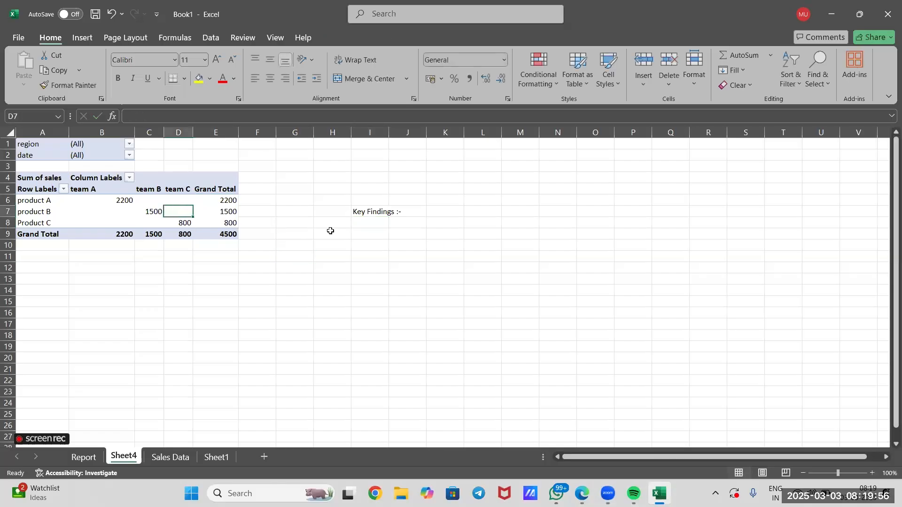
pyautogui.click(385, 229)
pyautogui.click(385, 226)
pyautogui.doubleClick(383, 225)
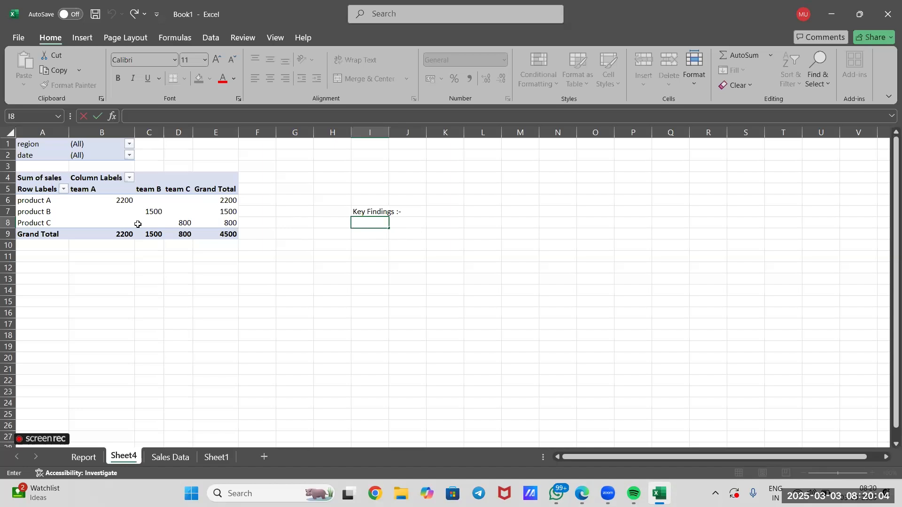
pyautogui.click(330, 327)
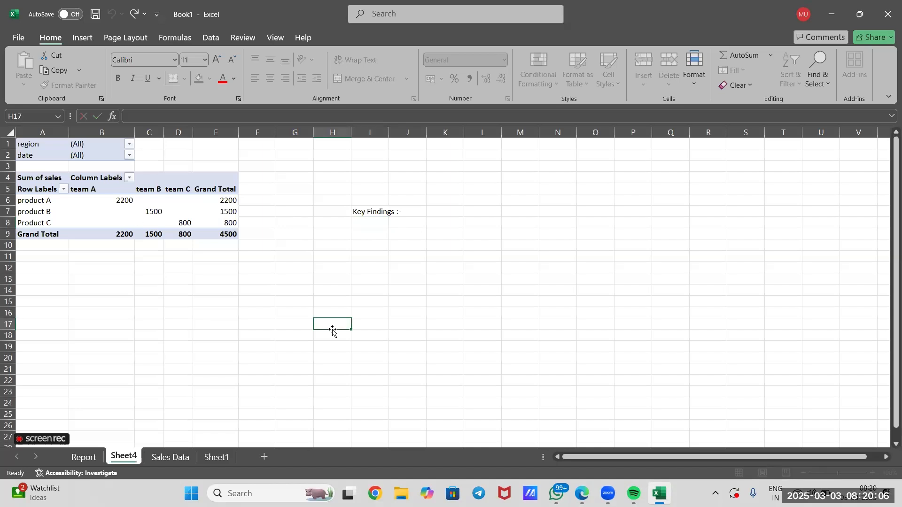
# Filter the Sheet4 PivotTable by date to show only 01-02-2025
pyautogui.click(129, 155)
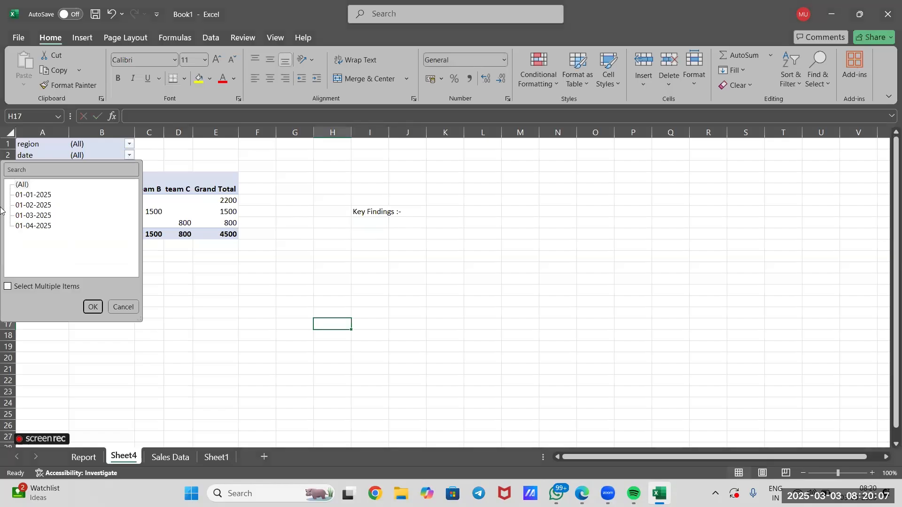
pyautogui.click(33, 205)
pyautogui.click(93, 308)
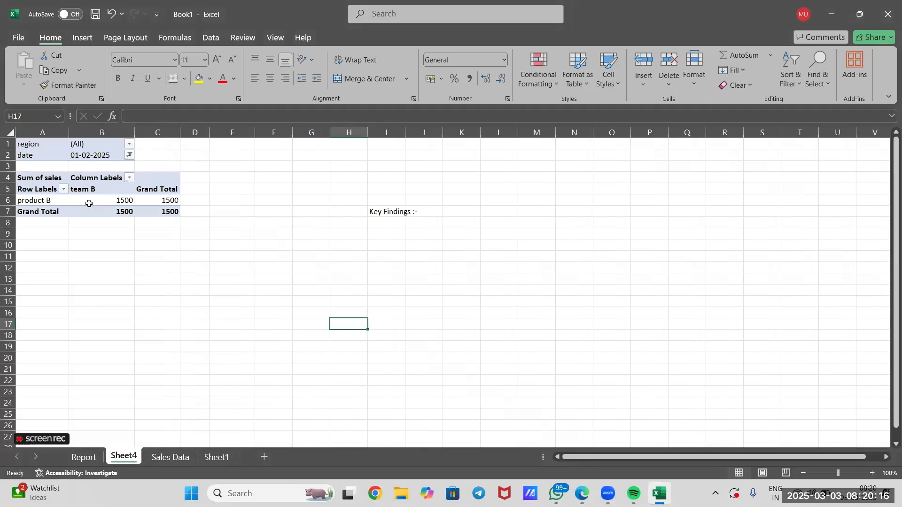
pyautogui.click(305, 288)
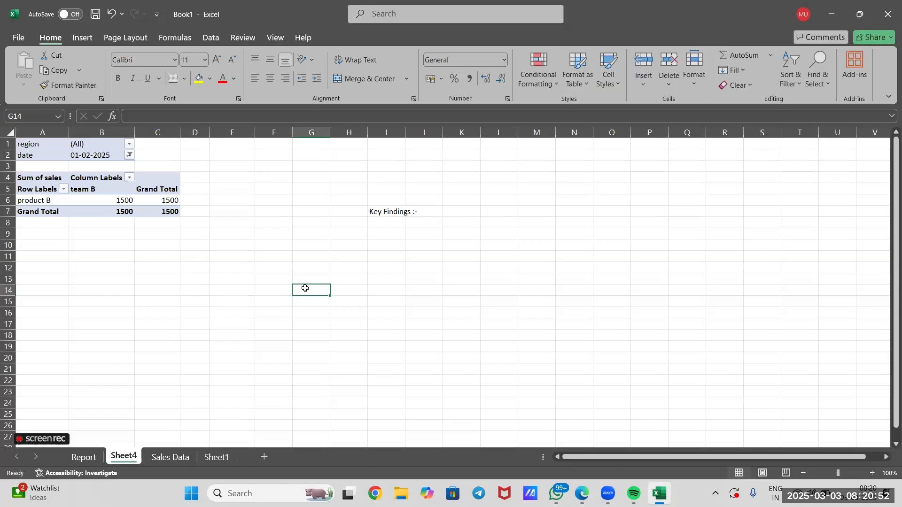
# Try the light yellow PivotTable style, and settle on the green outlined style for the Sheet4 PivotTable
pyautogui.click(121, 199)
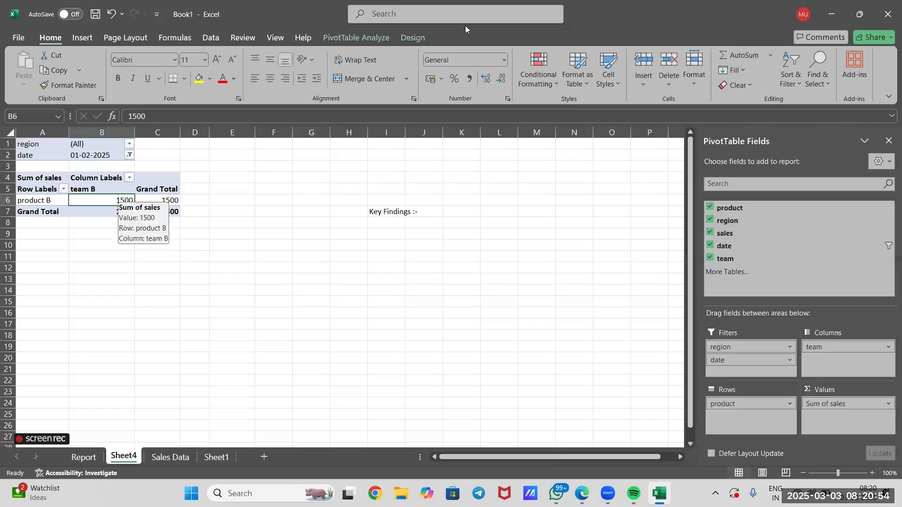
pyautogui.click(356, 38)
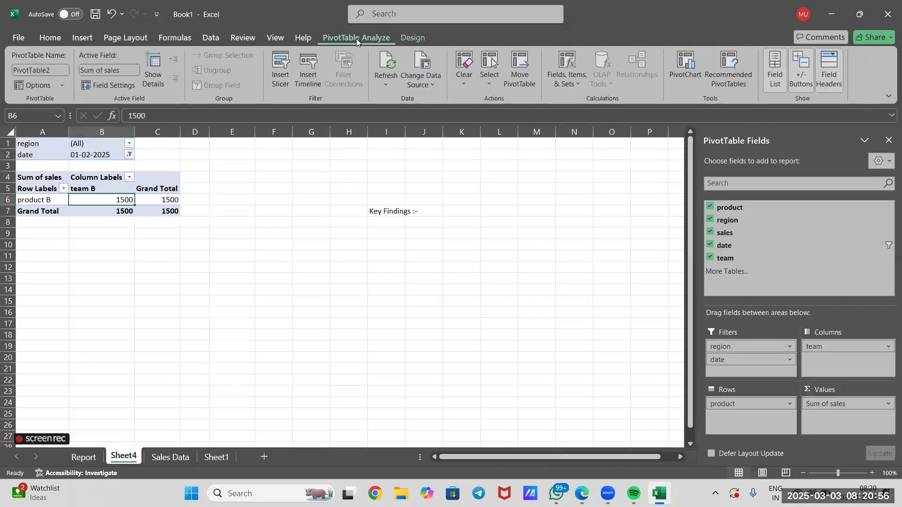
pyautogui.click(409, 40)
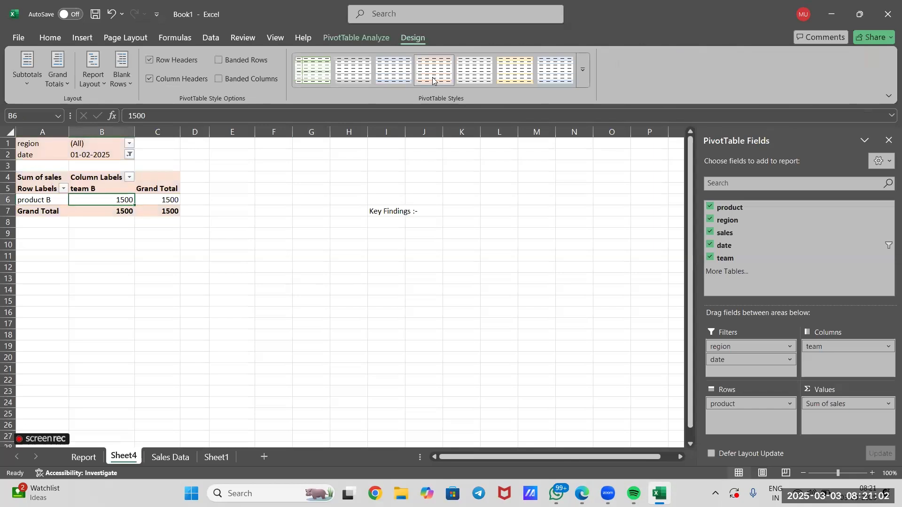
pyautogui.click(498, 77)
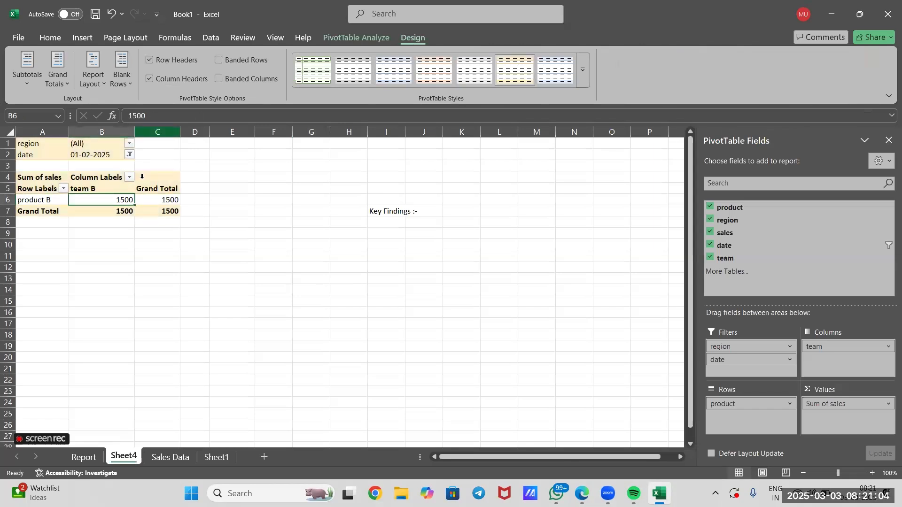
pyautogui.click(318, 71)
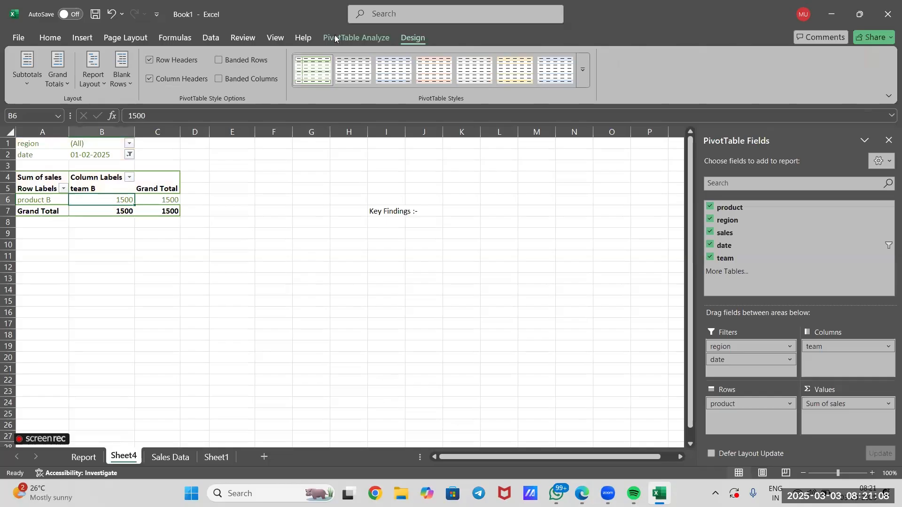
pyautogui.click(366, 38)
# Examine product B's sales for team B in the date-filtered PivotTable
pyautogui.click(286, 306)
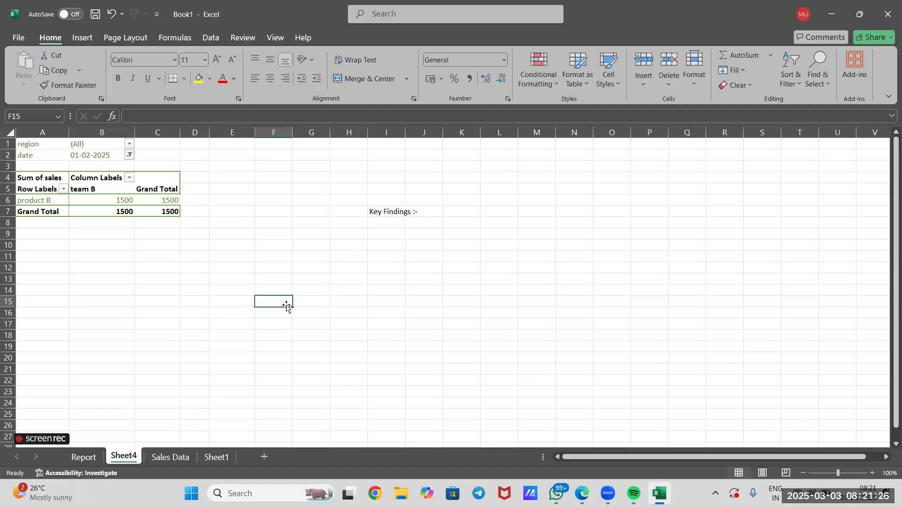
pyautogui.click(233, 271)
pyautogui.click(166, 183)
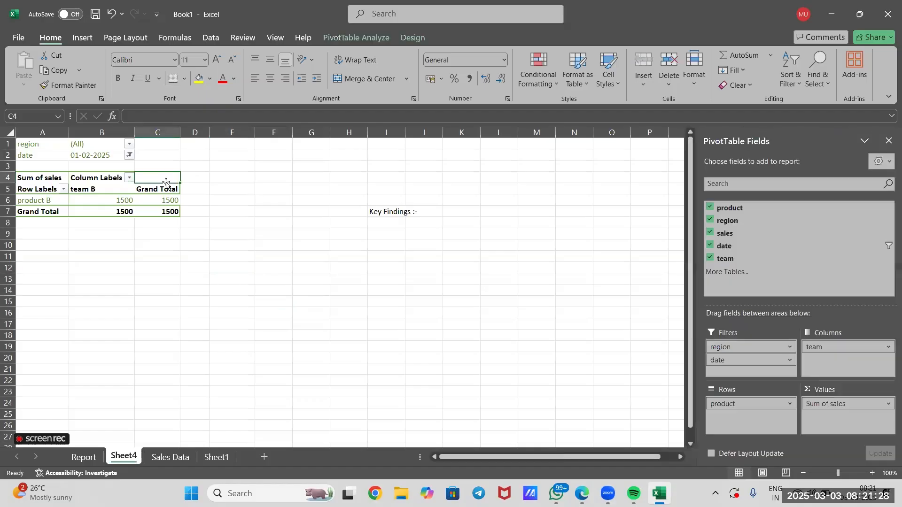
pyautogui.click(207, 239)
pyautogui.click(125, 202)
pyautogui.moveTo(125, 202)
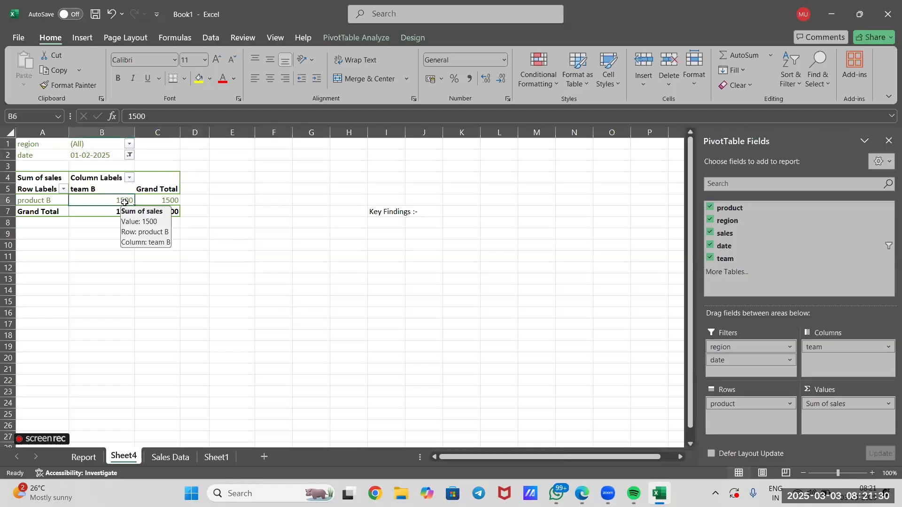
pyautogui.click(233, 243)
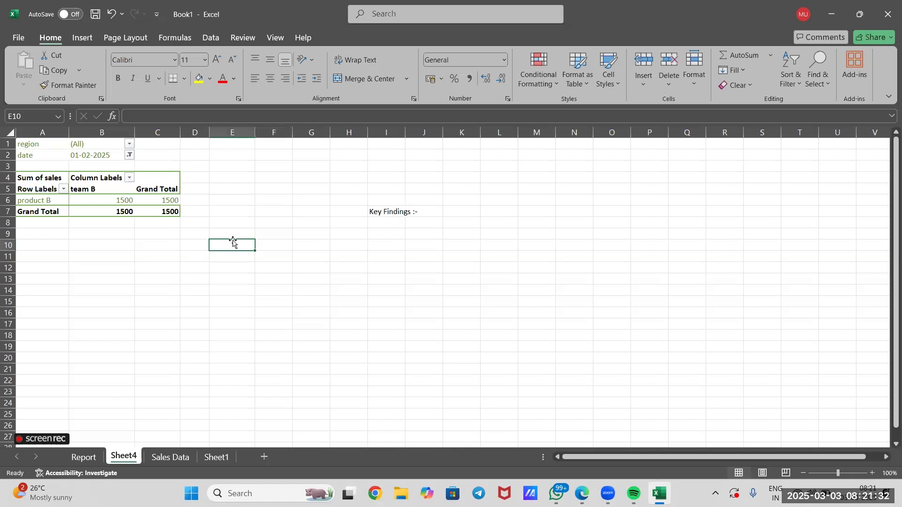
pyautogui.click(93, 197)
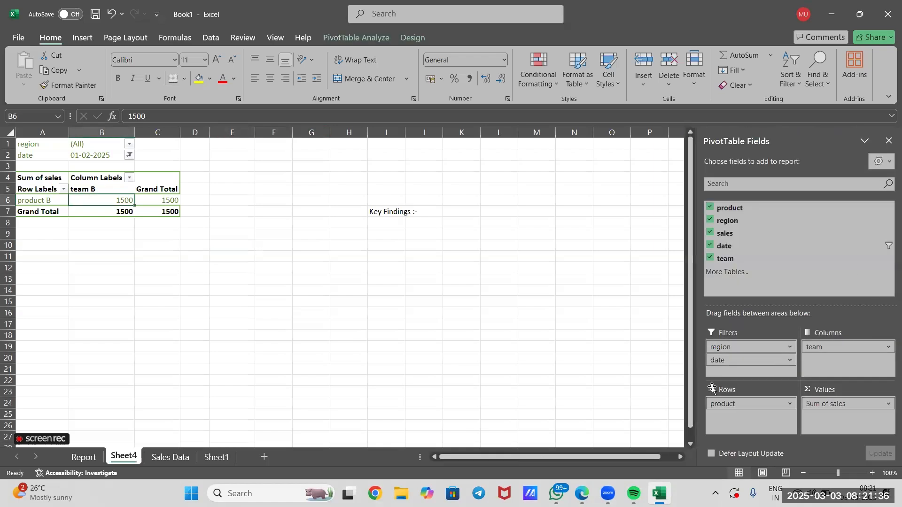
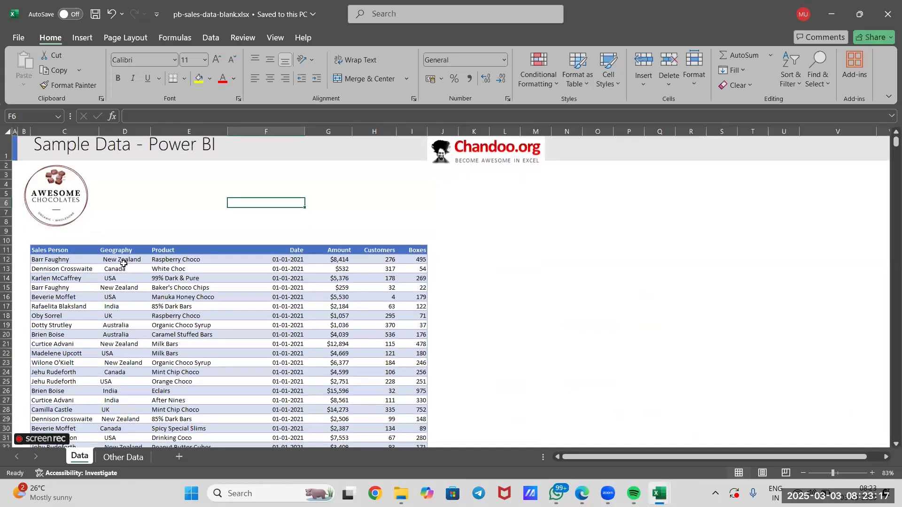
# Examine the sales table's columns on the Data sheet, from Sales Person through Geography, Product, Date, Amount and Customers to Boxes
pyautogui.scroll(3, 124, 264)
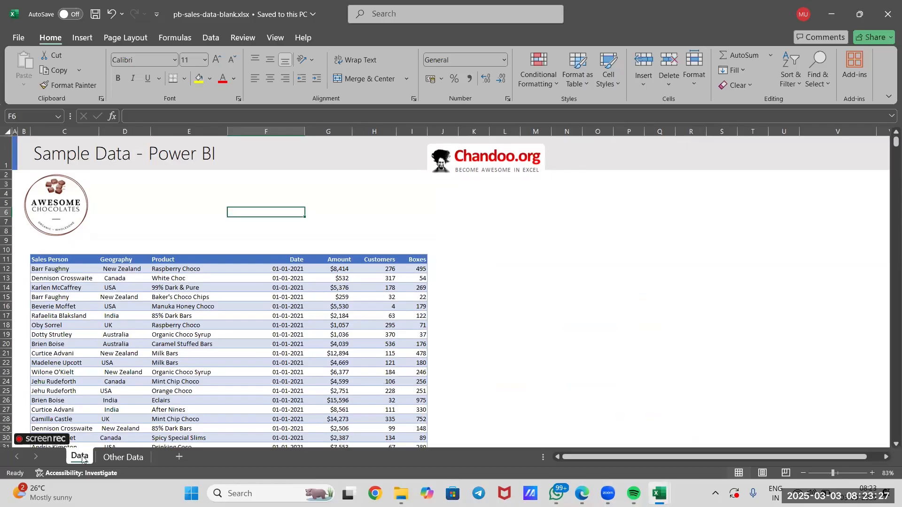
pyautogui.click(55, 268)
pyautogui.click(125, 271)
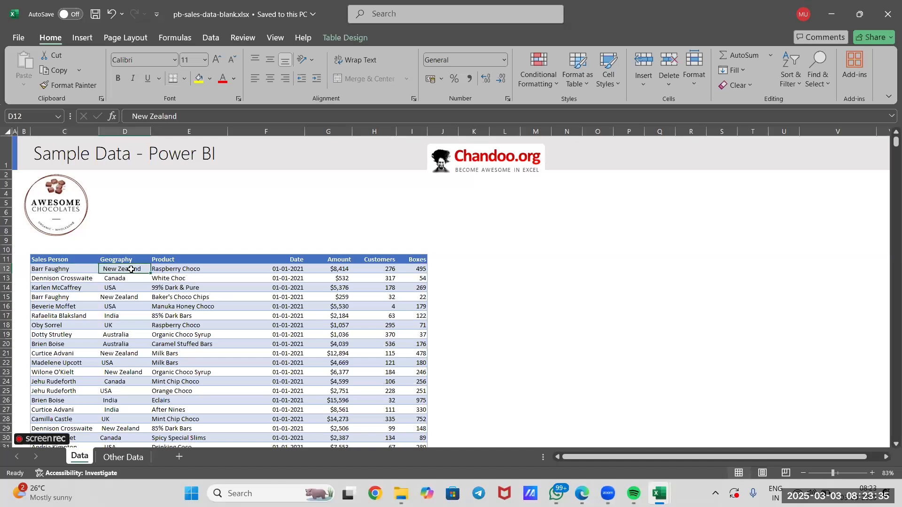
pyautogui.click(174, 273)
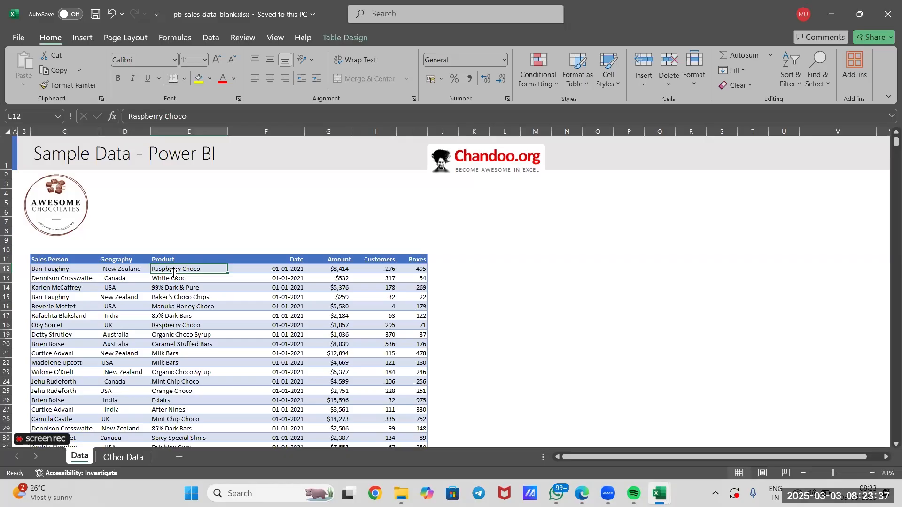
pyautogui.click(294, 272)
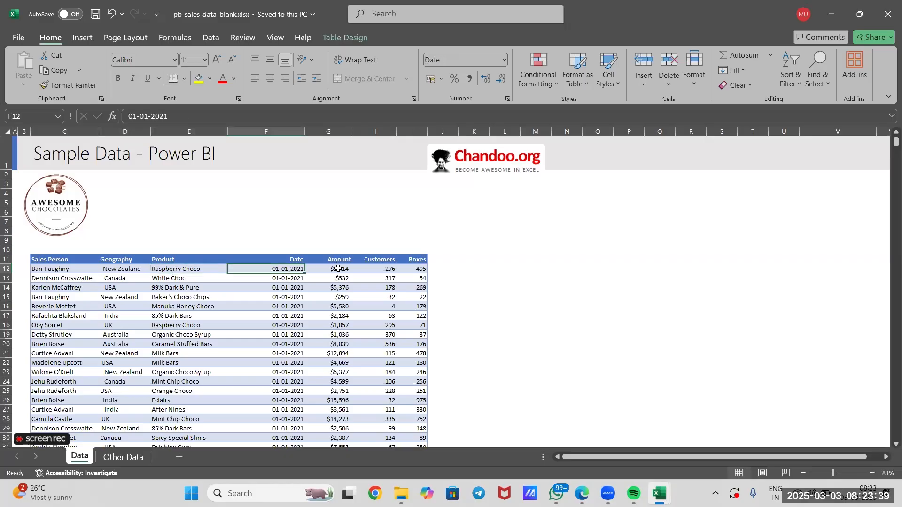
pyautogui.click(343, 268)
pyautogui.click(388, 272)
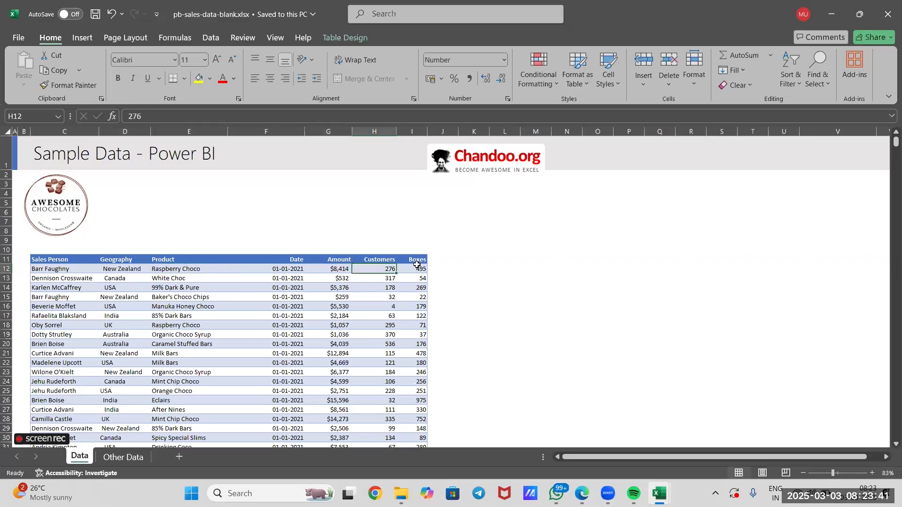
pyautogui.click(420, 271)
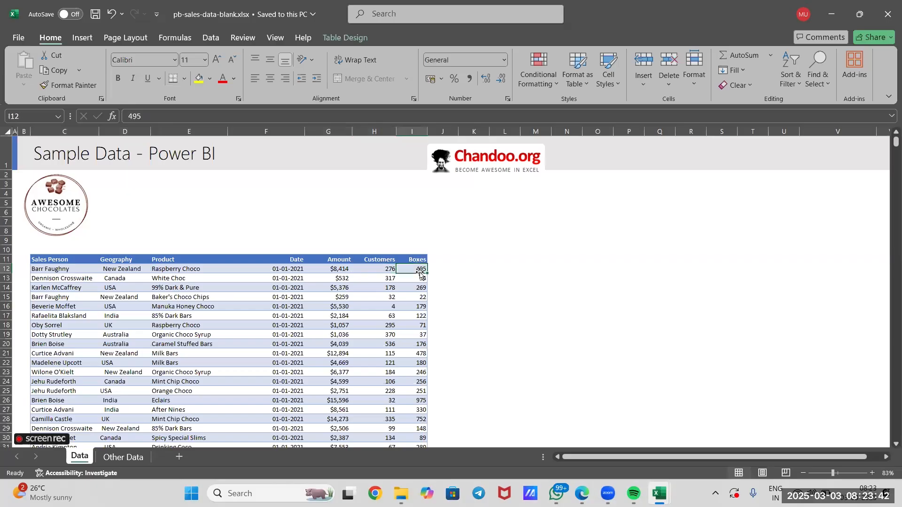
pyautogui.click(474, 286)
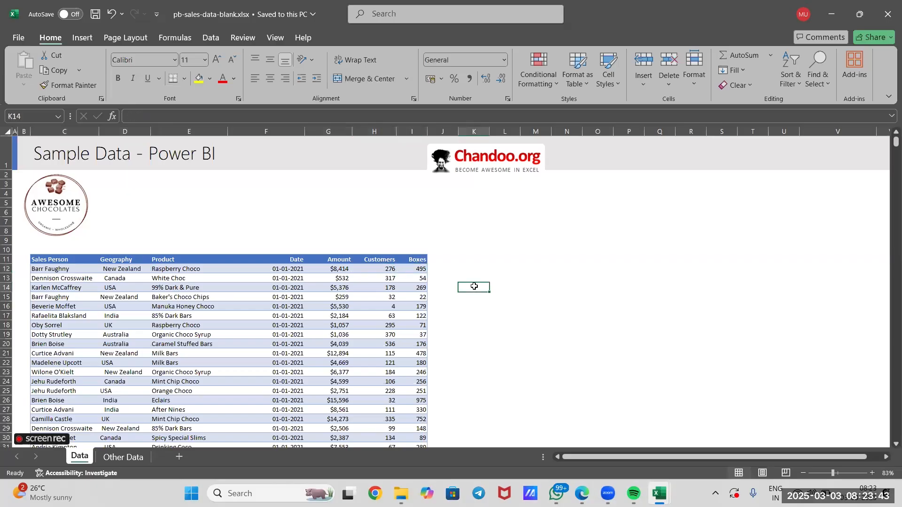
pyautogui.click(419, 269)
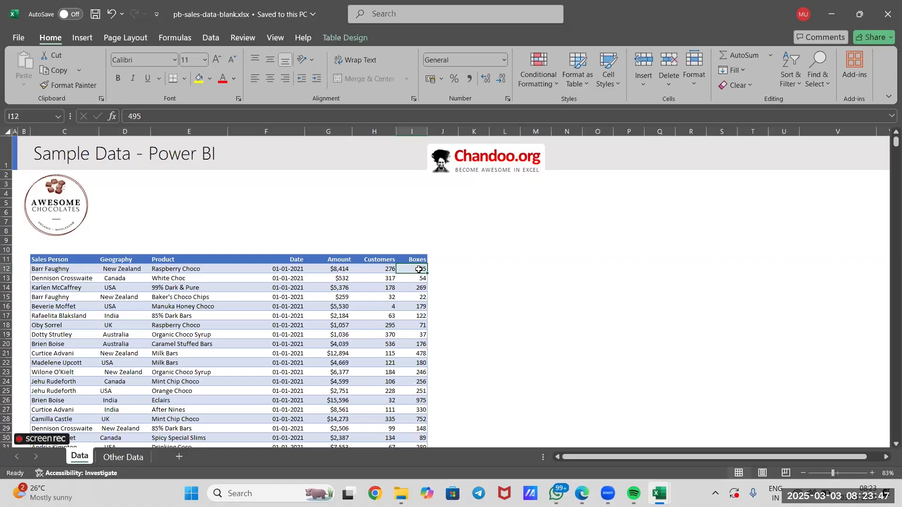
# Examine the Product, Category and Size columns of the product table on the Other Data sheet
pyautogui.click(117, 455)
pyautogui.scroll(-2, 200, 313)
pyautogui.hscroll(5, 200, 312)
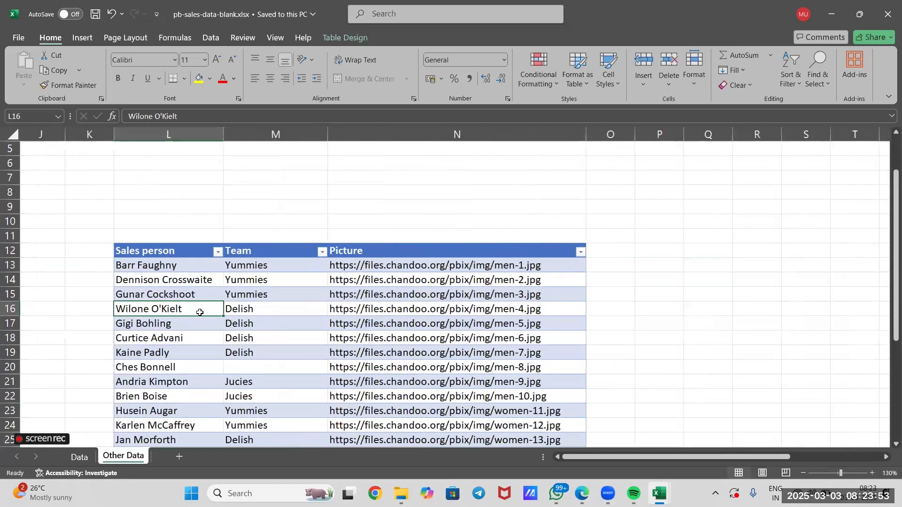
pyautogui.hscroll(-5, 197, 312)
pyautogui.scroll(-1, 154, 253)
pyautogui.scroll(-1, 154, 252)
pyautogui.click(118, 225)
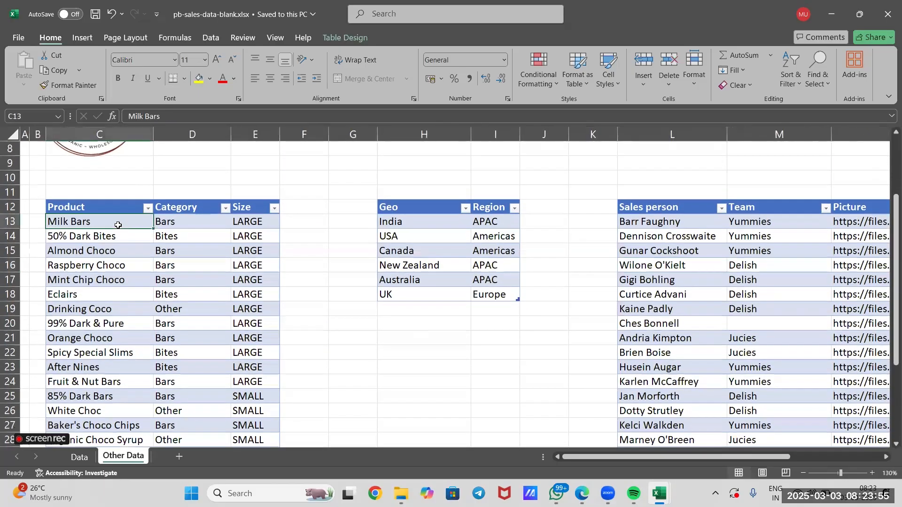
pyautogui.click(189, 225)
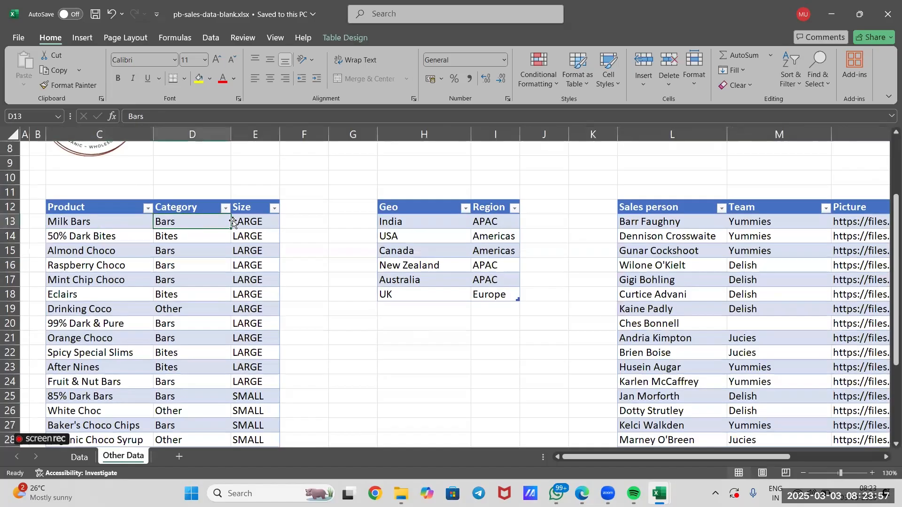
pyautogui.click(244, 221)
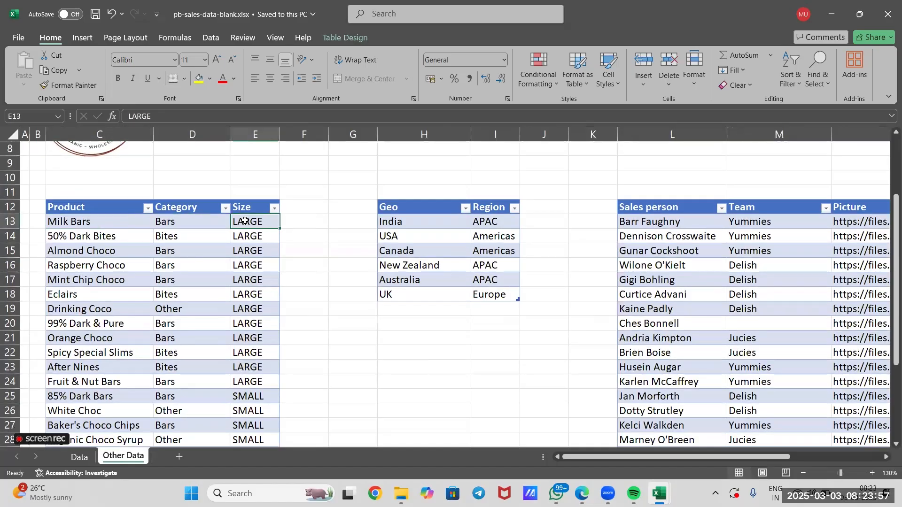
# Examine the Geo and Region table and the Sales person and Team table on the Other Data sheet
pyautogui.click(409, 226)
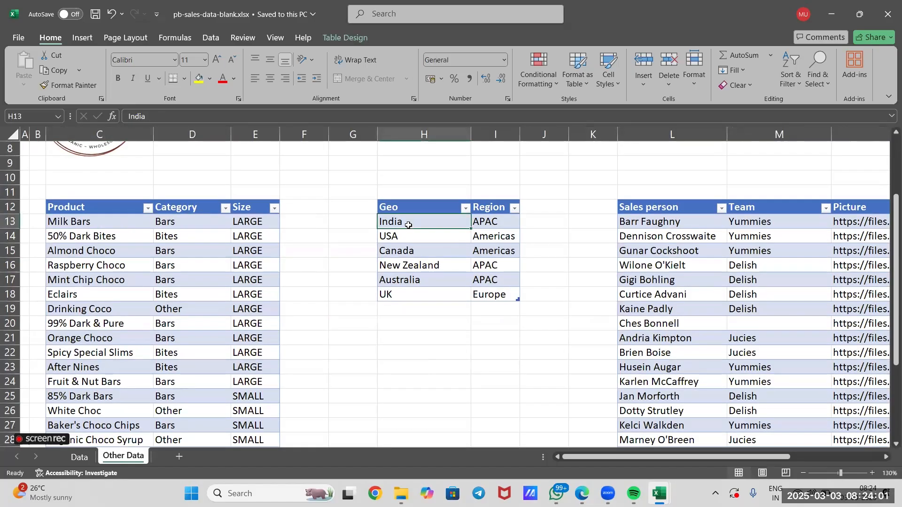
pyautogui.click(499, 221)
pyautogui.click(502, 249)
pyautogui.click(496, 278)
pyautogui.hscroll(3, 497, 277)
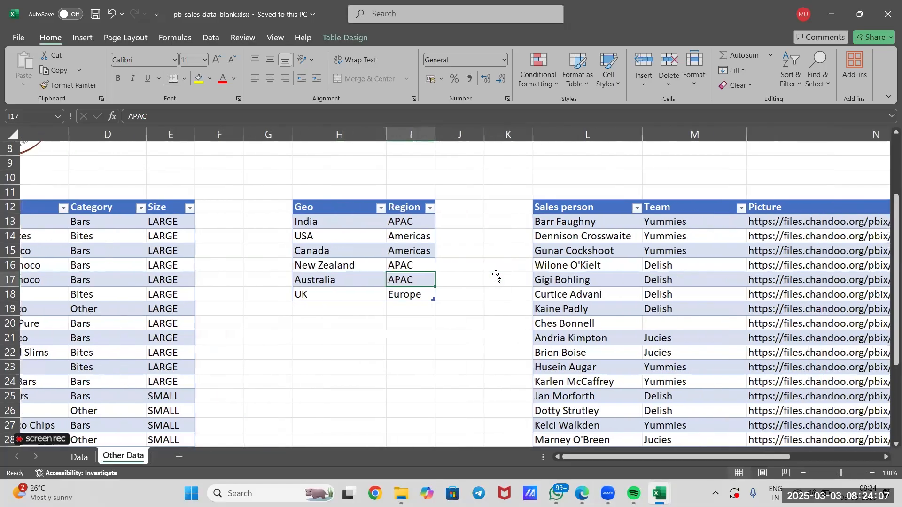
pyautogui.click(514, 237)
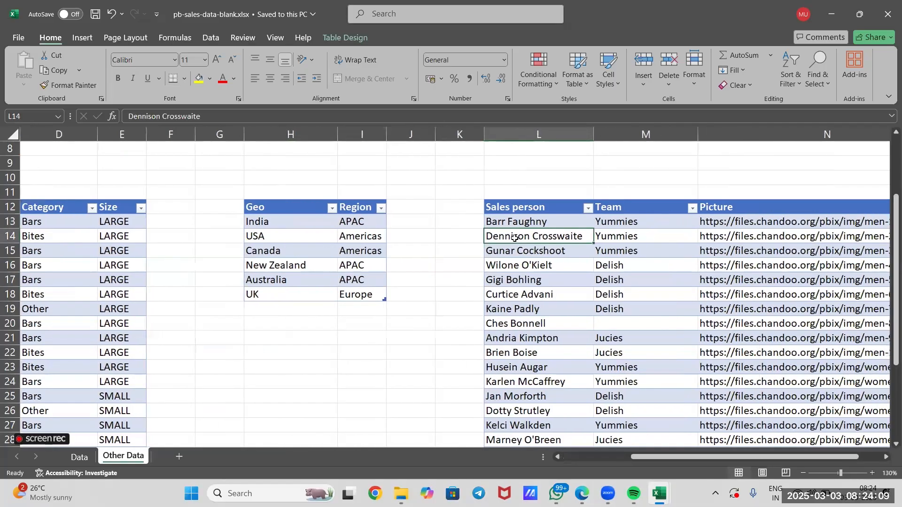
pyautogui.click(626, 245)
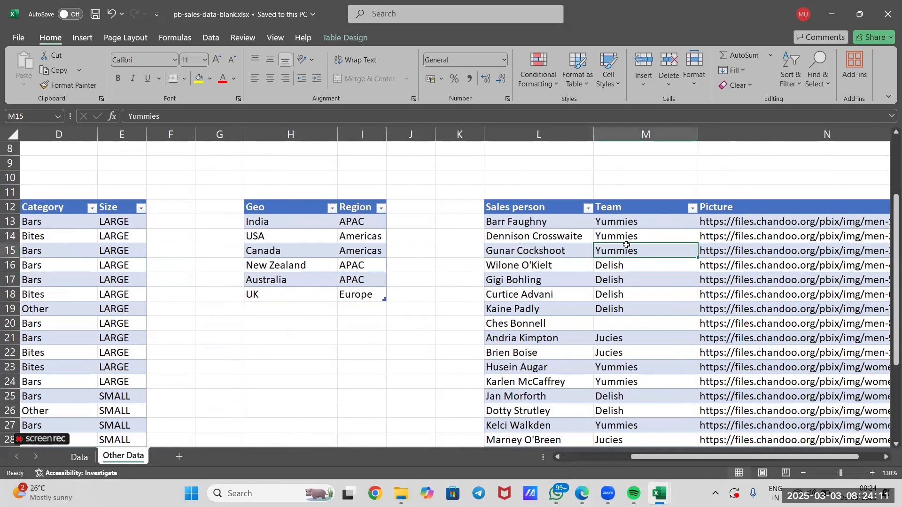
pyautogui.hscroll(-3, 627, 245)
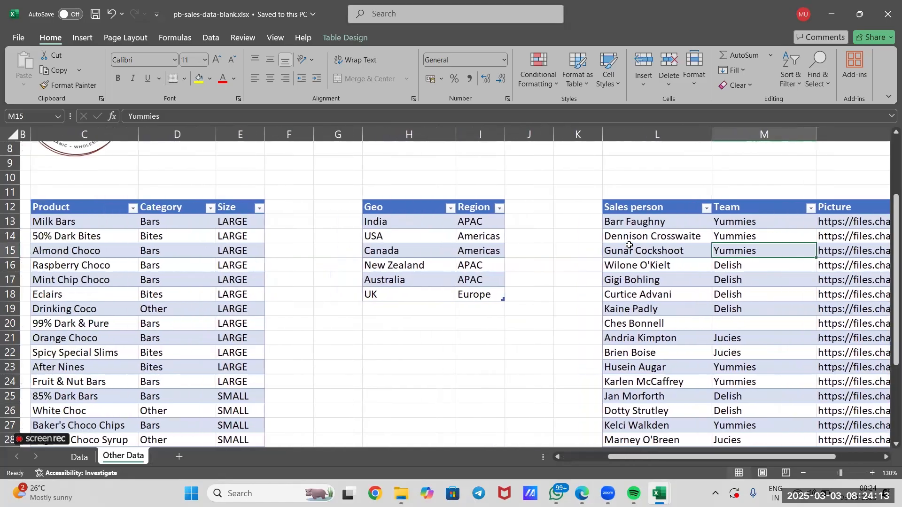
pyautogui.keyDown('ctrl'); pyautogui.scroll(-3, 578, 251); pyautogui.keyUp('ctrl')
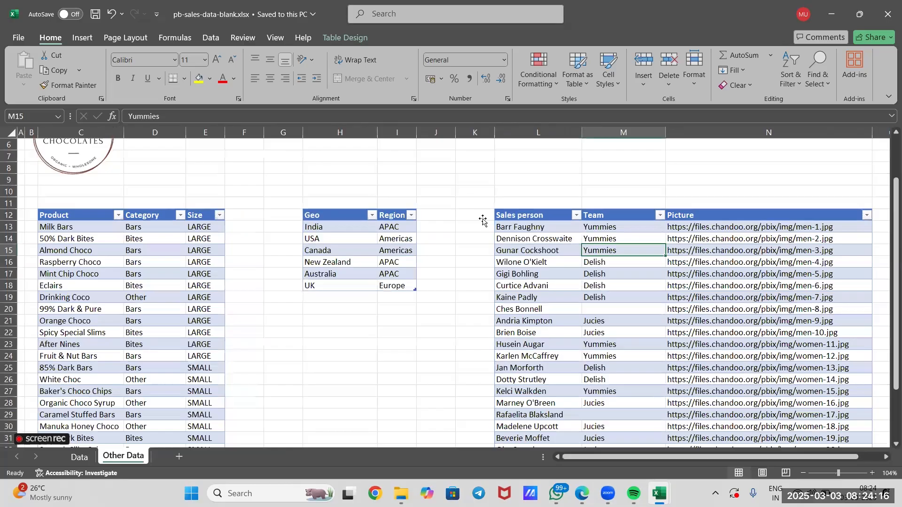
pyautogui.click(483, 219)
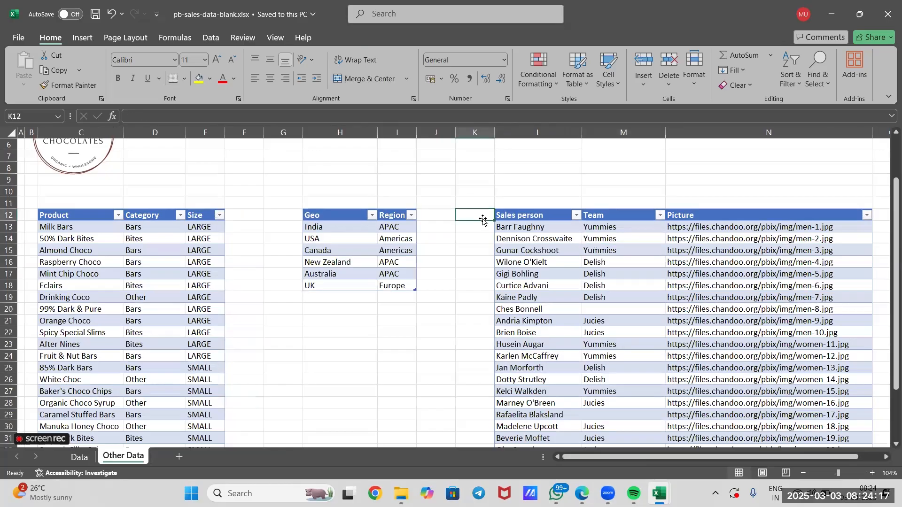
pyautogui.keyDown('ctrl'); pyautogui.scroll(-1, 483, 219); pyautogui.keyUp('ctrl')
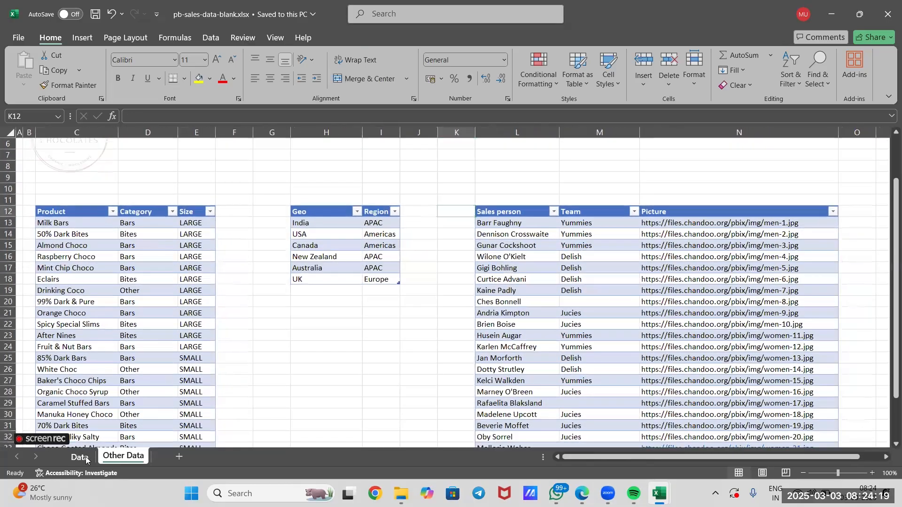
# Compare the sales records on the Data sheet with the lookup tables on the Other Data sheet
pyautogui.click(86, 458)
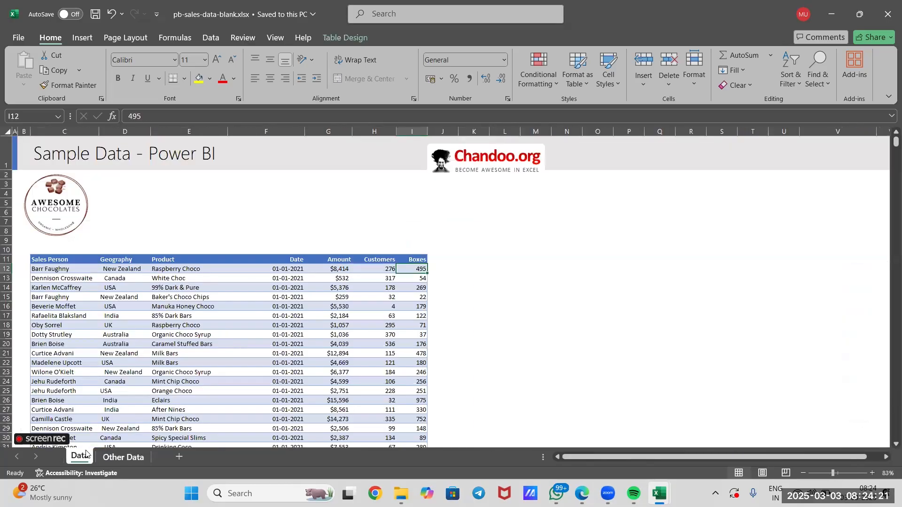
pyautogui.hotkey('ctrl', 'pagedown')
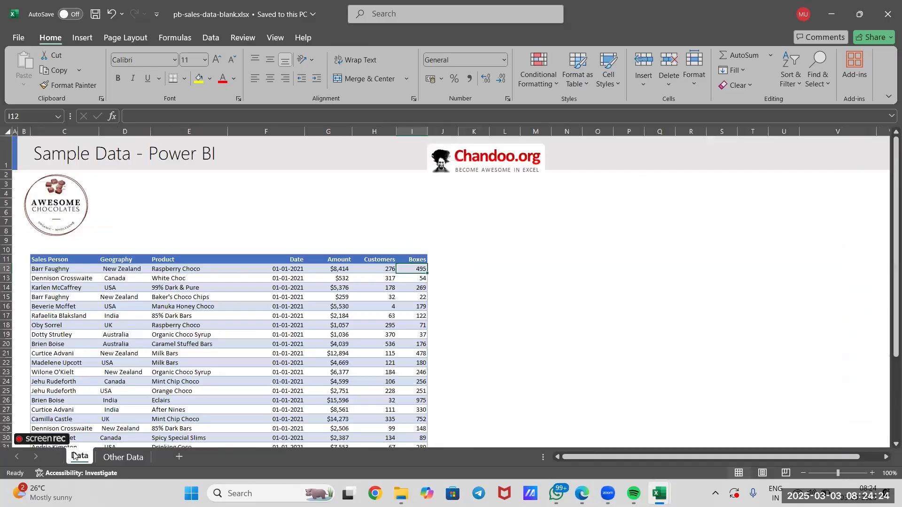
pyautogui.click(75, 456)
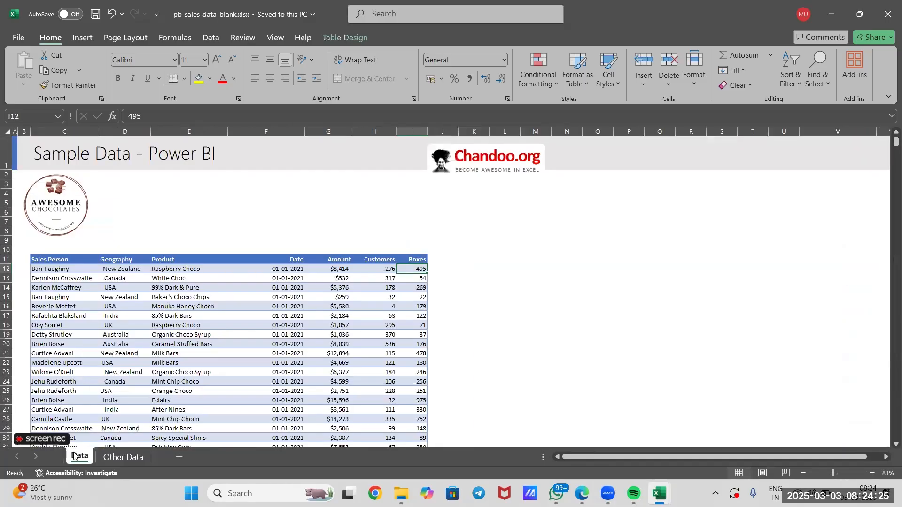
pyautogui.click(216, 215)
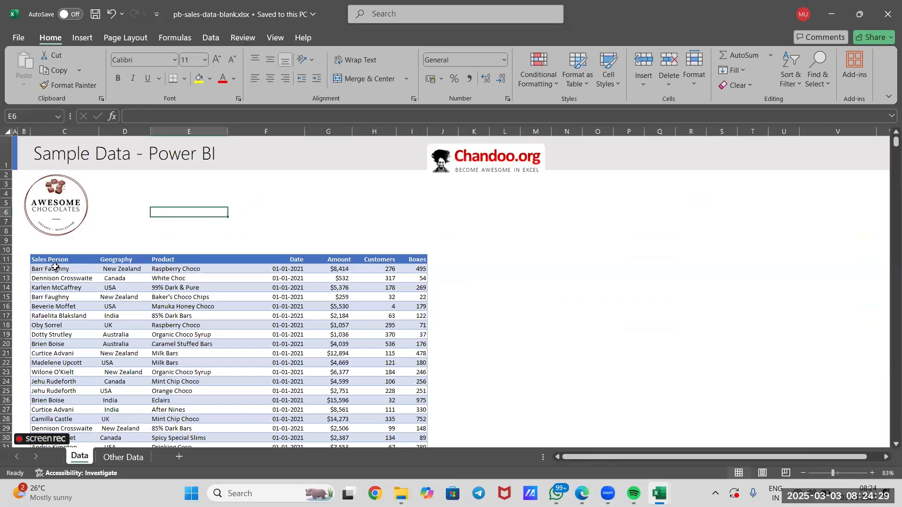
pyautogui.moveTo(56, 269); pyautogui.dragTo(422, 279)
pyautogui.click(533, 319)
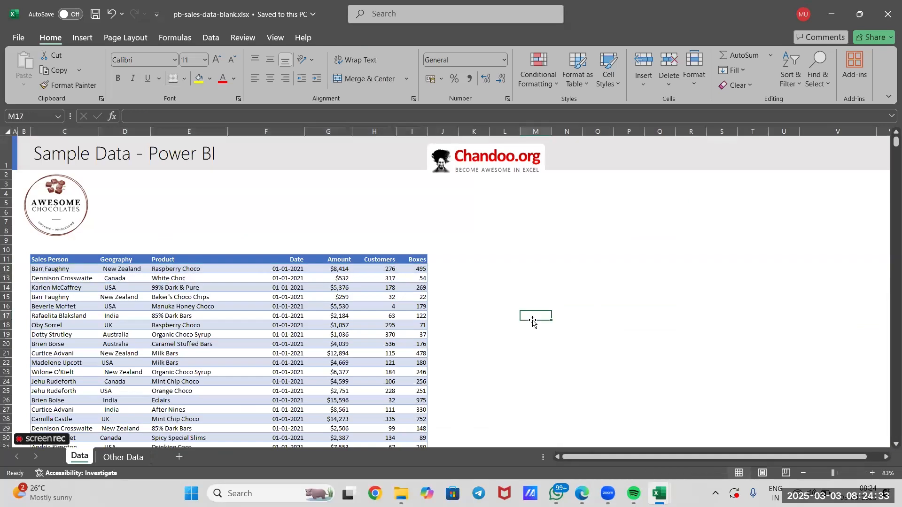
pyautogui.click(134, 456)
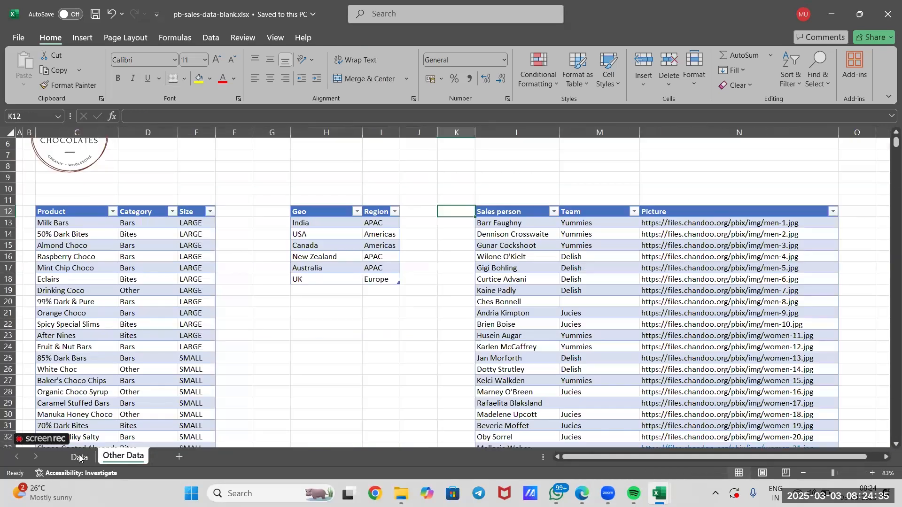
pyautogui.click(79, 455)
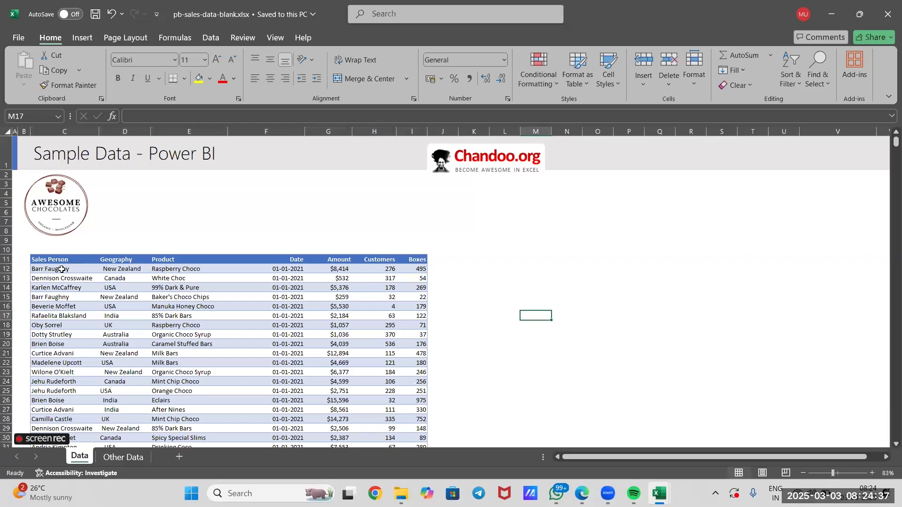
# Trace Raspberry Choco from the Data sheet to its category in the Other Data product table, and examine neighbouring products' categories
pyautogui.click(169, 267)
pyautogui.click(121, 458)
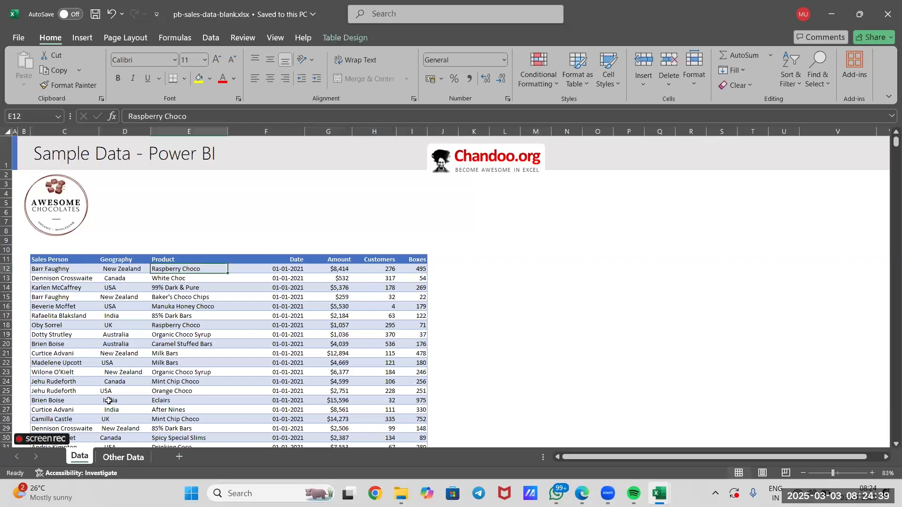
pyautogui.click(84, 459)
pyautogui.click(130, 458)
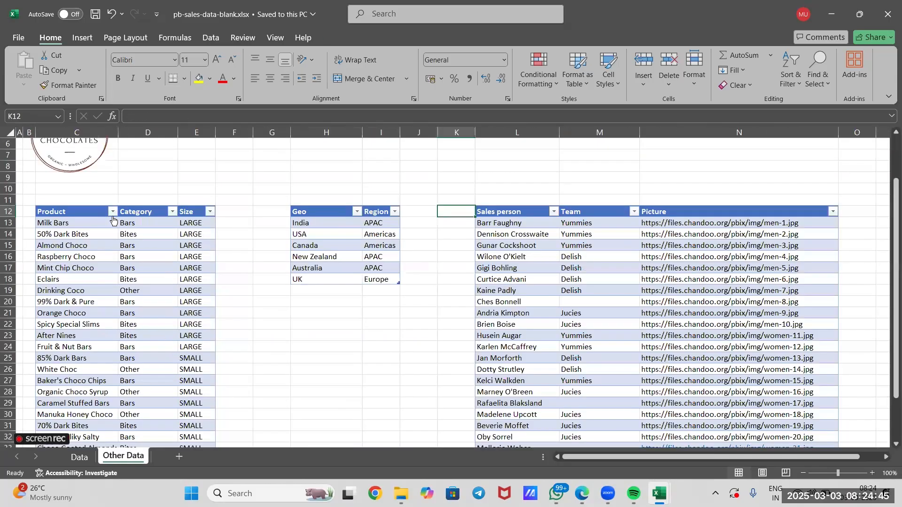
pyautogui.click(100, 258)
pyautogui.click(129, 257)
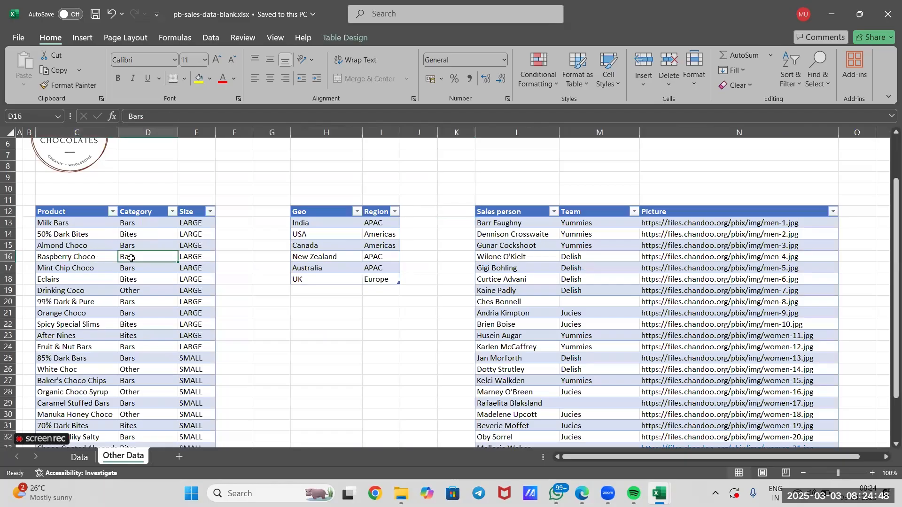
pyautogui.click(76, 458)
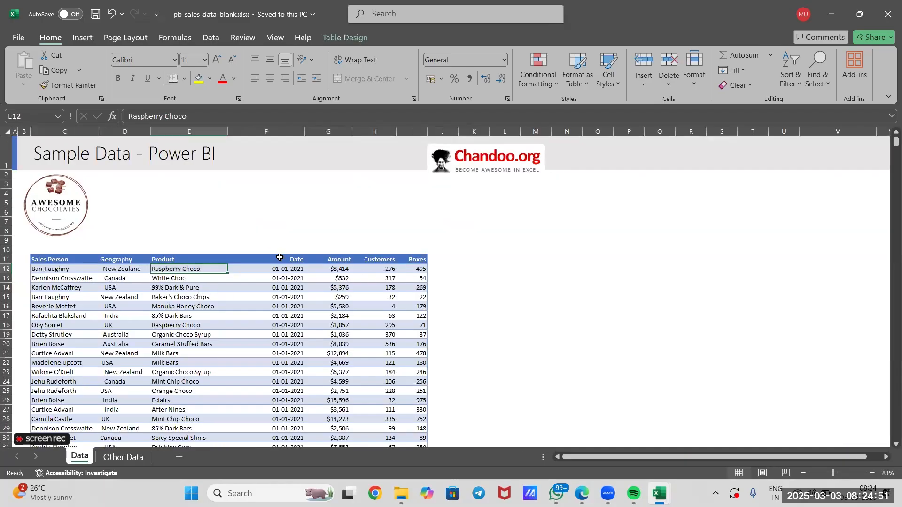
pyautogui.click(122, 464)
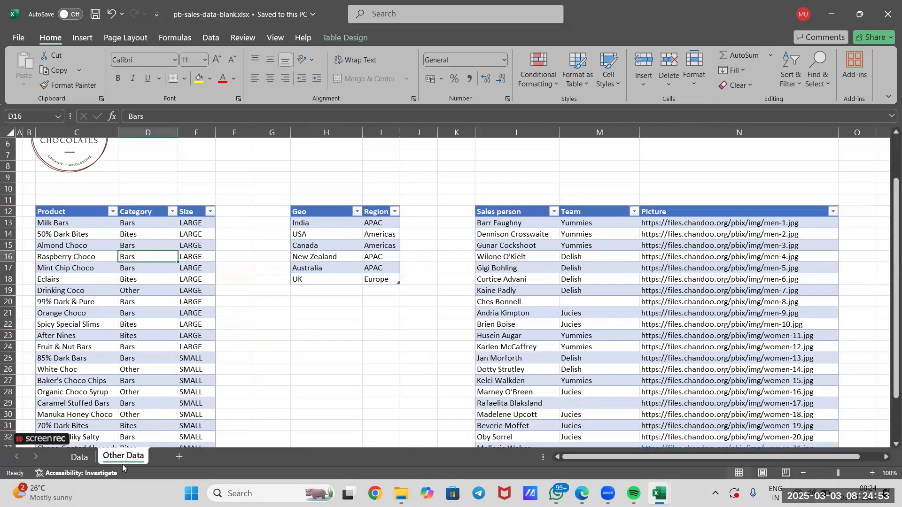
pyautogui.click(65, 266)
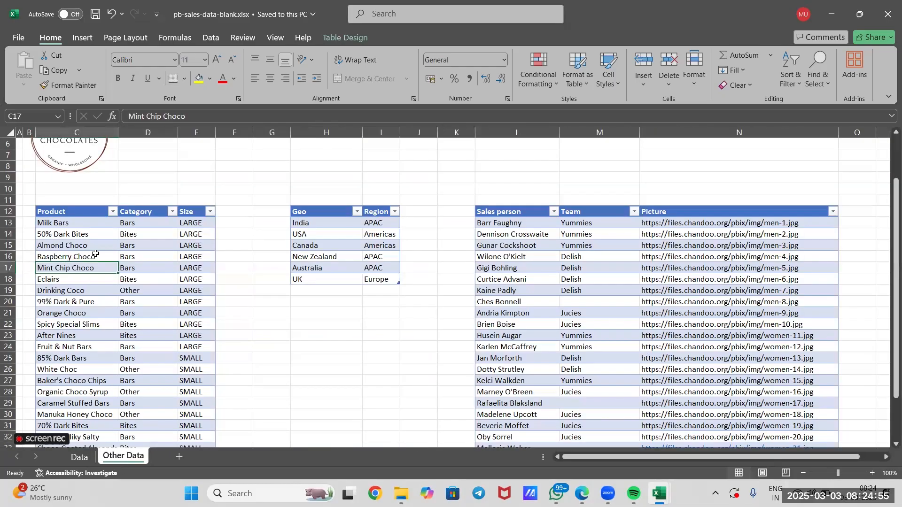
pyautogui.click(140, 247)
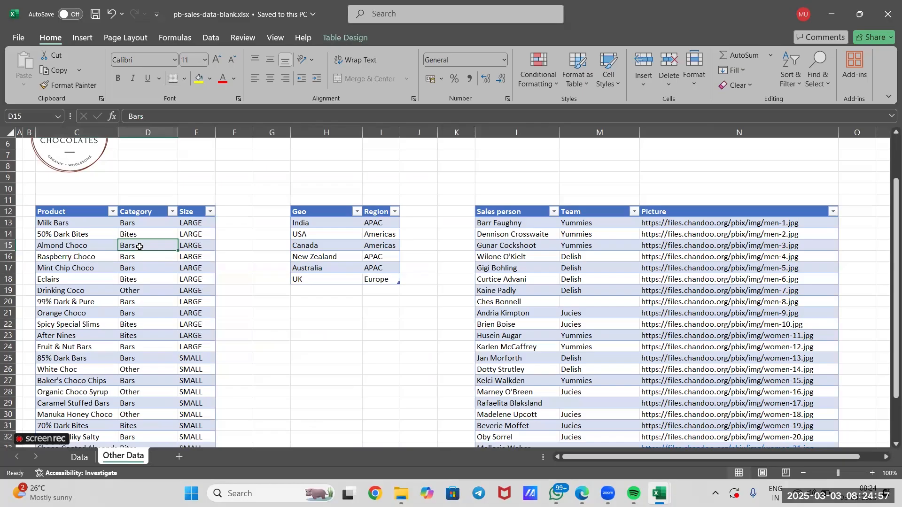
pyautogui.click(88, 224)
pyautogui.click(119, 234)
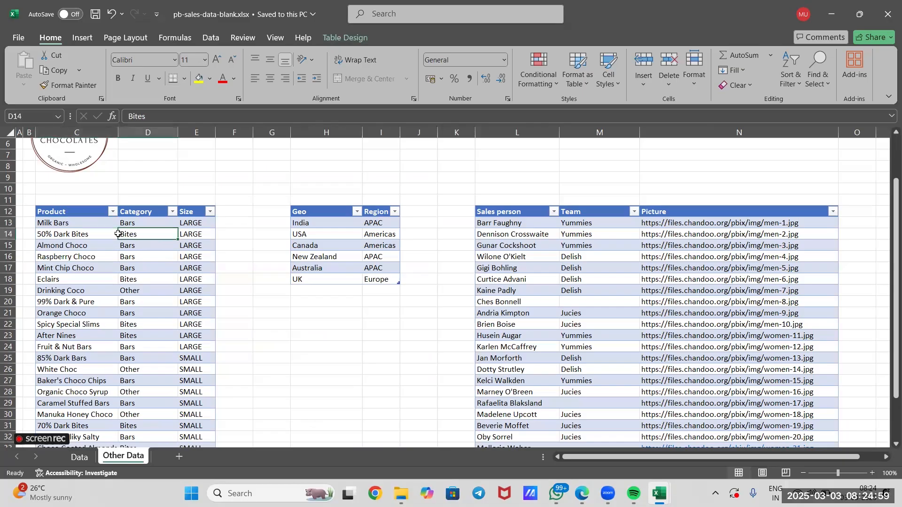
# Match New Zealand in the Data sheet's Geography column against the Geo and Region table on the Other Data sheet
pyautogui.click(351, 245)
pyautogui.click(383, 245)
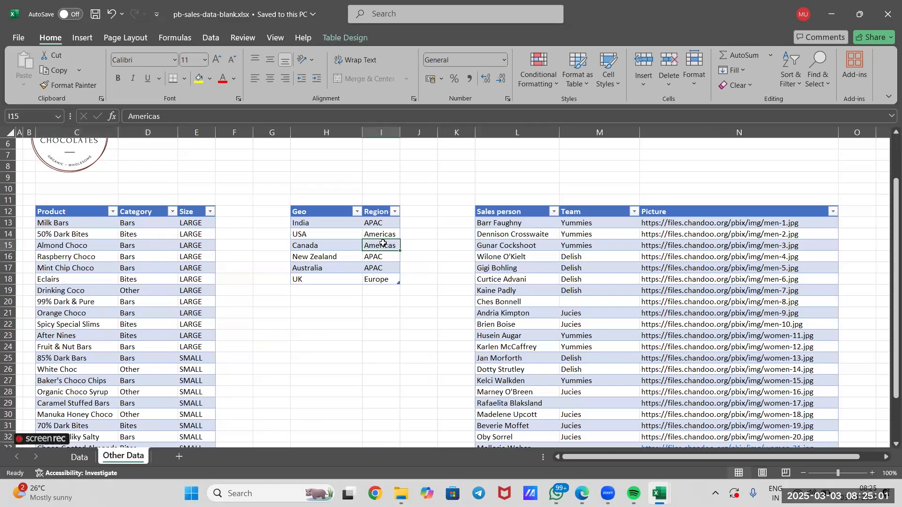
pyautogui.click(80, 457)
pyautogui.click(127, 270)
pyautogui.click(129, 459)
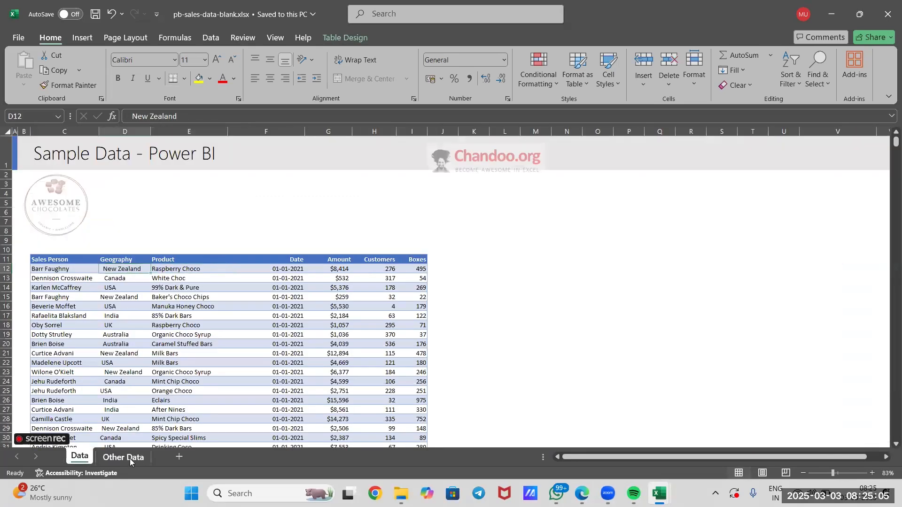
pyautogui.click(376, 232)
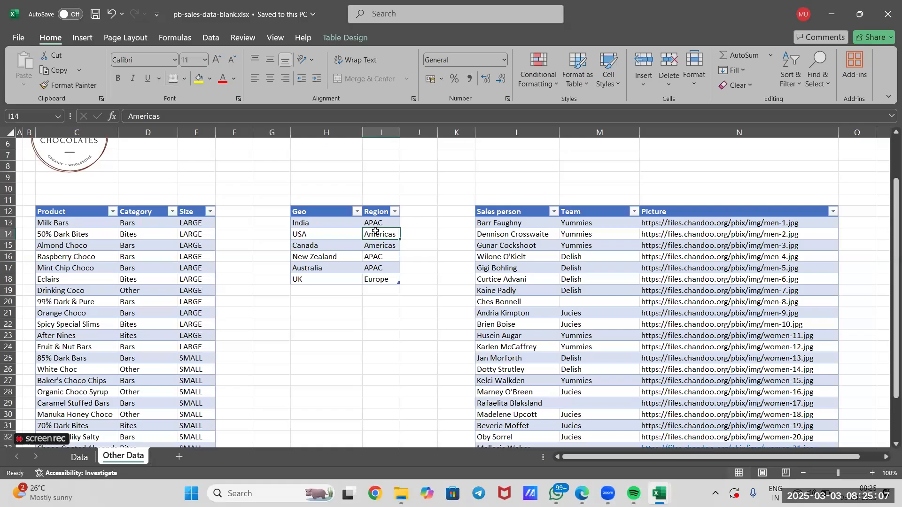
# Compare the sales person names on the Data sheet with the Sales person and Team columns on the Other Data sheet
pyautogui.click(528, 223)
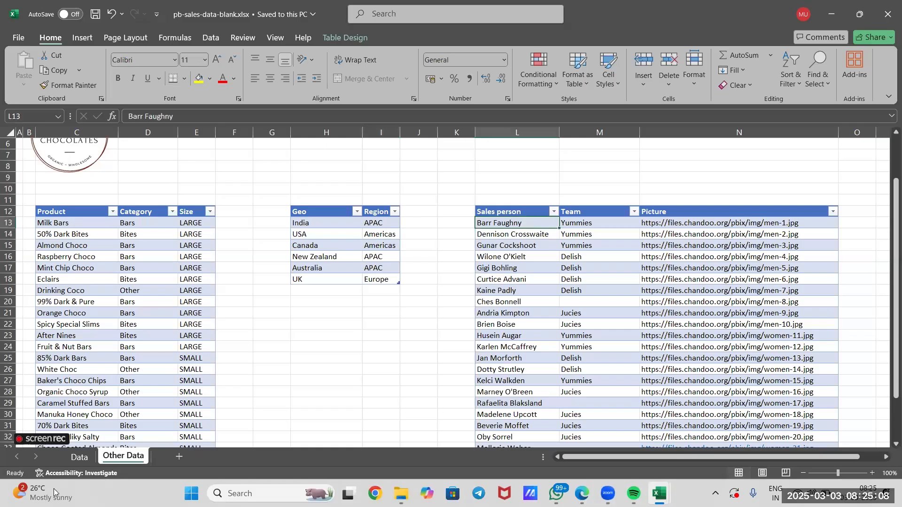
pyautogui.click(80, 458)
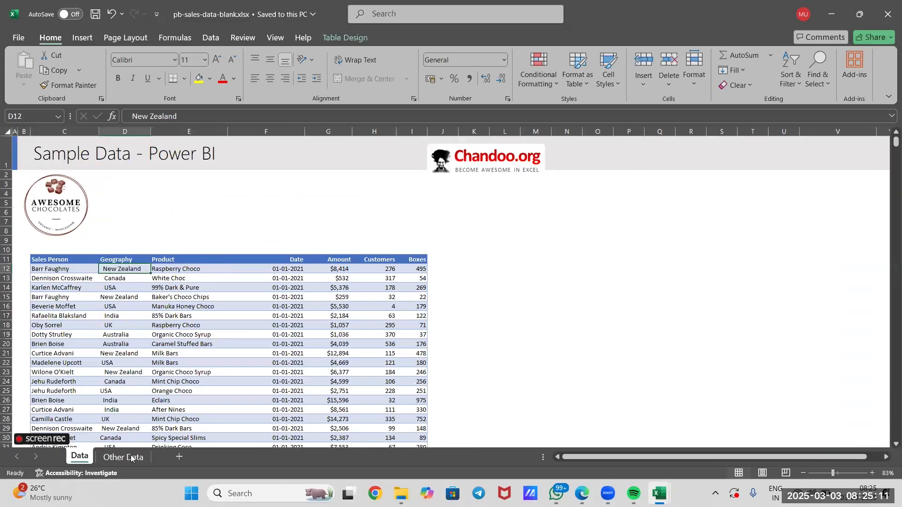
pyautogui.click(132, 457)
pyautogui.click(602, 259)
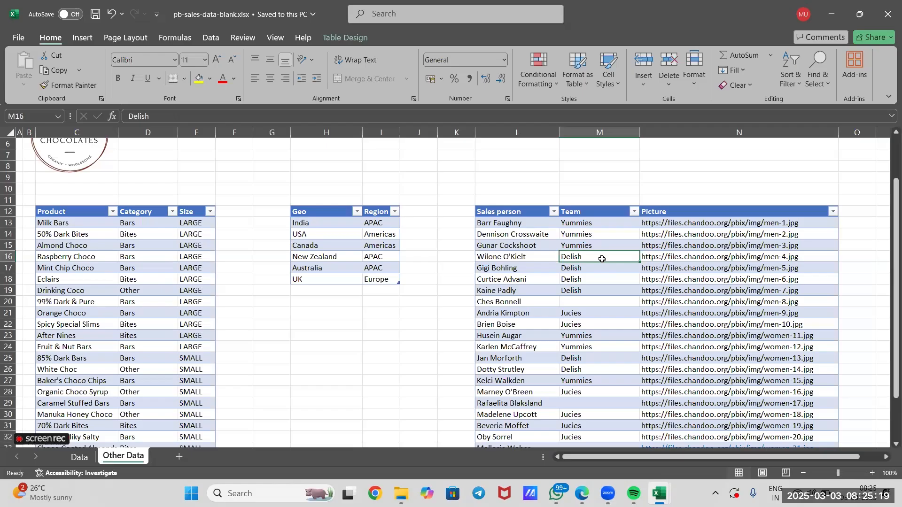
# Examine the Geography entries across the sales records on the Data sheet
pyautogui.click(89, 458)
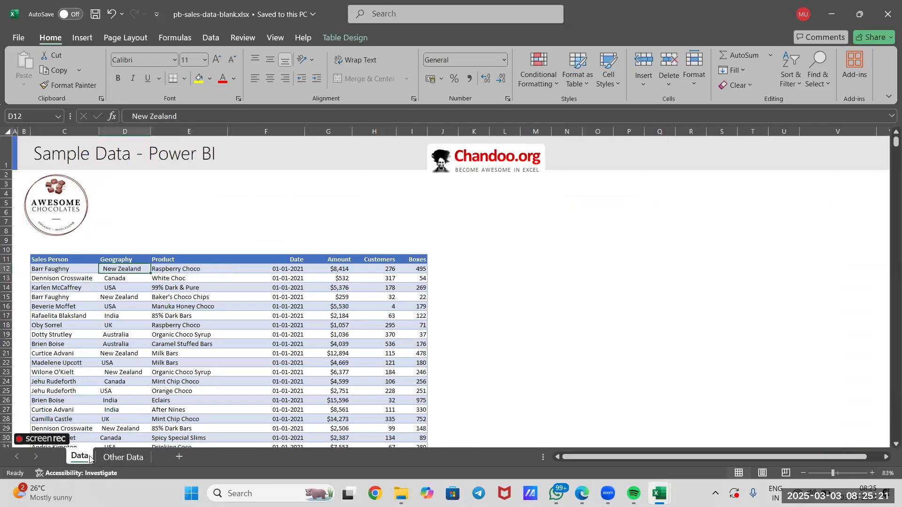
pyautogui.scroll(-6, 162, 379)
pyautogui.scroll(3, 116, 238)
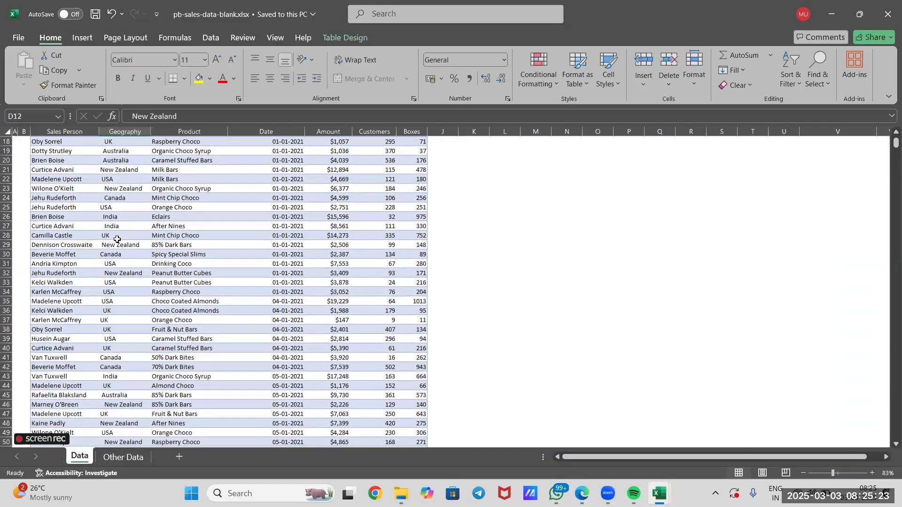
pyautogui.scroll(1, 112, 214)
pyautogui.click(134, 189)
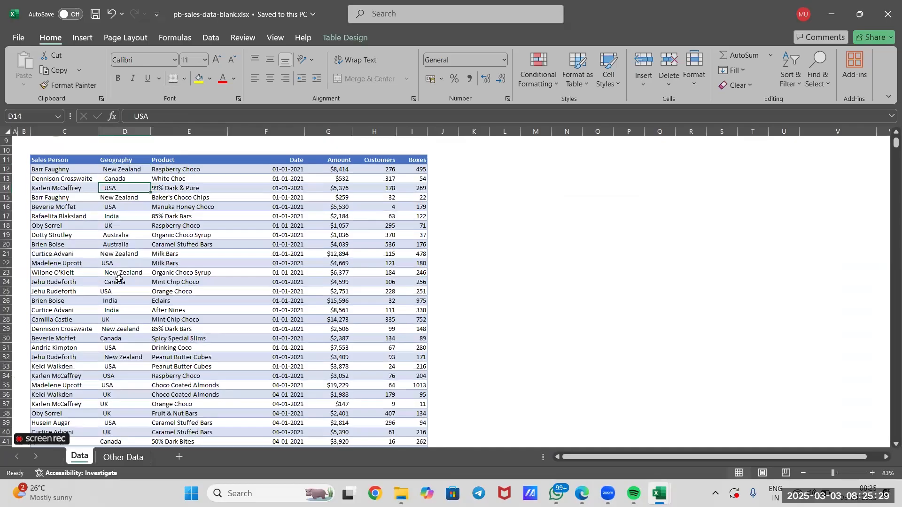
# Examine the Team column of the Sales person table on the Other Data sheet for blank entries
pyautogui.click(123, 457)
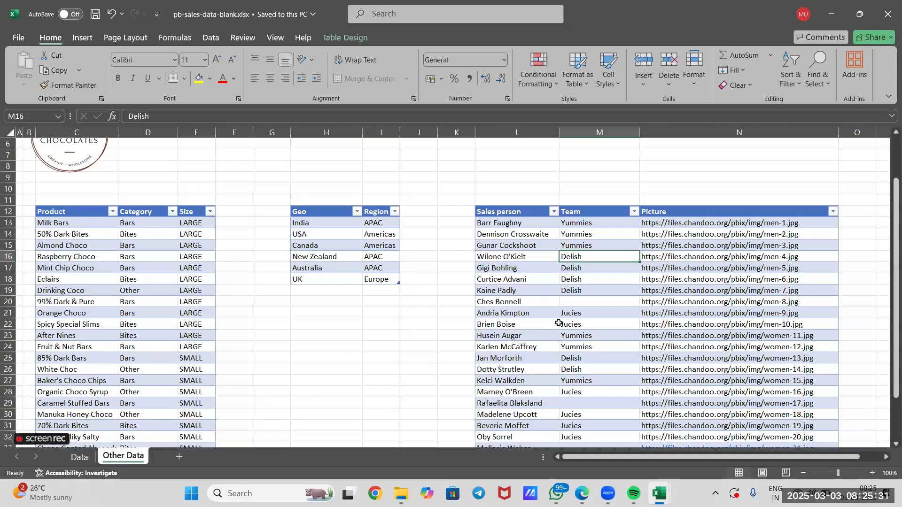
pyautogui.scroll(-3, 597, 200)
pyautogui.click(597, 202)
pyautogui.click(582, 360)
pyautogui.click(590, 304)
pyautogui.click(584, 392)
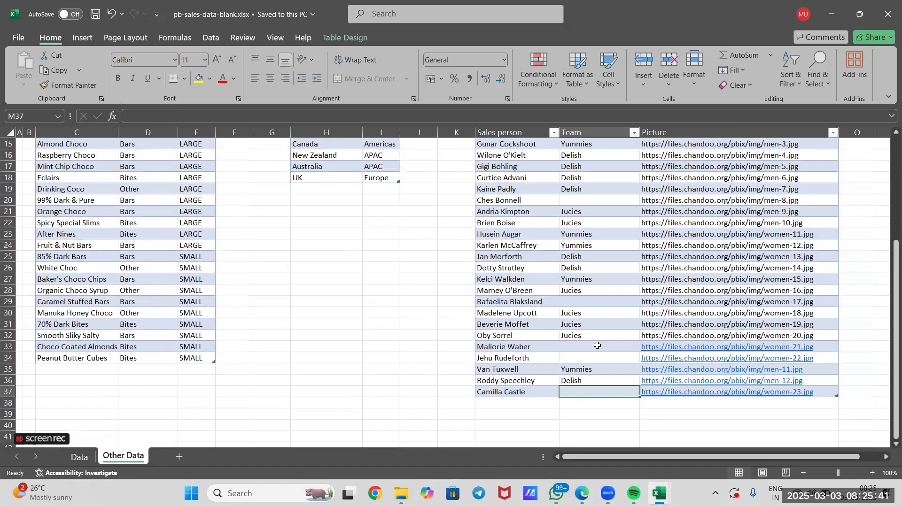
pyautogui.scroll(2, 597, 345)
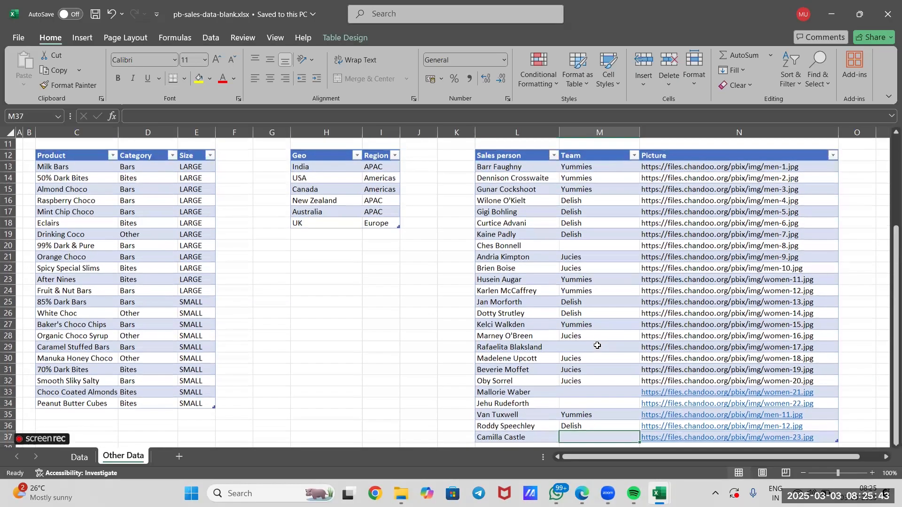
pyautogui.click(580, 244)
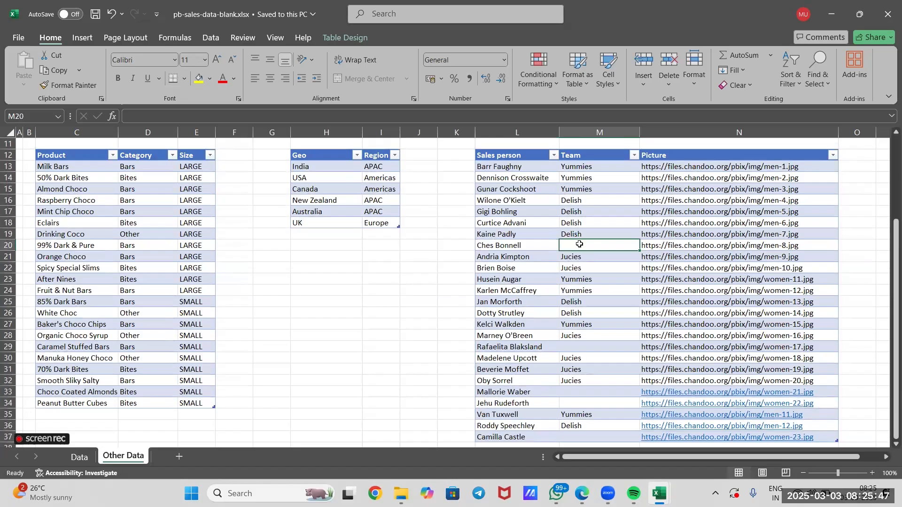
pyautogui.scroll(-2, 580, 244)
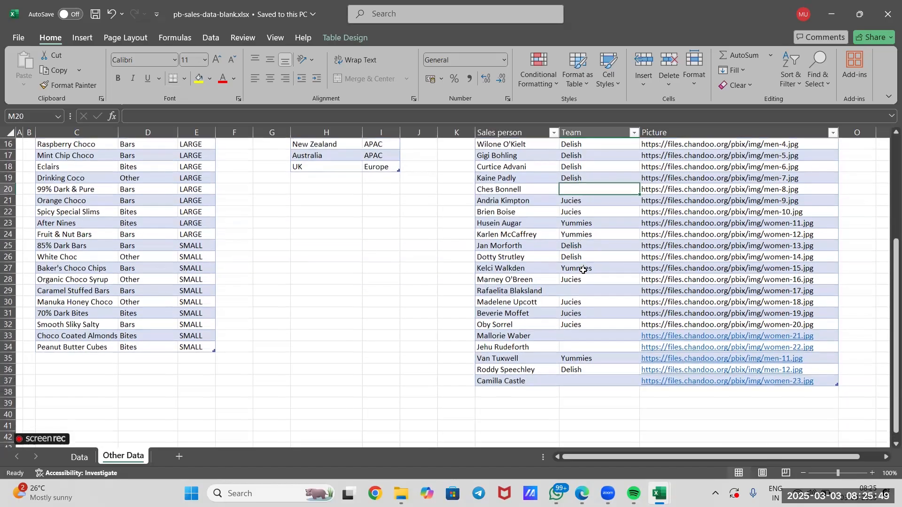
pyautogui.click(582, 290)
pyautogui.click(579, 346)
pyautogui.click(578, 339)
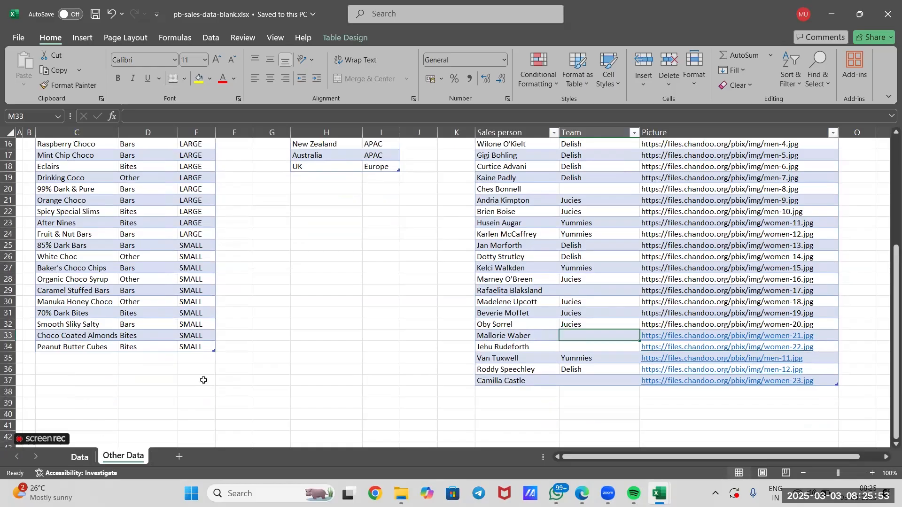
# Switch to the Book1 workbook and set the date filter of the pivot table on Sheet4 to (All)
pyautogui.click(75, 456)
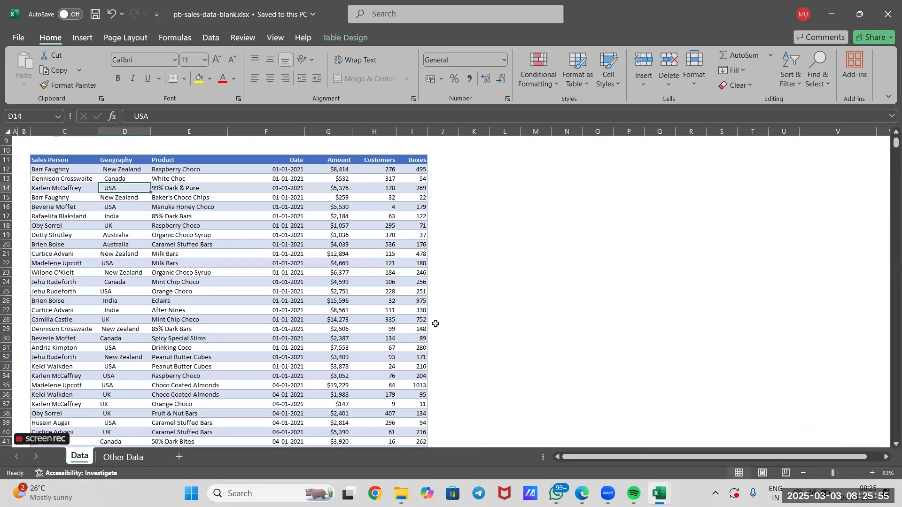
pyautogui.click(640, 341)
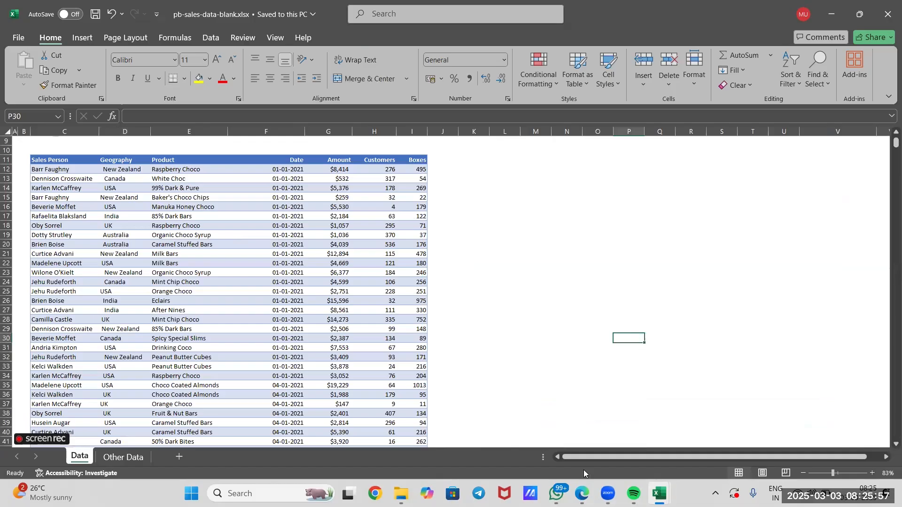
pyautogui.moveTo(660, 493)
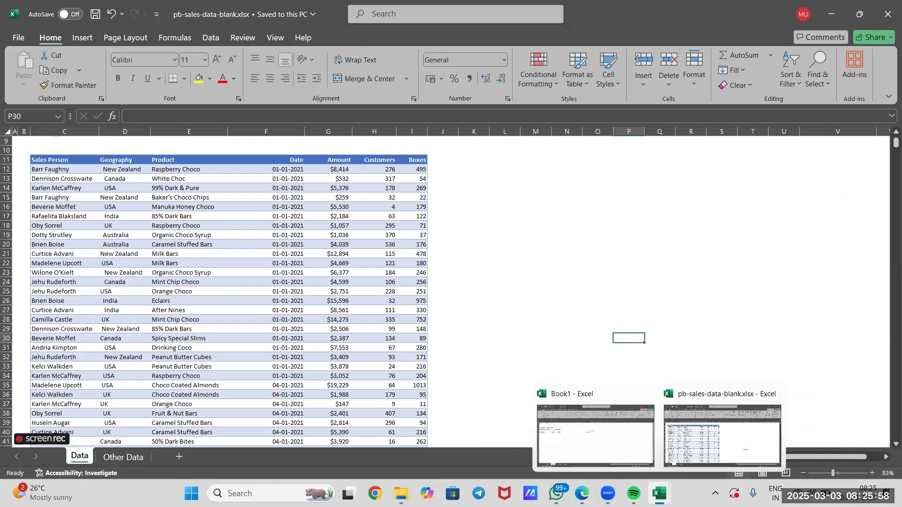
pyautogui.click(616, 446)
pyautogui.click(113, 277)
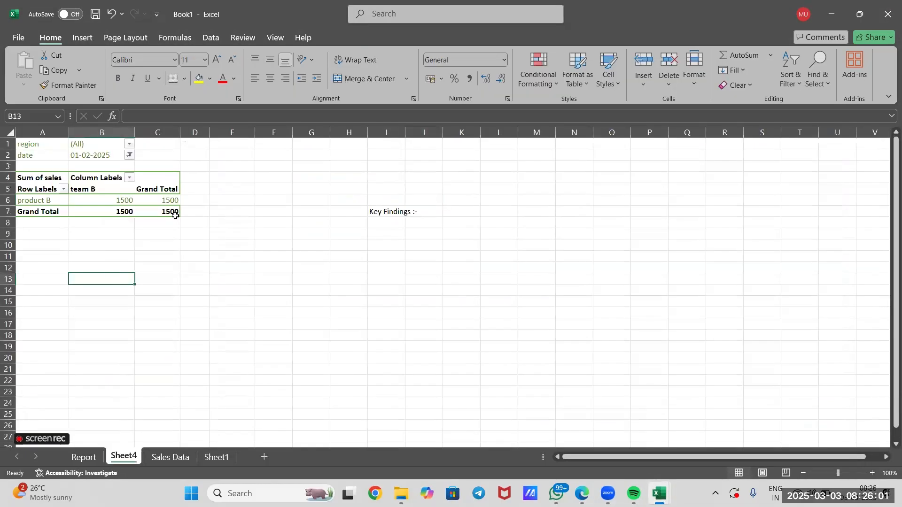
pyautogui.click(129, 155)
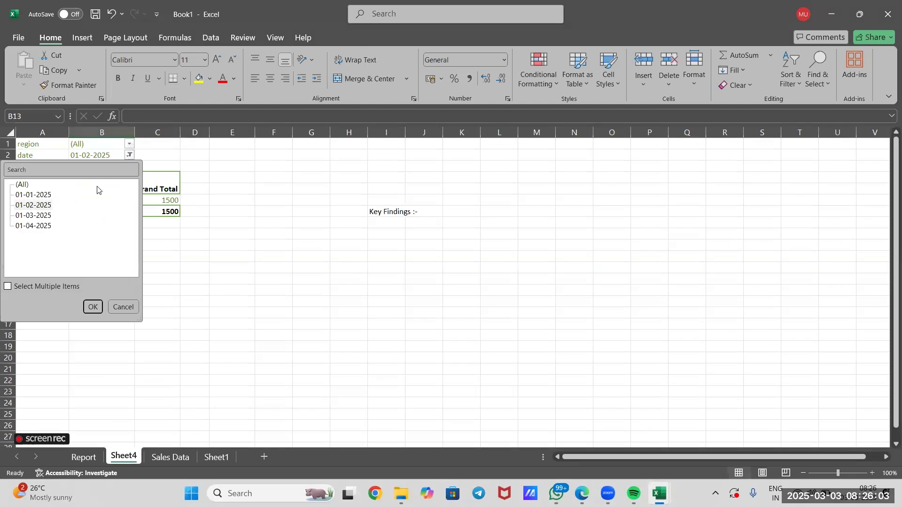
pyautogui.click(21, 185)
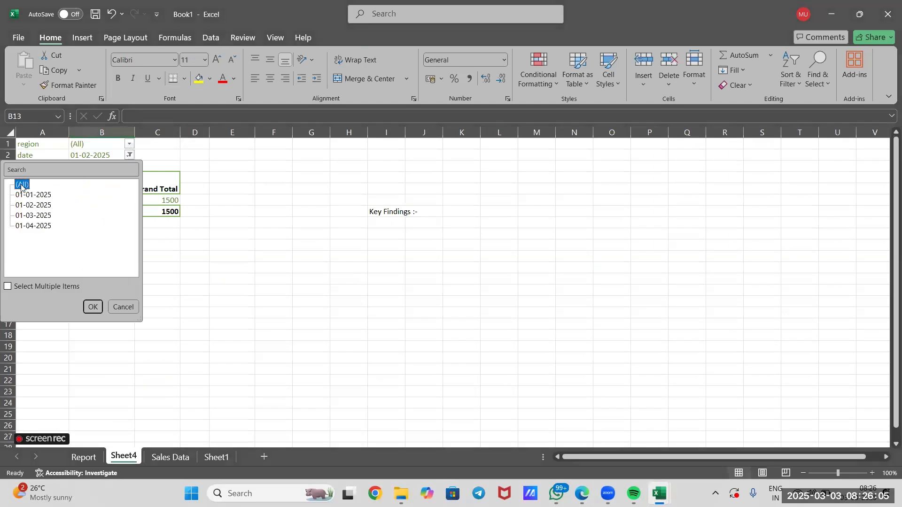
pyautogui.click(92, 307)
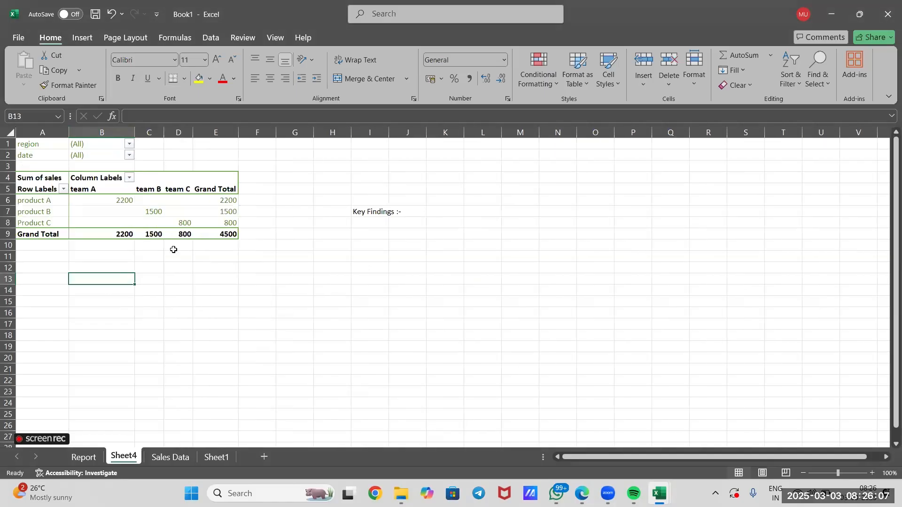
# Insert a Clustered Column PivotChart from the sales pivot table on Sheet4 and place it beside the table, clear of its data
pyautogui.click(232, 244)
pyautogui.click(234, 236)
pyautogui.moveTo(48, 191); pyautogui.dragTo(39, 178)
pyautogui.click(90, 39)
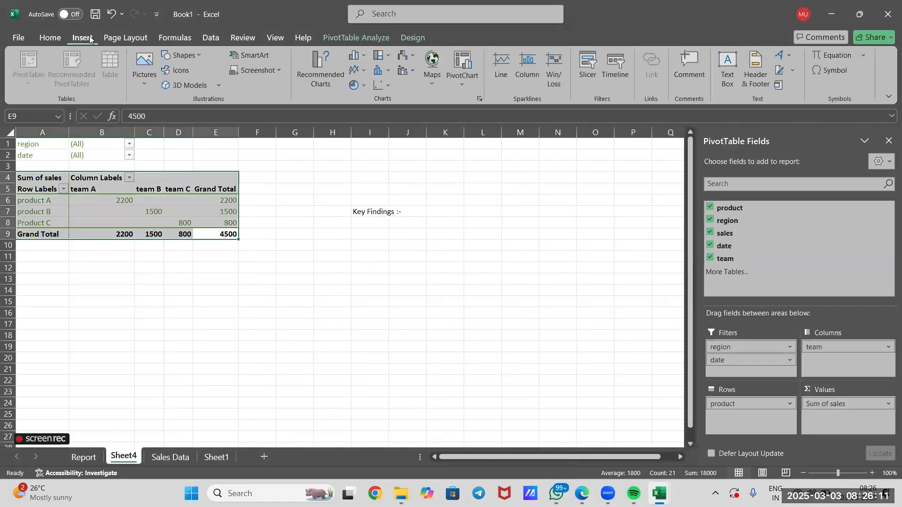
pyautogui.click(317, 73)
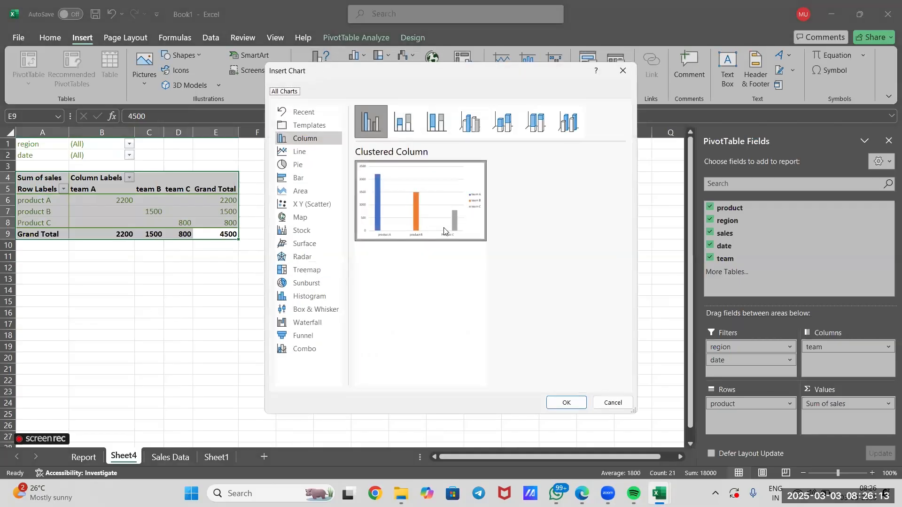
pyautogui.click(560, 402)
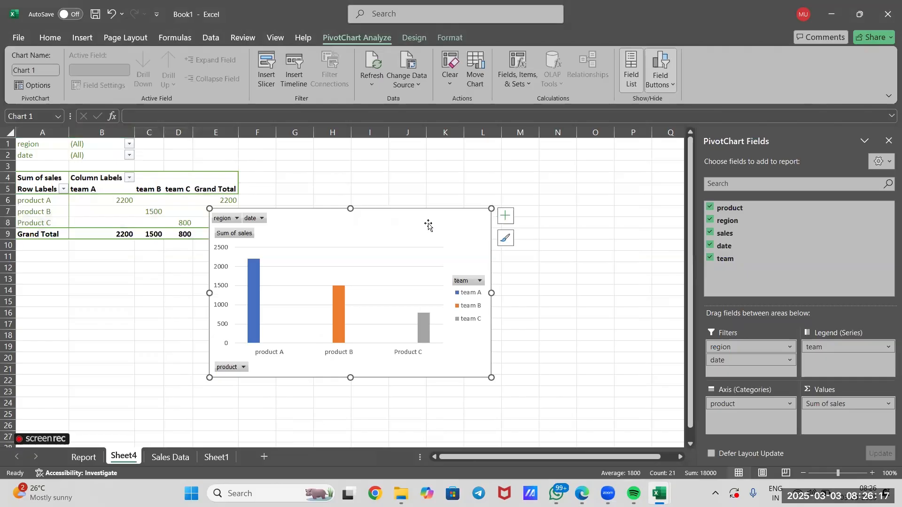
pyautogui.moveTo(428, 224); pyautogui.dragTo(538, 206)
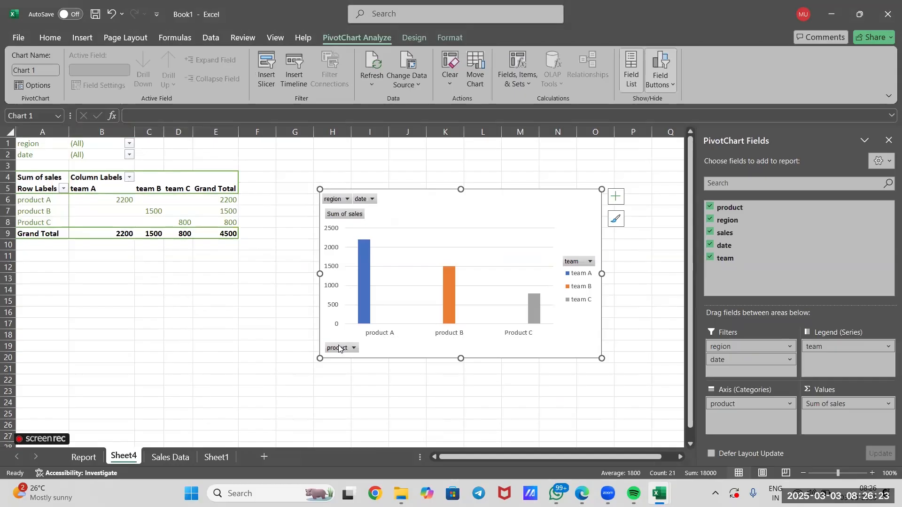
# Filter the PivotChart's product field to exclude Product C
pyautogui.click(353, 348)
pyautogui.click(215, 253)
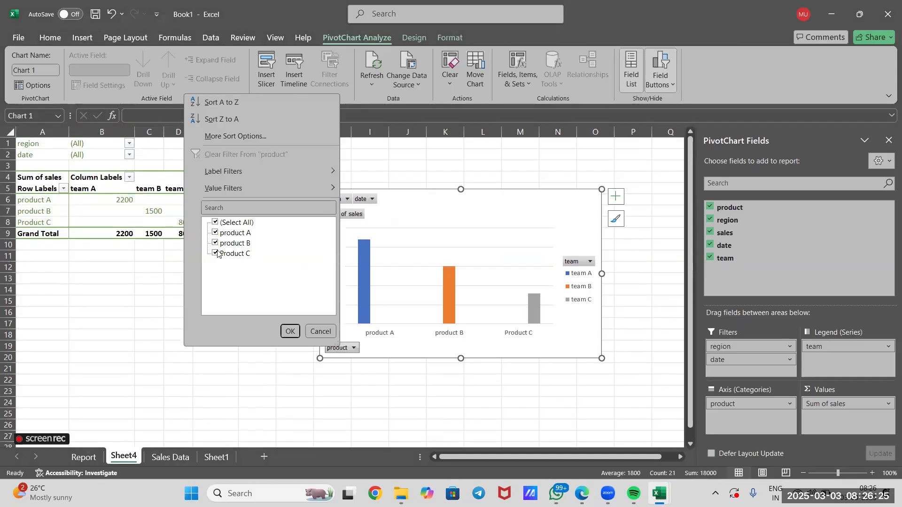
pyautogui.click(289, 331)
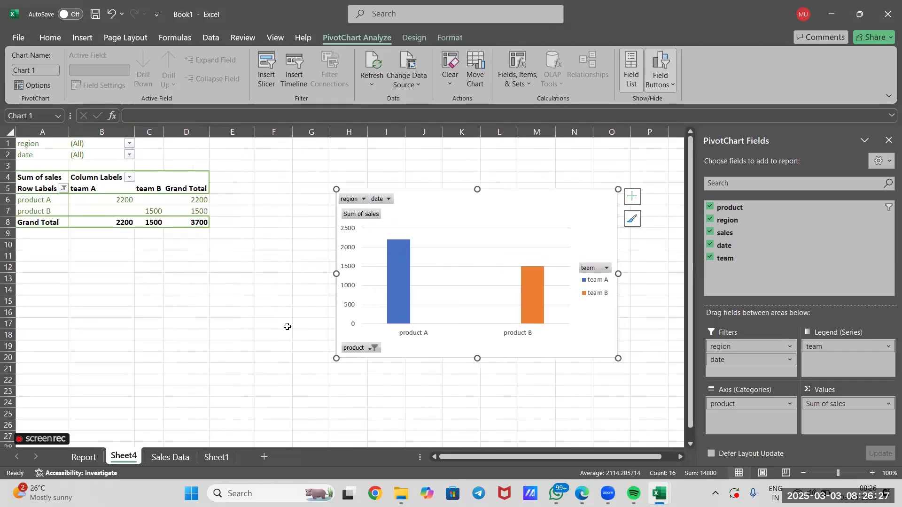
# Filter the PivotChart's region field to North
pyautogui.click(364, 199)
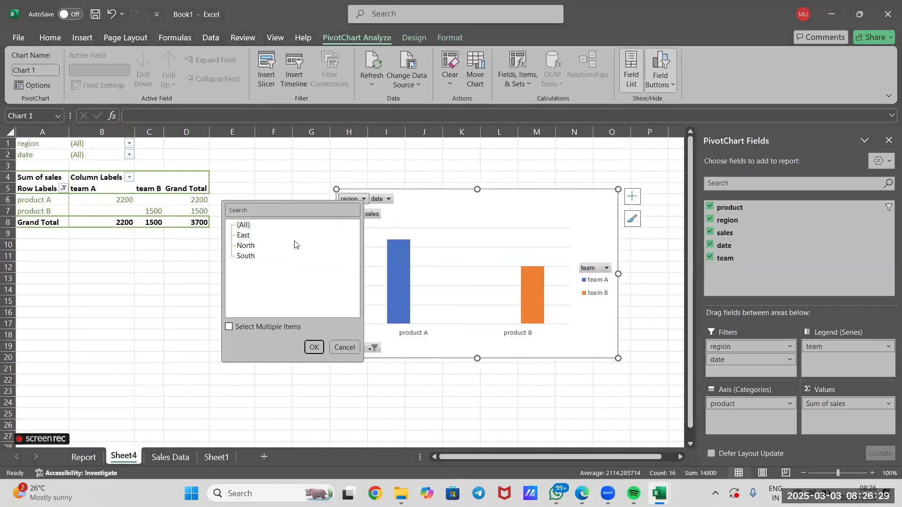
pyautogui.click(246, 245)
pyautogui.click(314, 347)
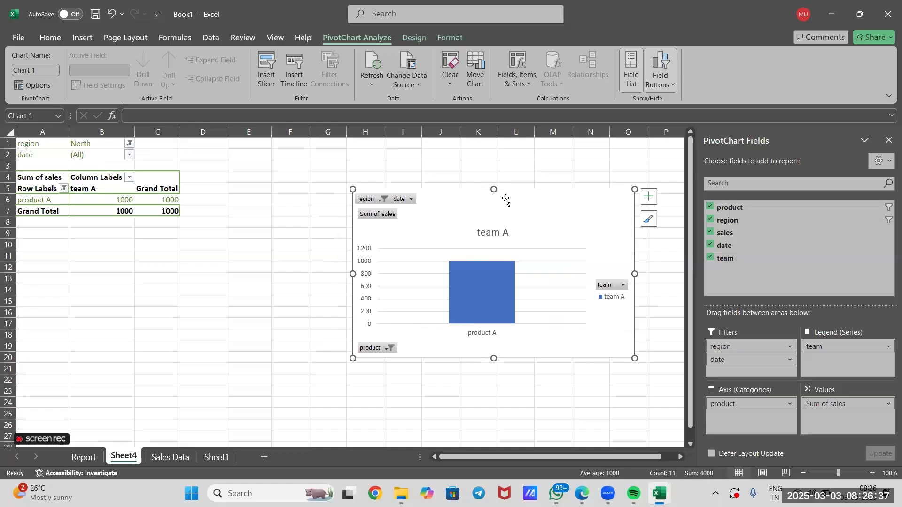
pyautogui.click(332, 239)
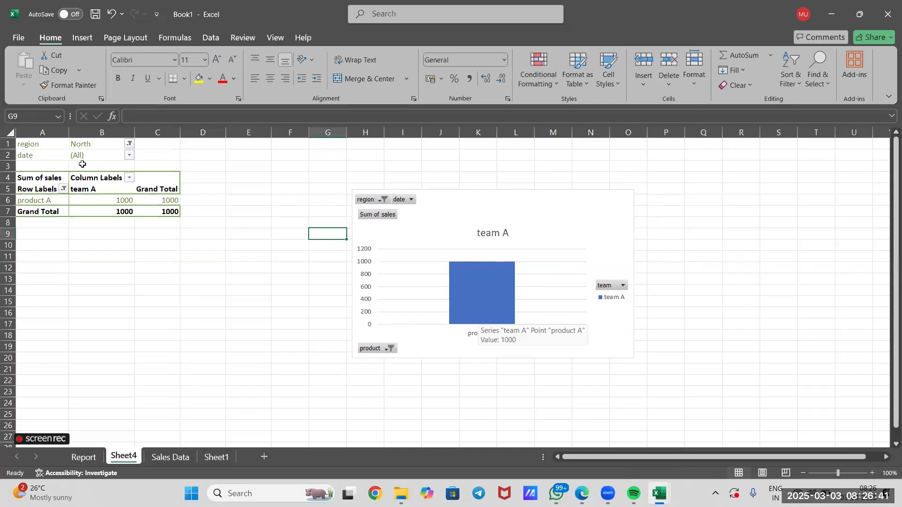
pyautogui.click(436, 207)
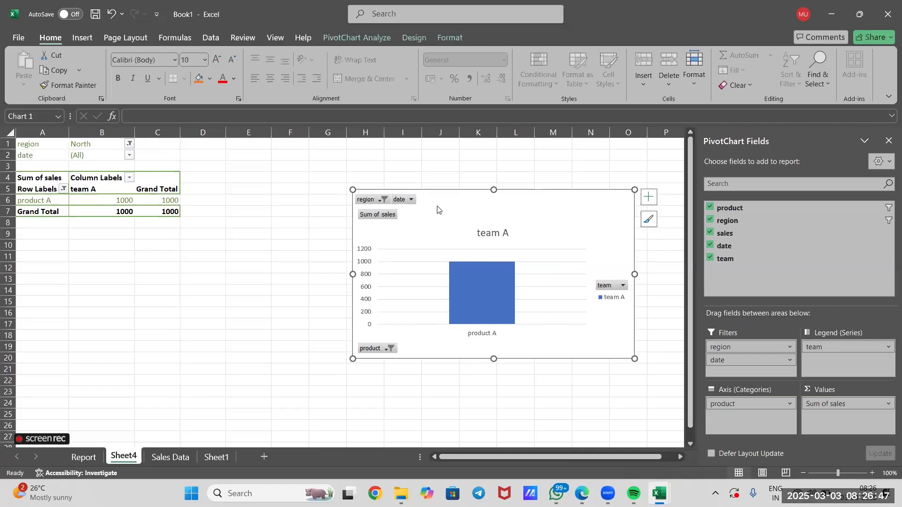
# Return to the pb-sales-data-blank.xlsx workbook and examine the sales records on its Data sheet
pyautogui.hotkey('alt', 'Tab')
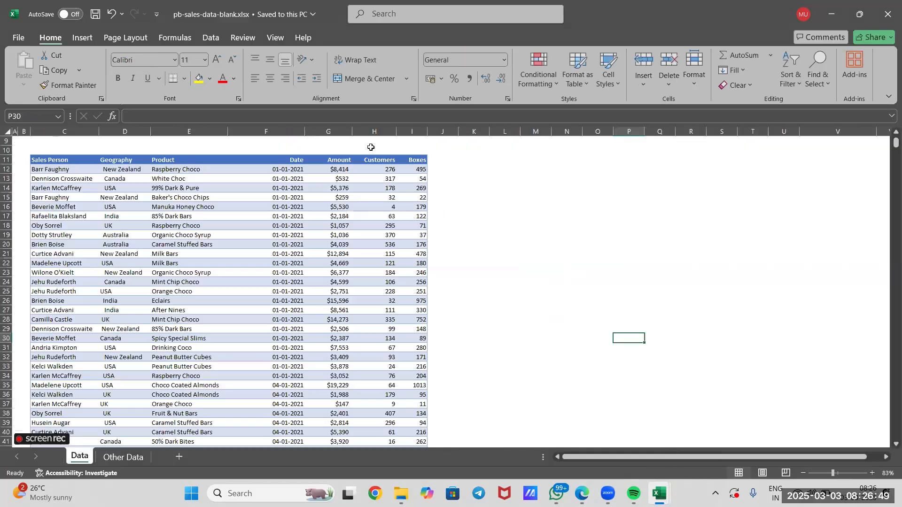
pyautogui.click(460, 201)
pyautogui.scroll(3, 460, 202)
pyautogui.scroll(-1, 460, 201)
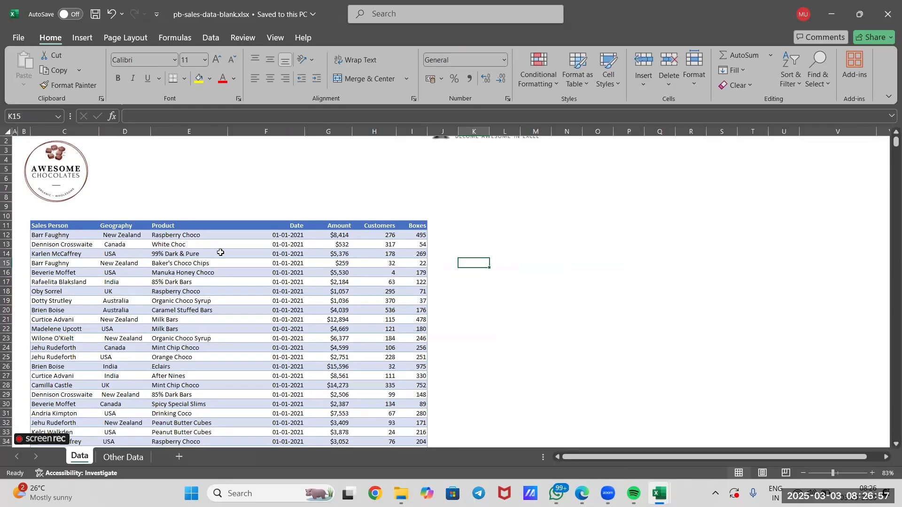
pyautogui.click(91, 242)
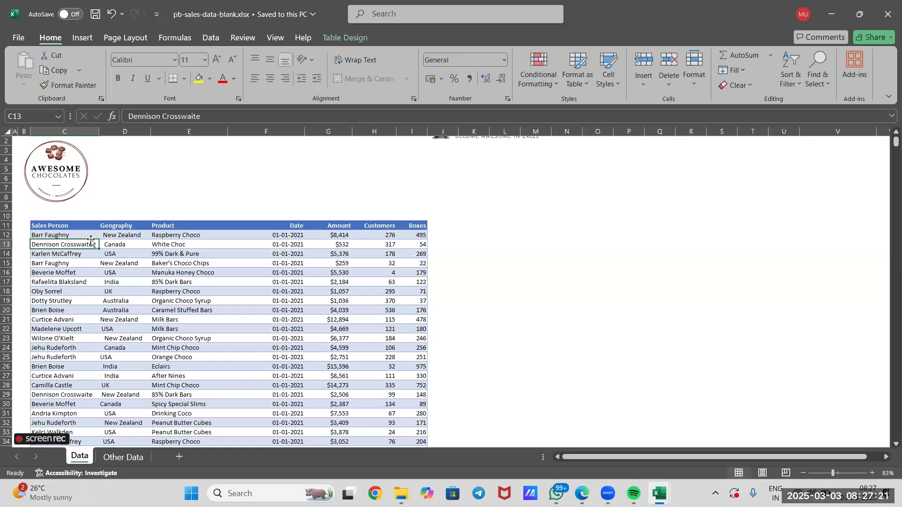
pyautogui.click(375, 197)
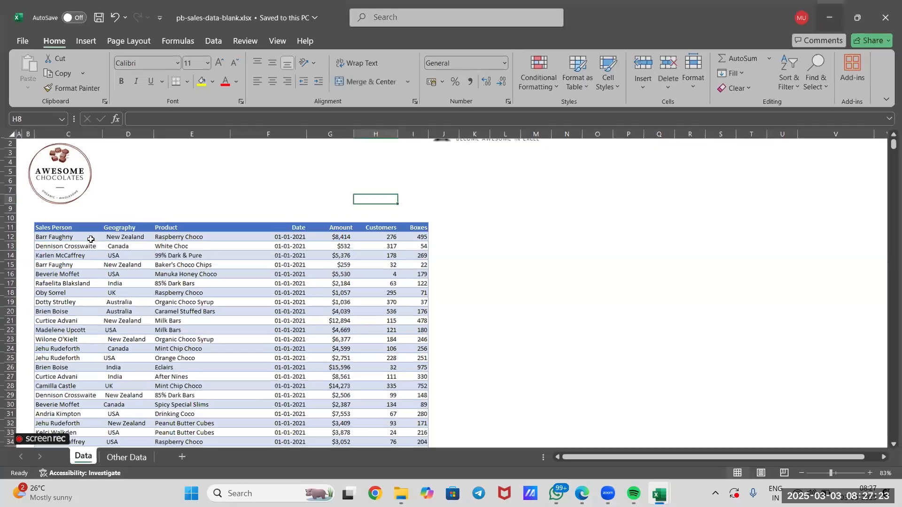